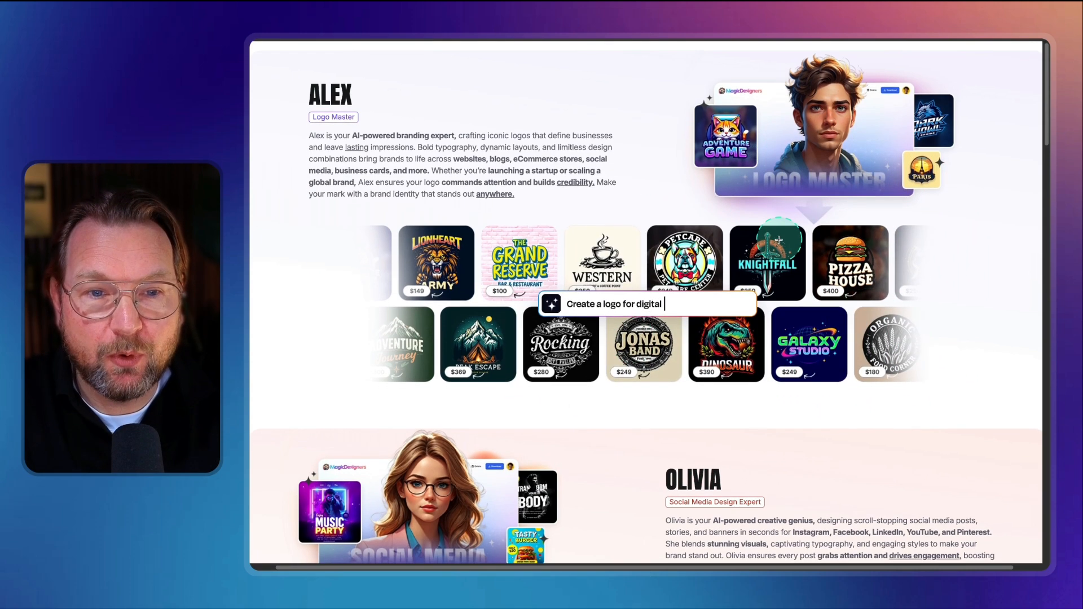
Step: Browse the AI designers' descriptions and sample galleries on the landing page
scroll(778, 235, down, 5)
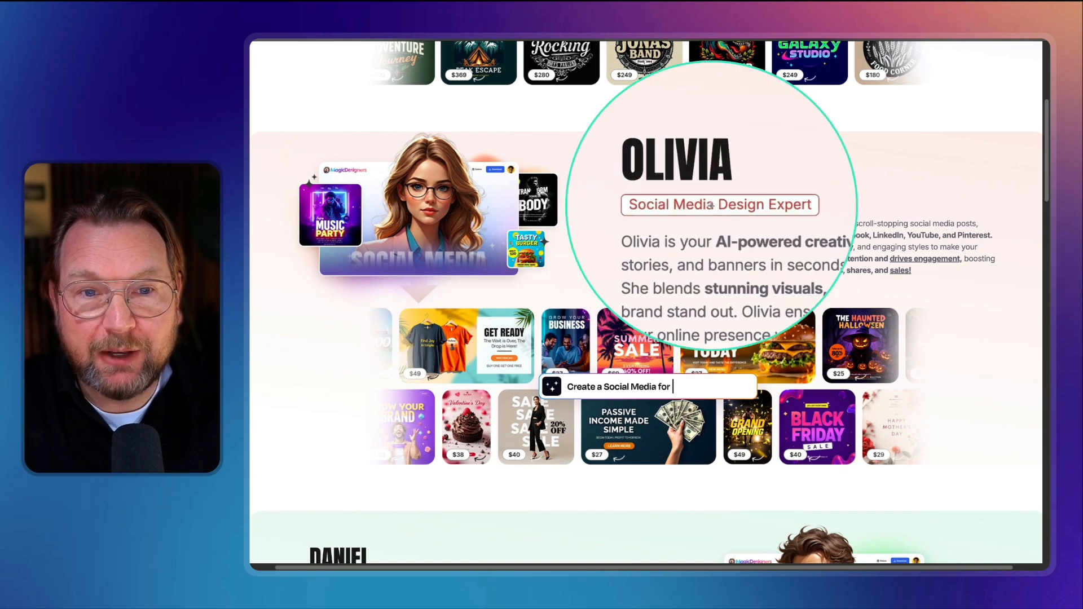
scroll(392, 184, down, 2)
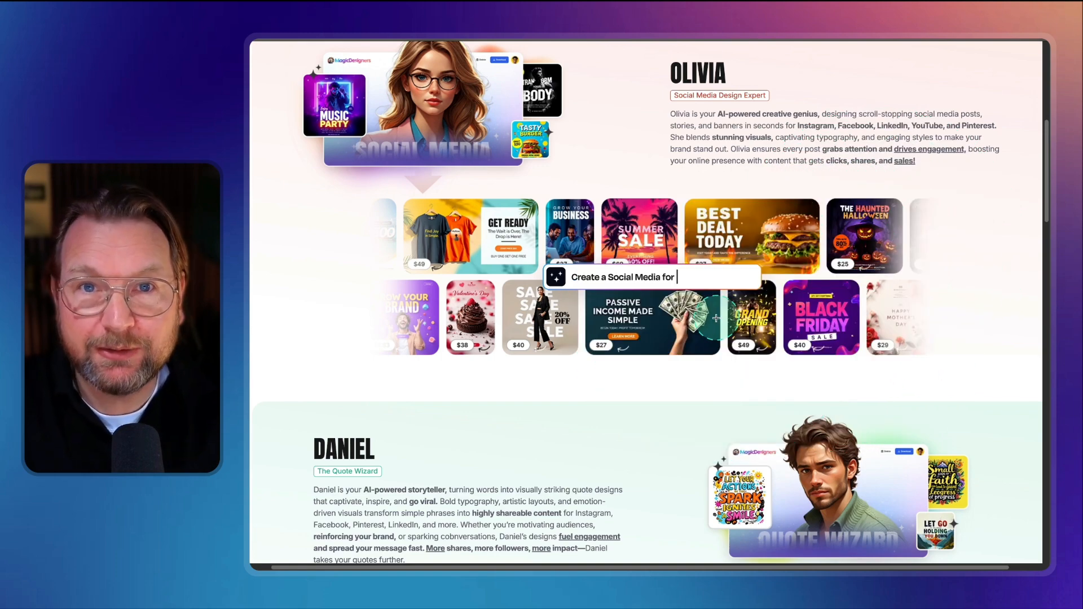
scroll(716, 318, down, 5)
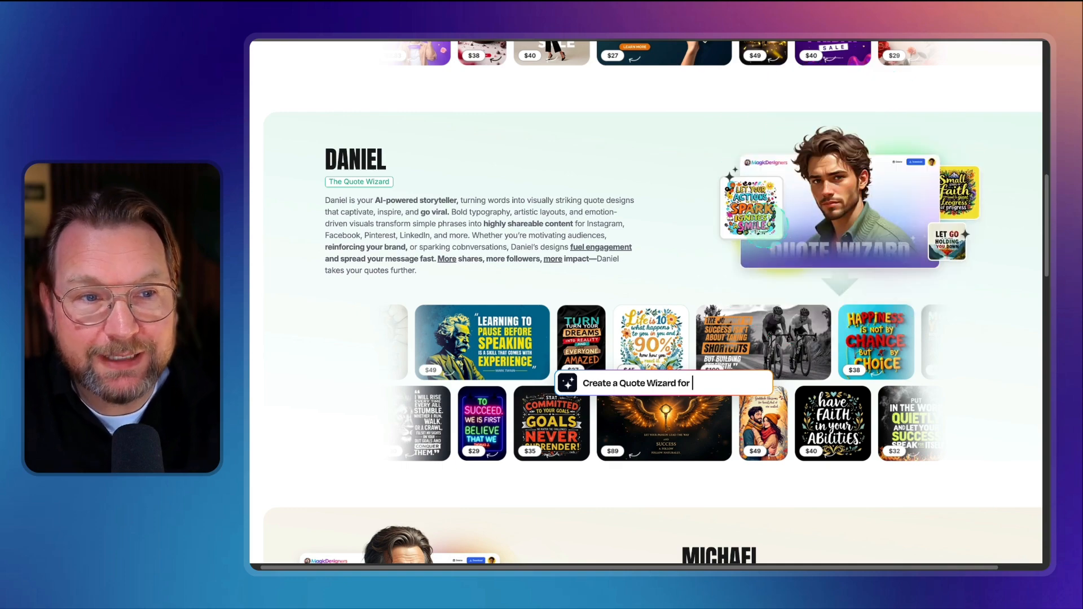
scroll(612, 288, down, 1)
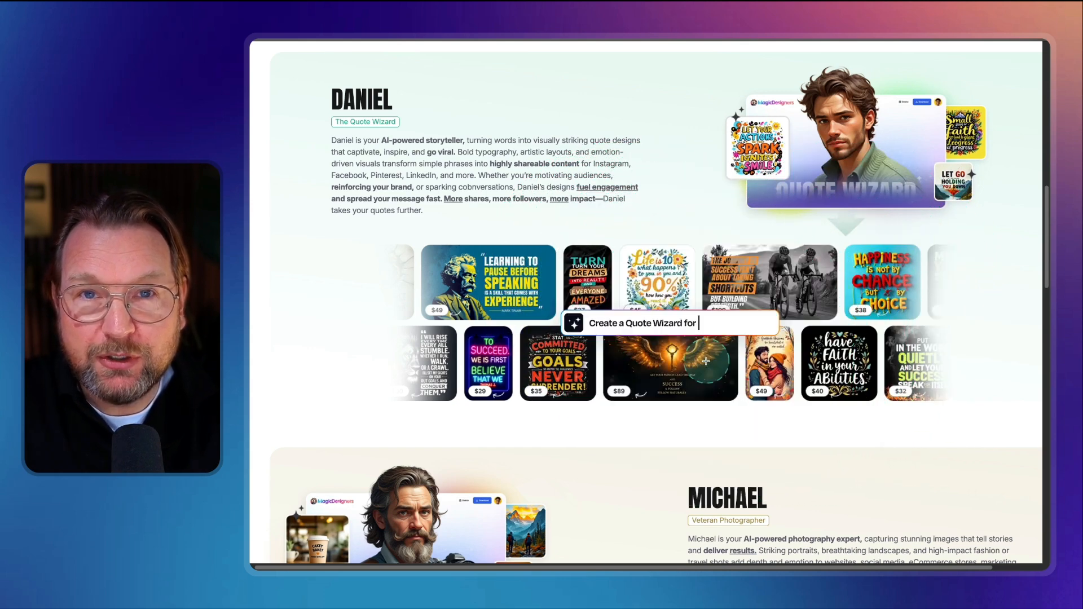
scroll(733, 359, down, 5)
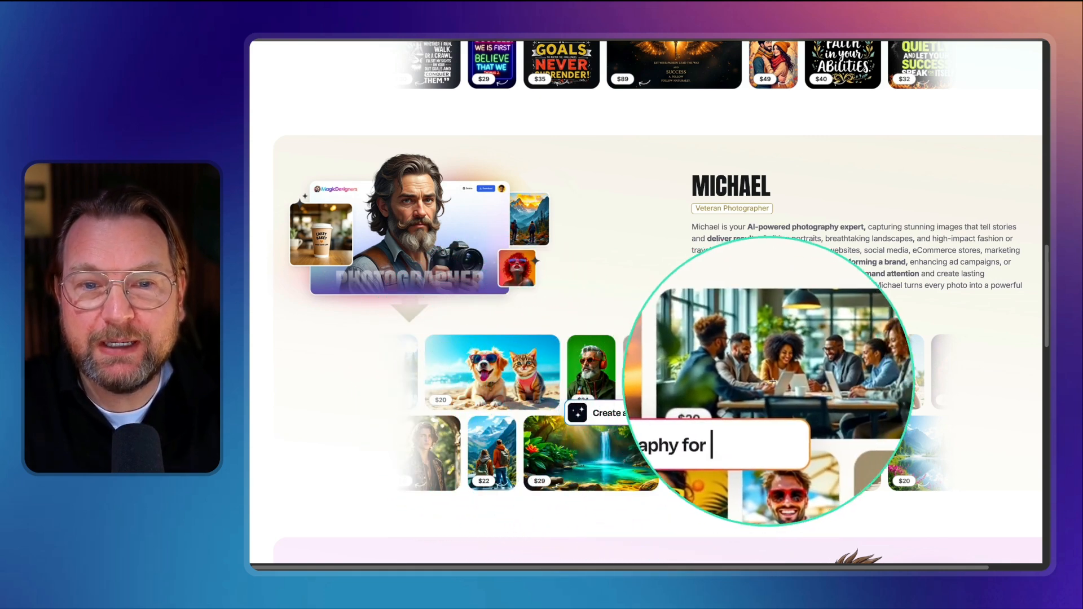
scroll(773, 395, down, 1)
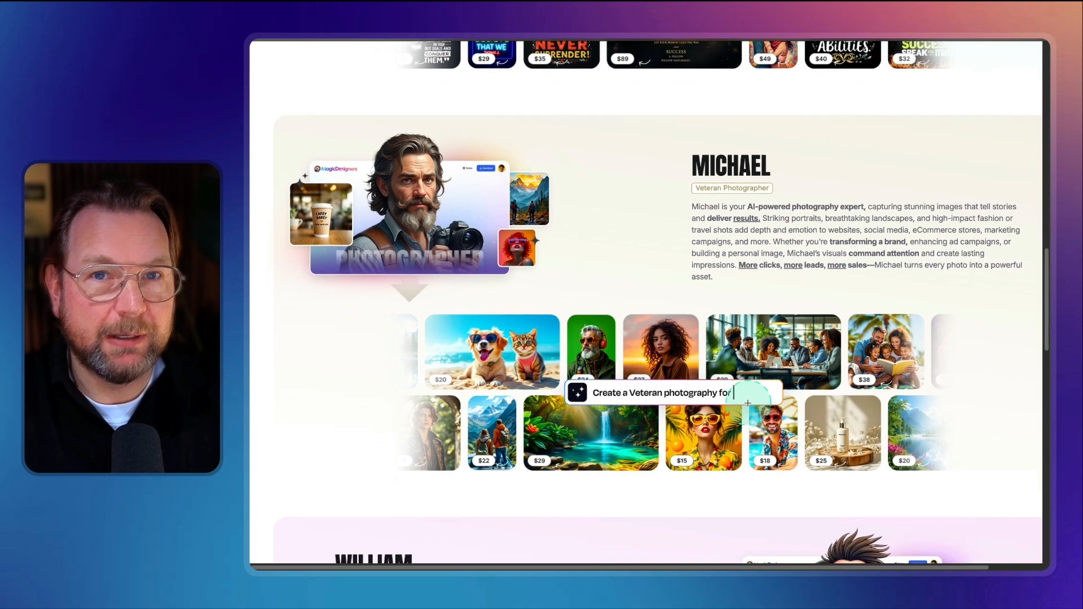
scroll(748, 403, down, 5)
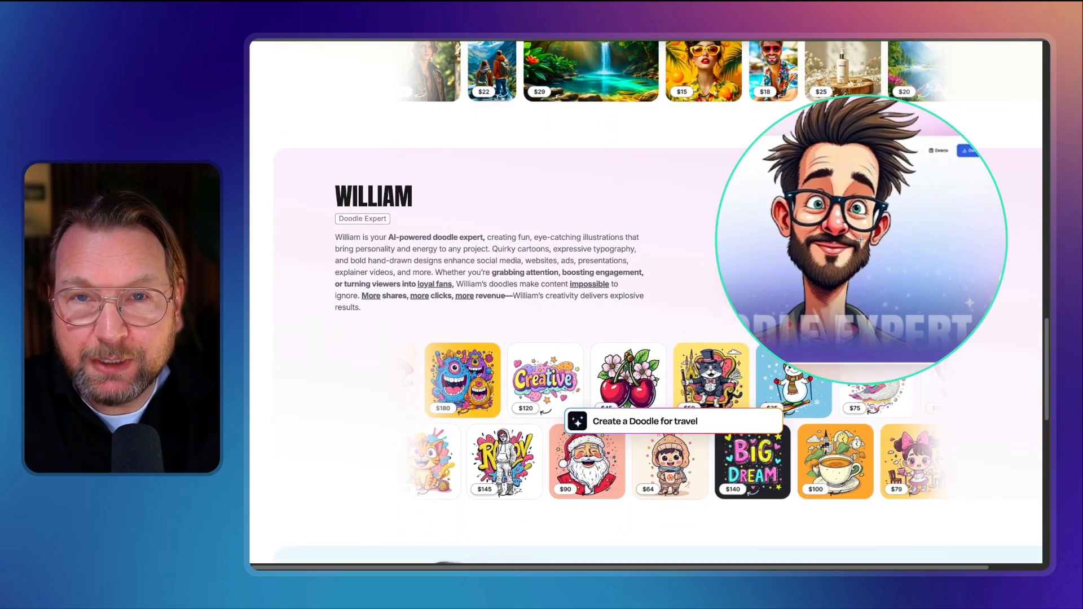
scroll(621, 332, down, 1)
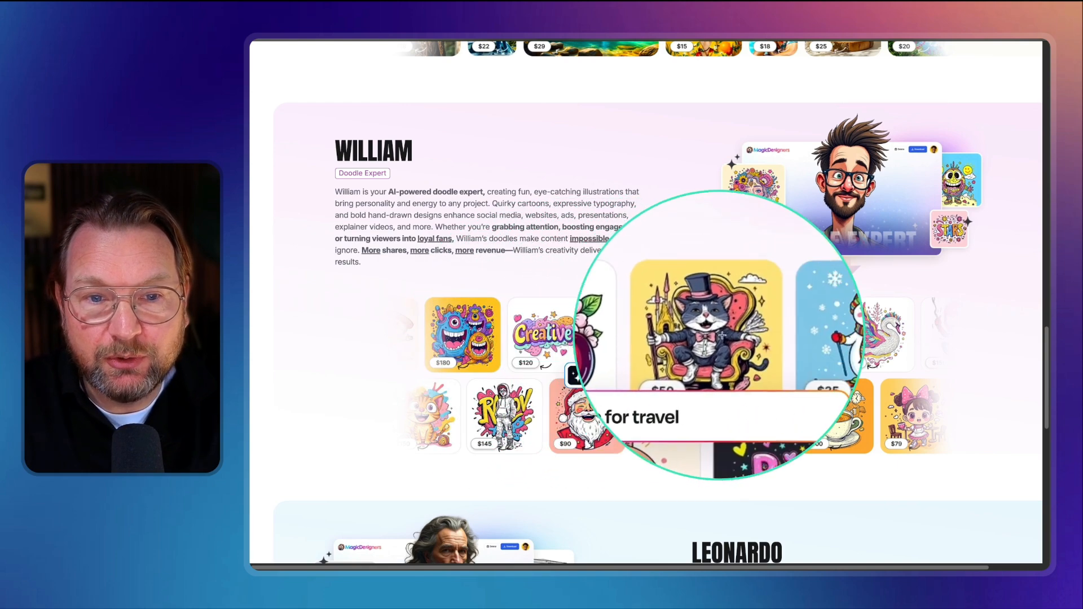
scroll(779, 395, down, 5)
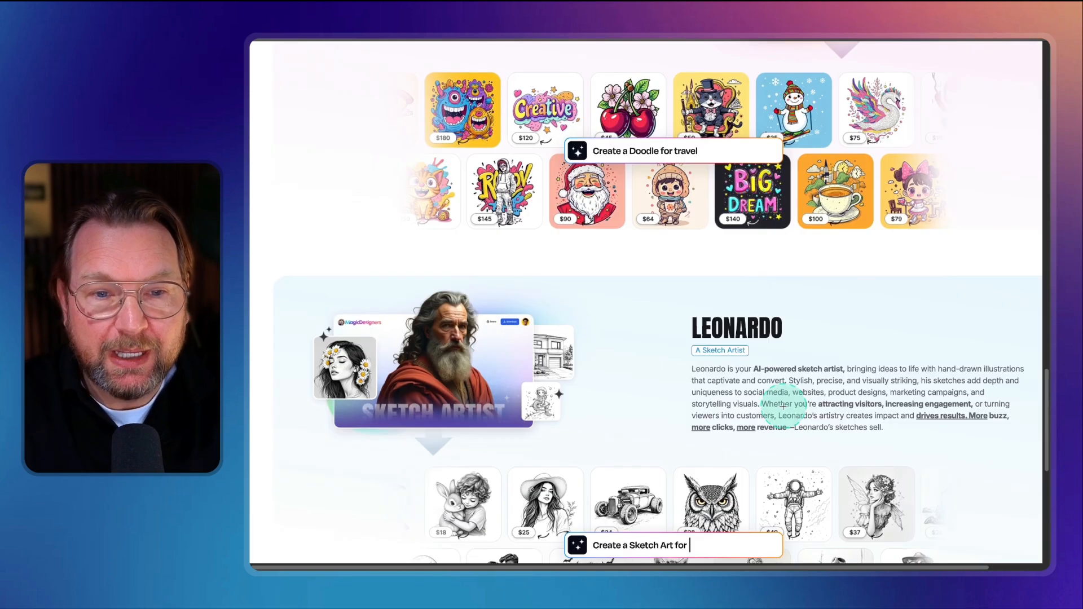
scroll(779, 388, down, 2)
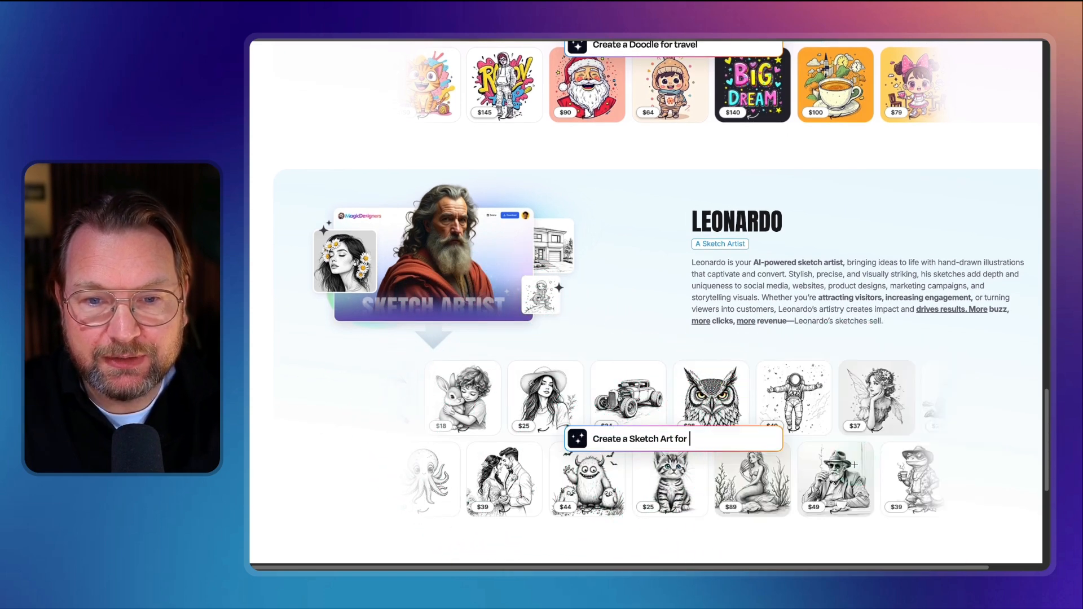
scroll(844, 458, down, 5)
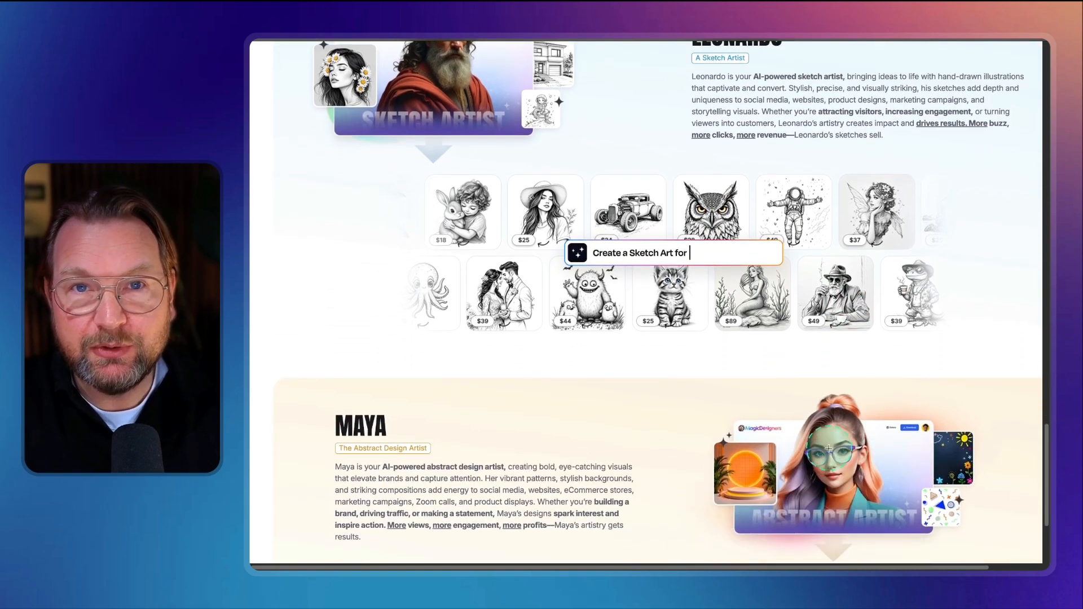
scroll(824, 446, down, 3)
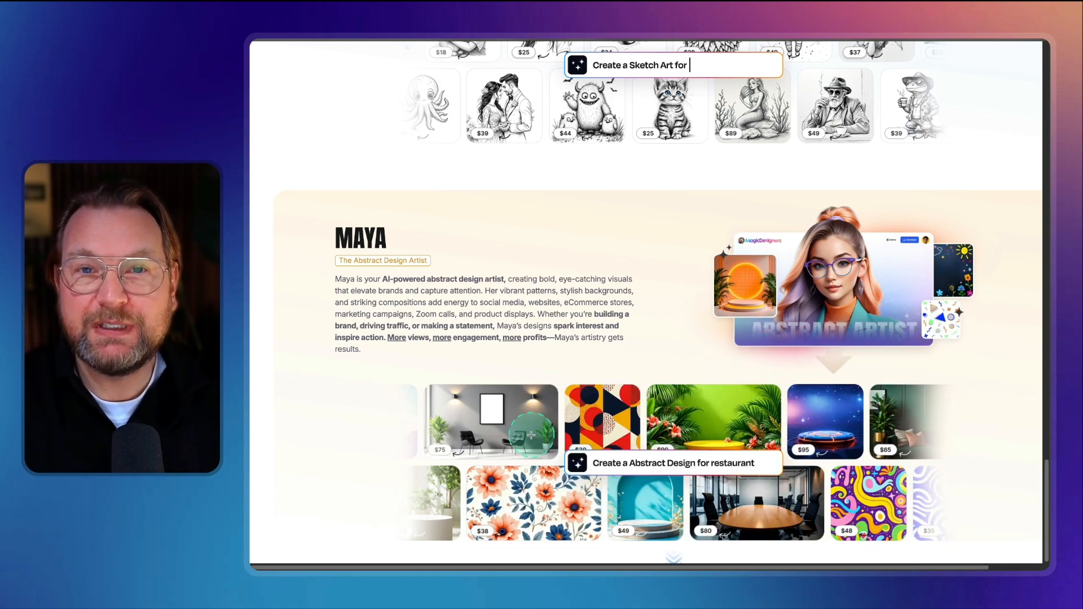
scroll(557, 379, up, 20)
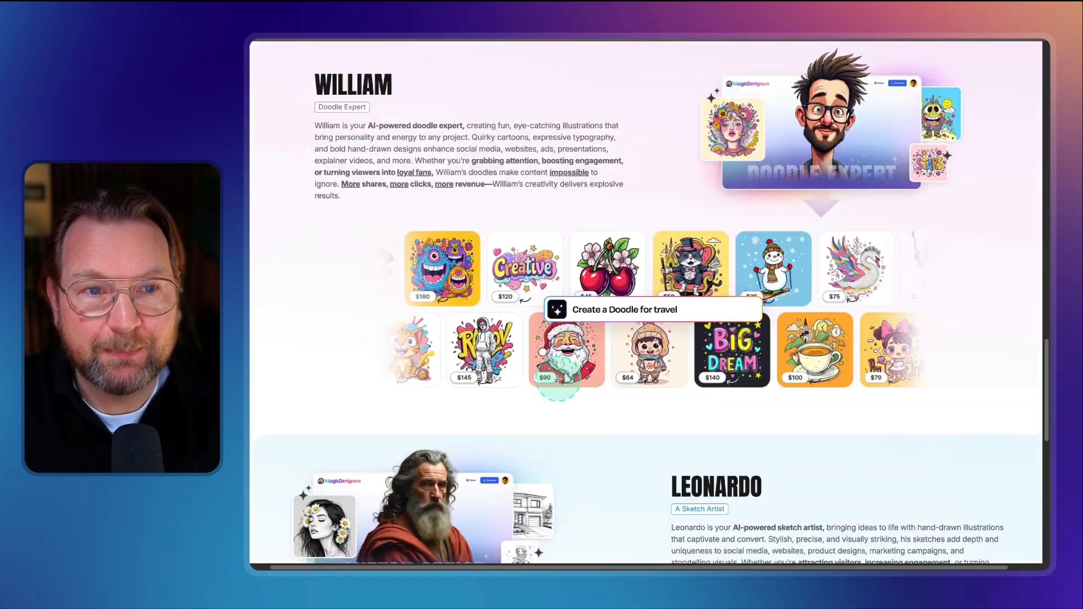
scroll(557, 379, up, 7)
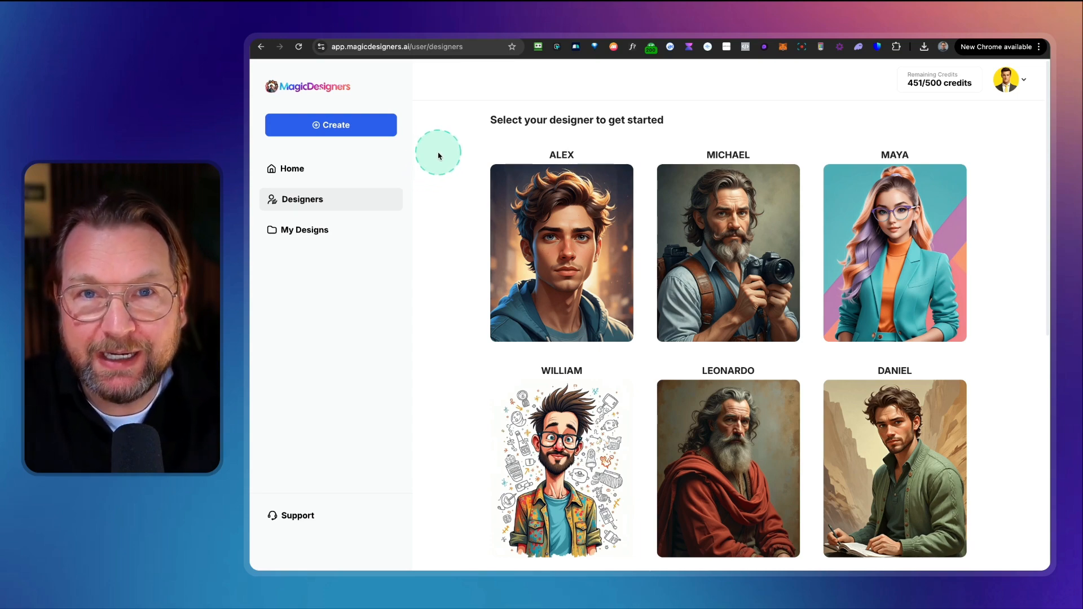
Step: Examine the designer cards and their specialties on the designer selection page
scroll(442, 172, down, 8)
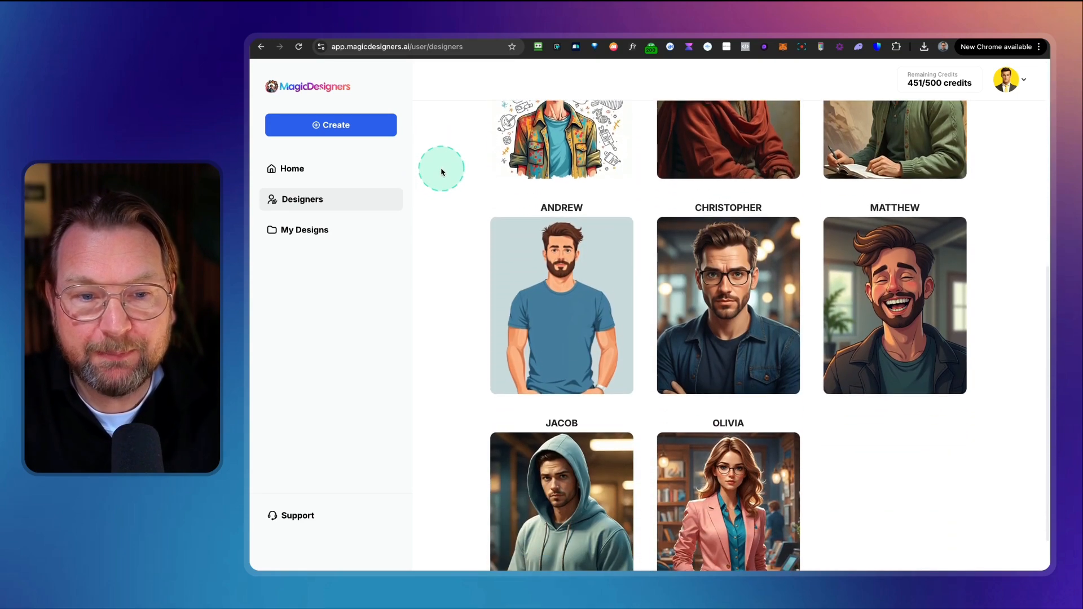
scroll(441, 172, up, 5)
scroll(441, 172, down, 4)
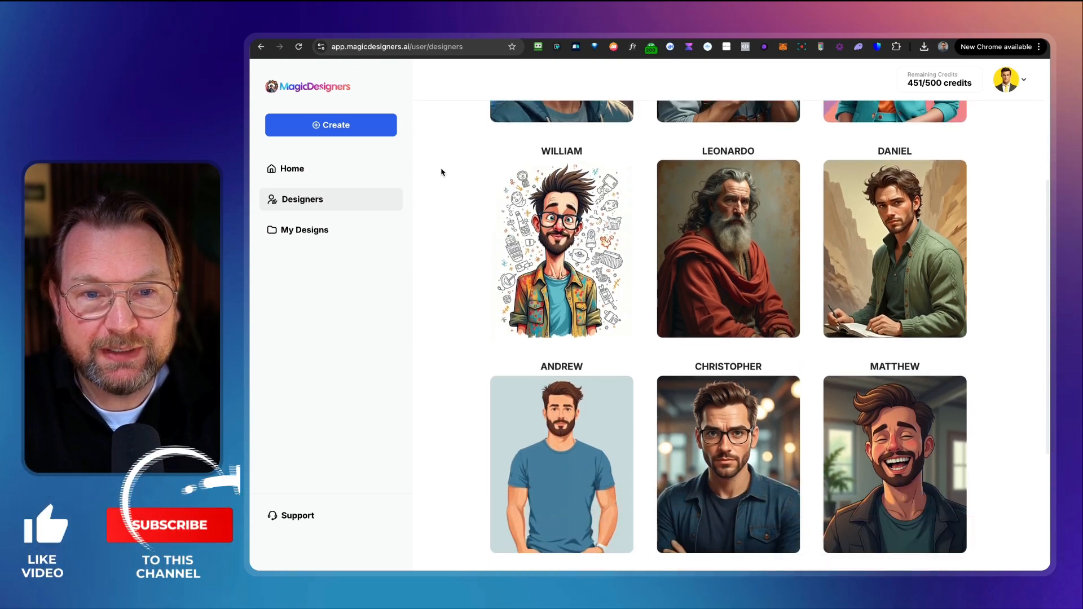
scroll(442, 172, down, 1)
scroll(442, 172, up, 8)
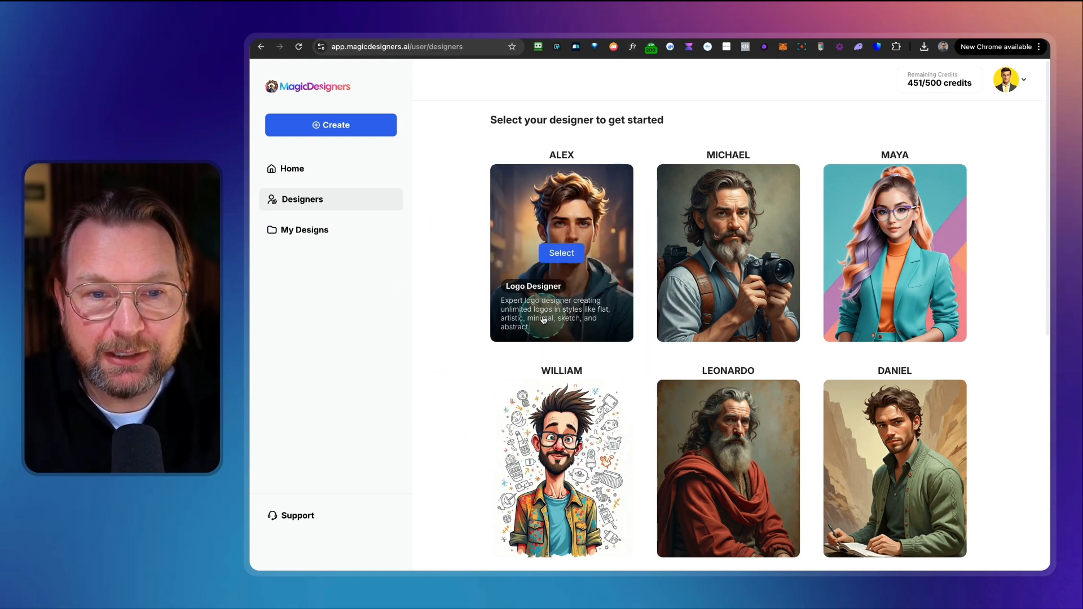
mouse_move(896, 310)
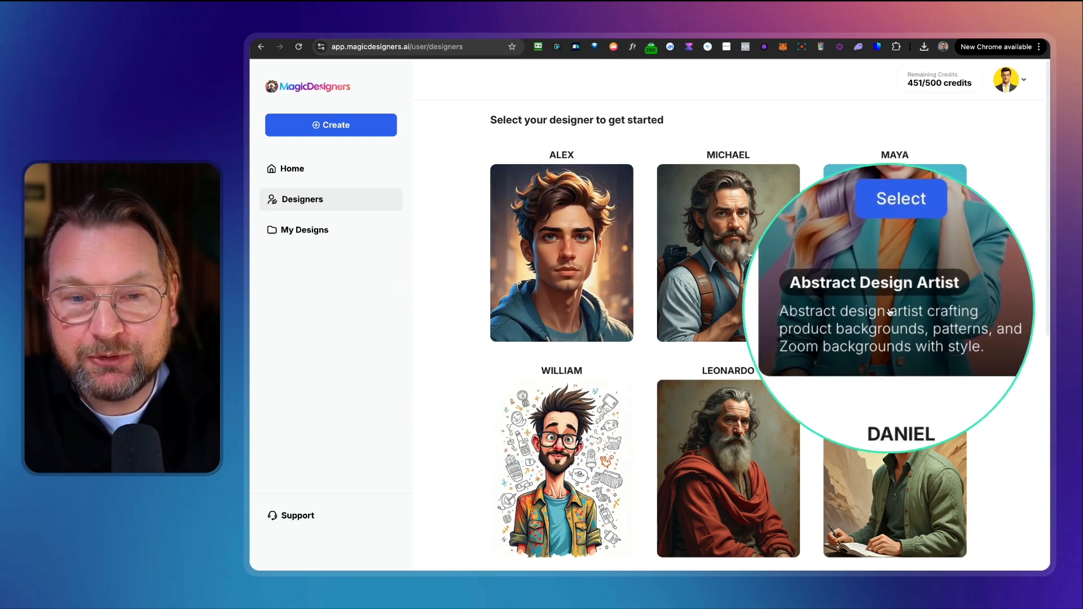
scroll(890, 312, down, 5)
mouse_move(717, 274)
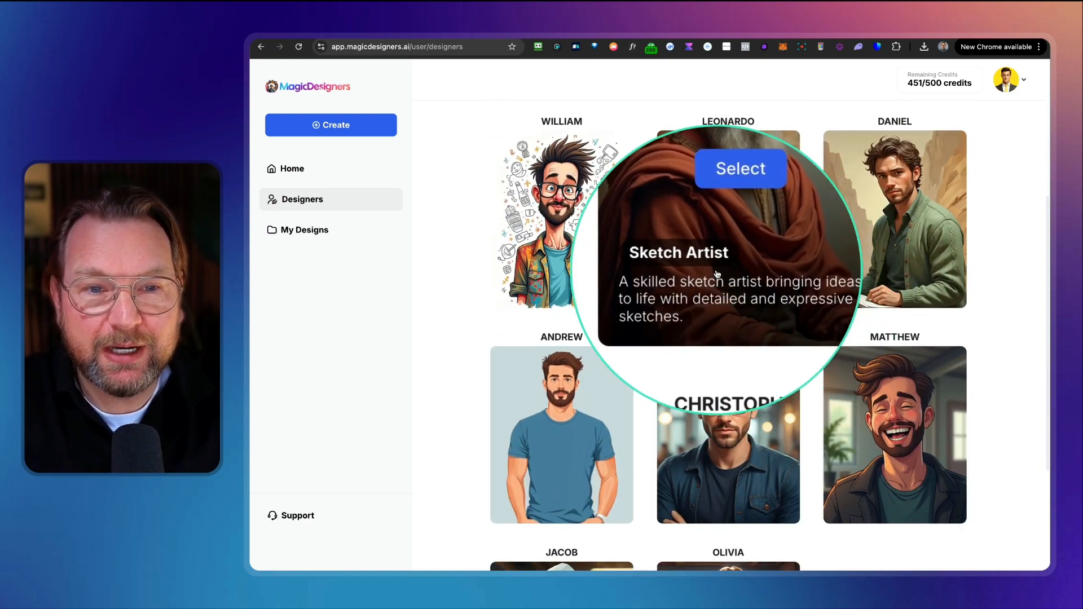
scroll(717, 275, down, 2)
scroll(640, 277, up, 6)
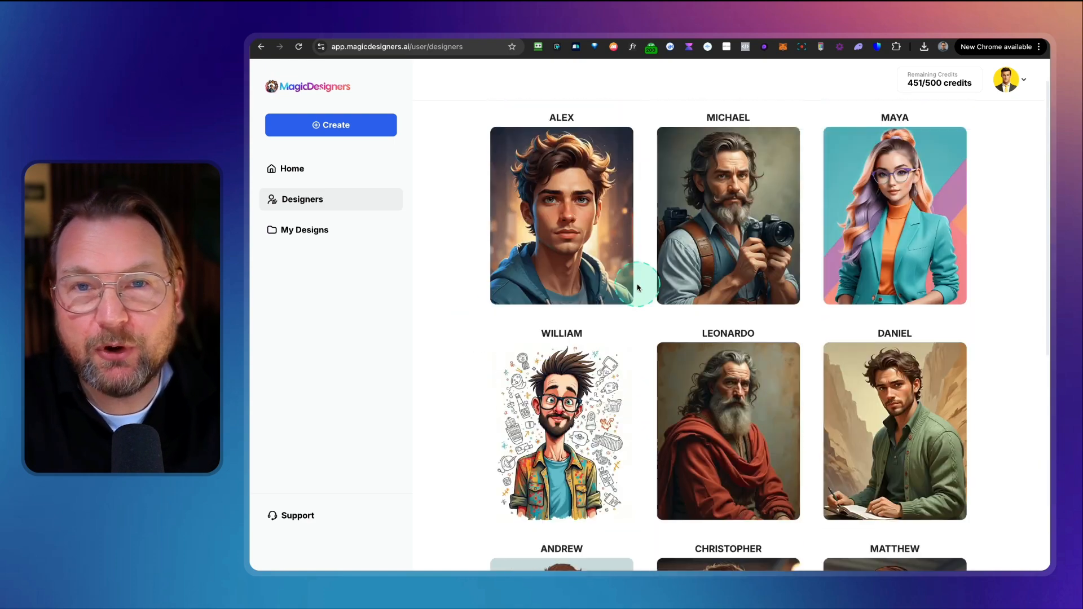
scroll(638, 287, up, 1)
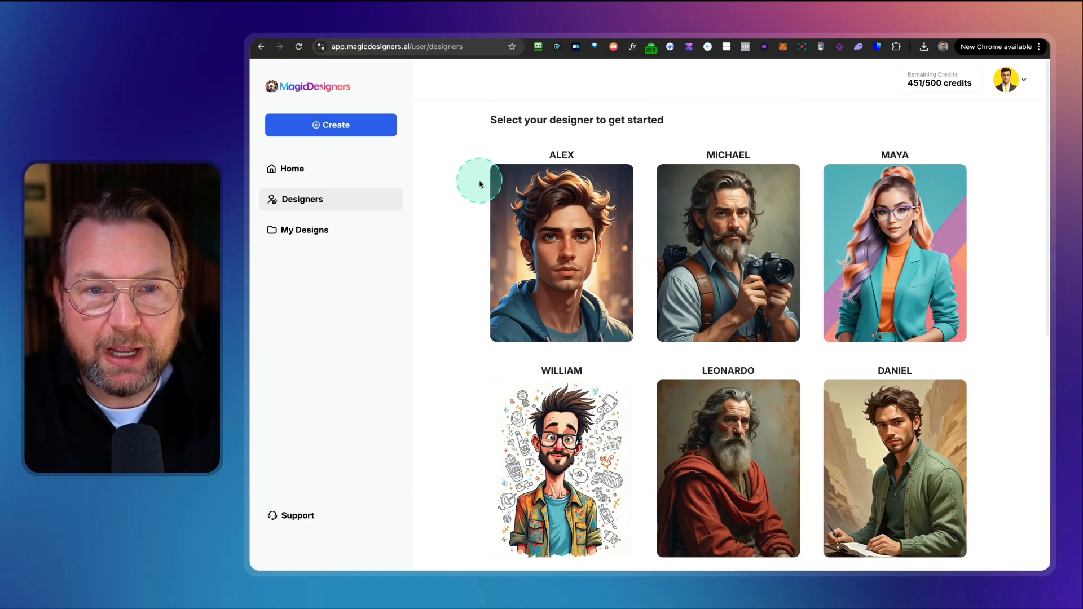
mouse_move(724, 230)
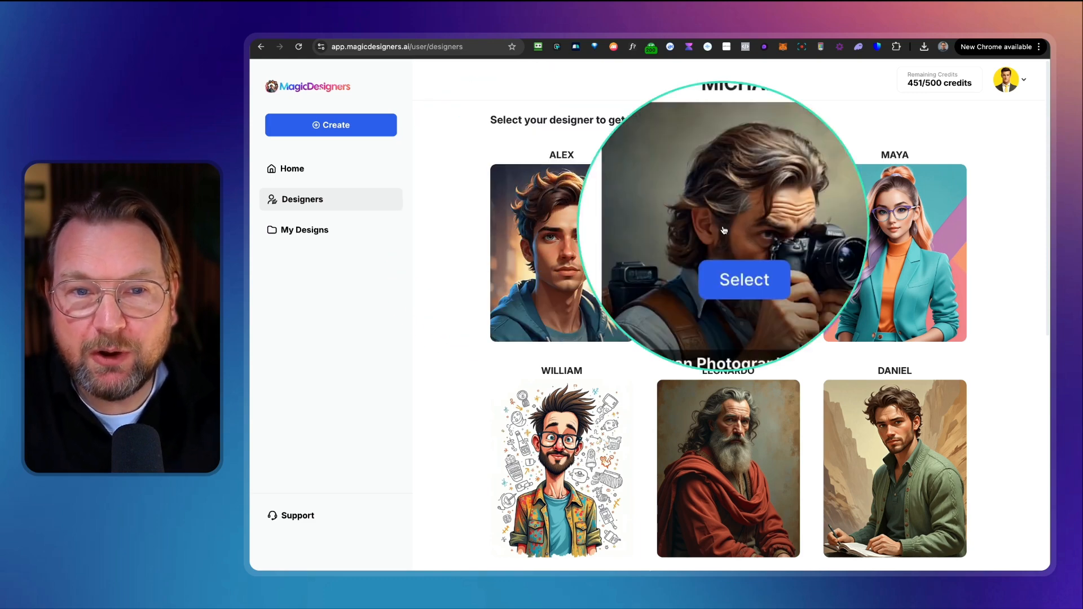
scroll(637, 339, down, 3)
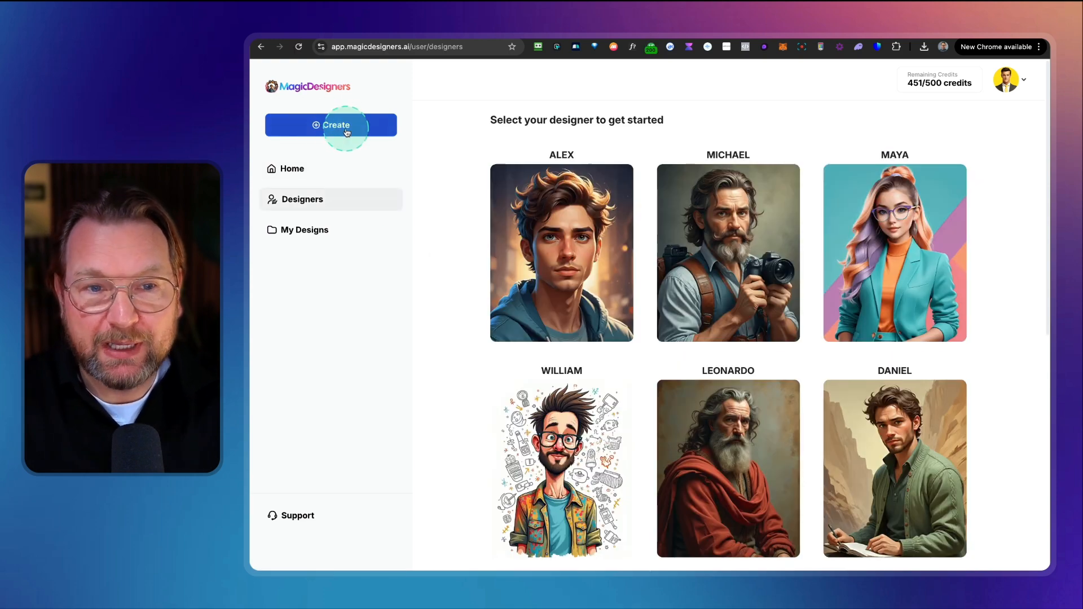
Step: Select the Alex logo designer and fill the brand name and logo description with random content
mouse_move(543, 266)
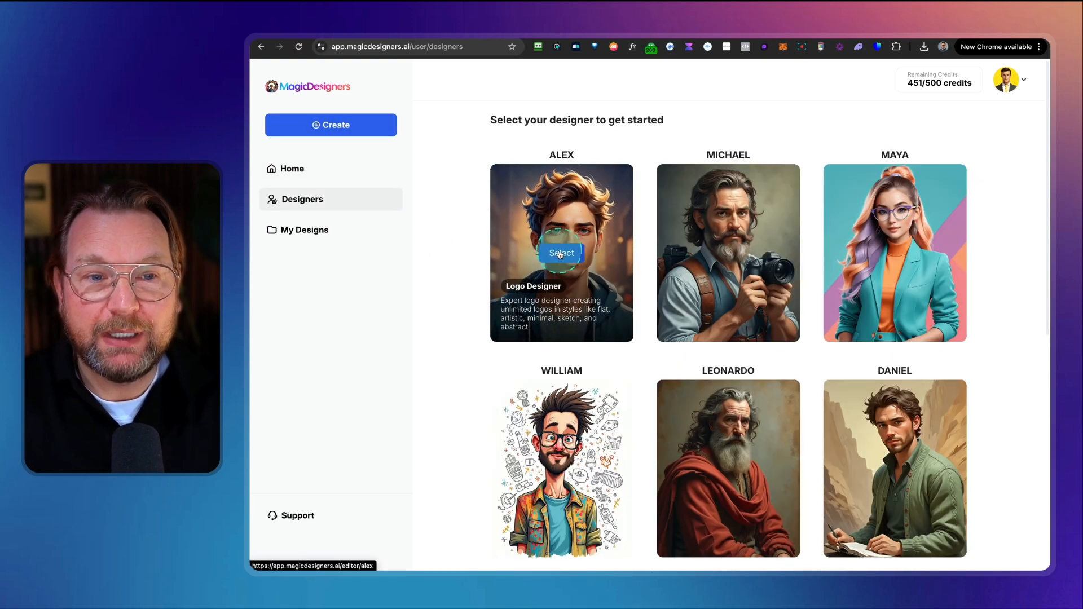
click(560, 254)
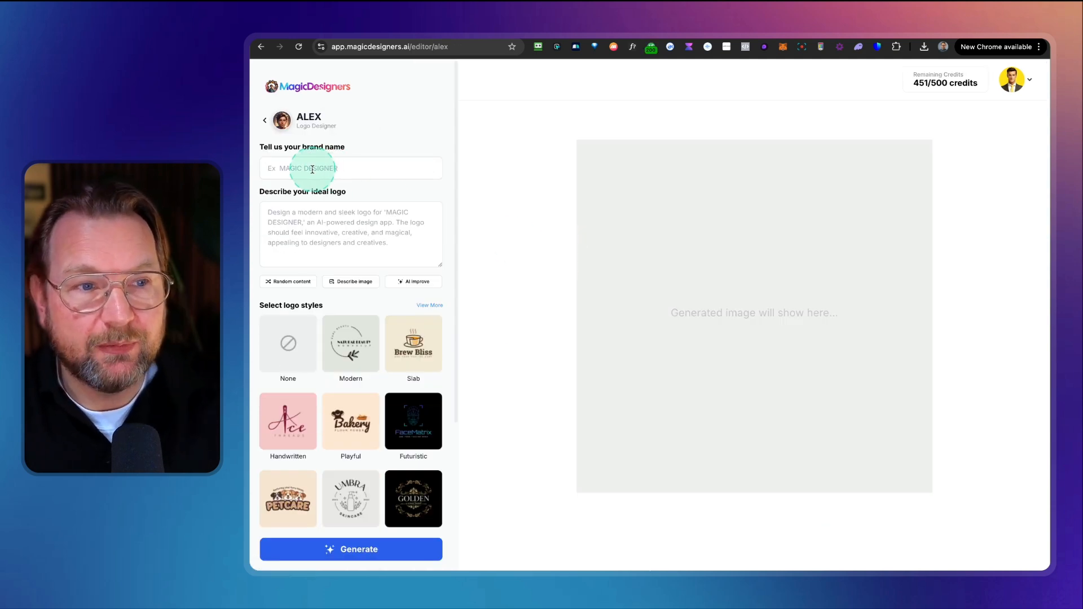
click(292, 282)
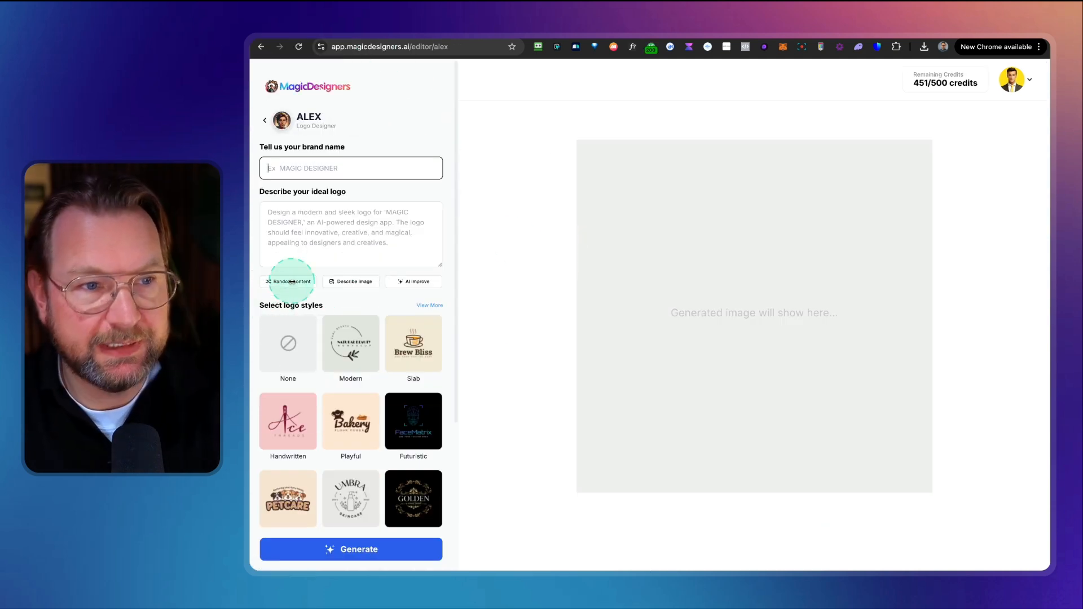
click(303, 239)
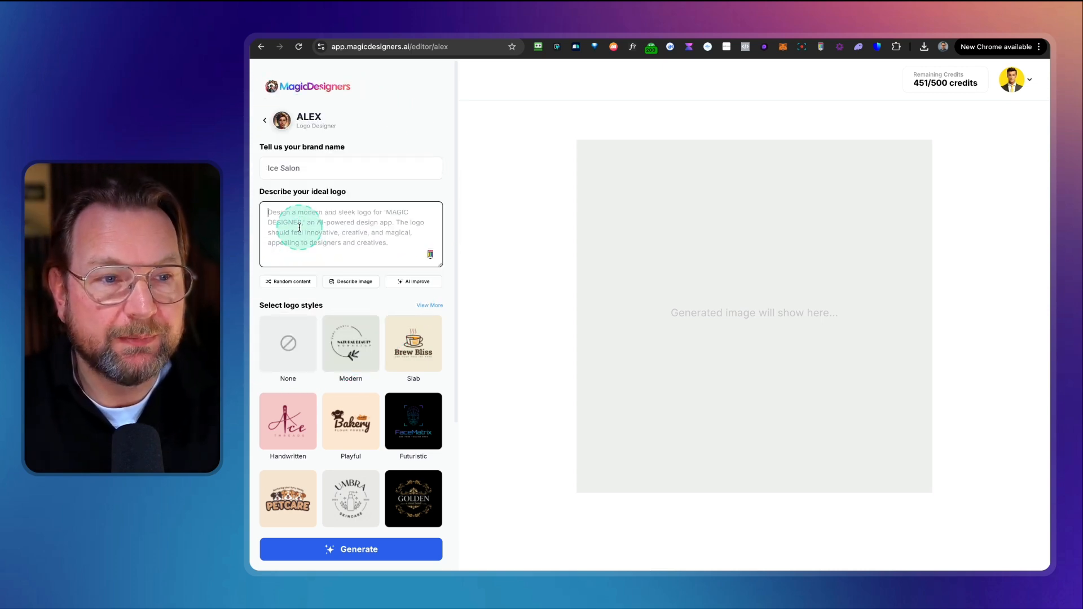
click(293, 283)
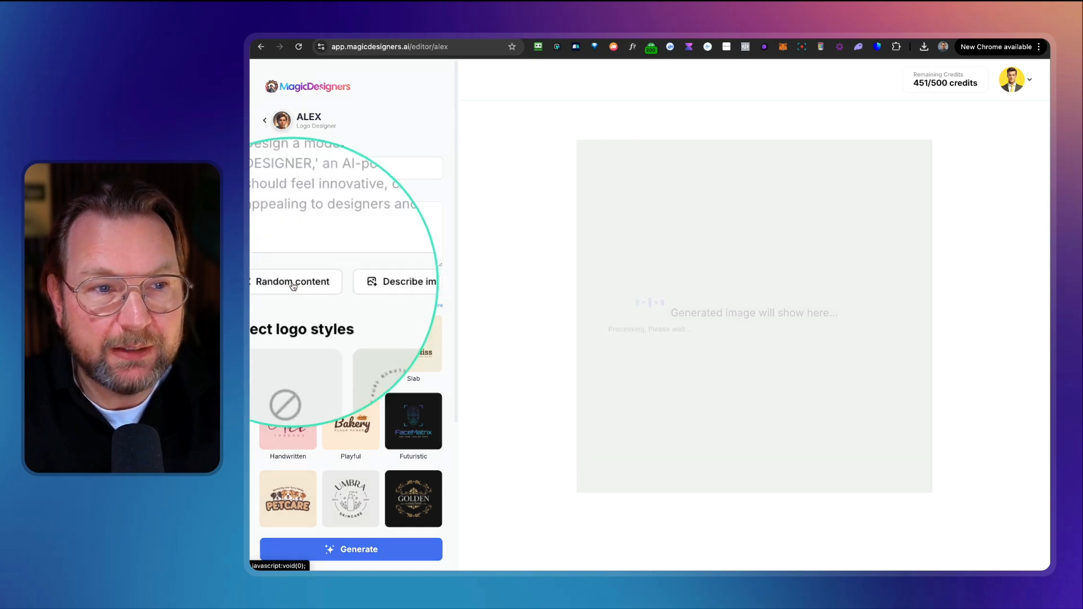
click(470, 248)
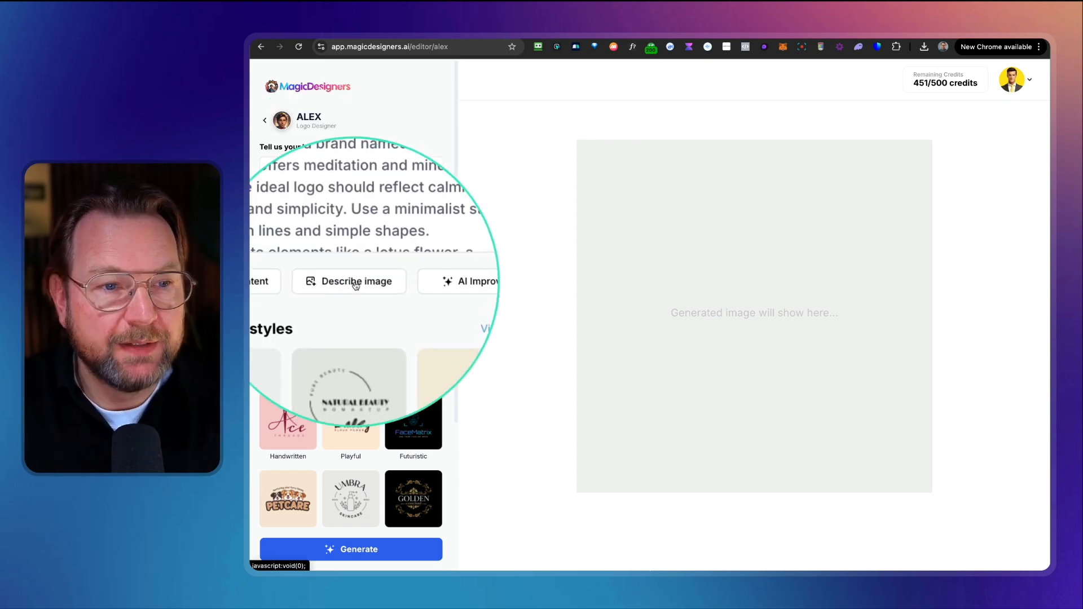
Step: Generate the logo description from an uploaded image, choosing Capt2025-03-02 at 14.26.26@2x from Downloads
click(351, 281)
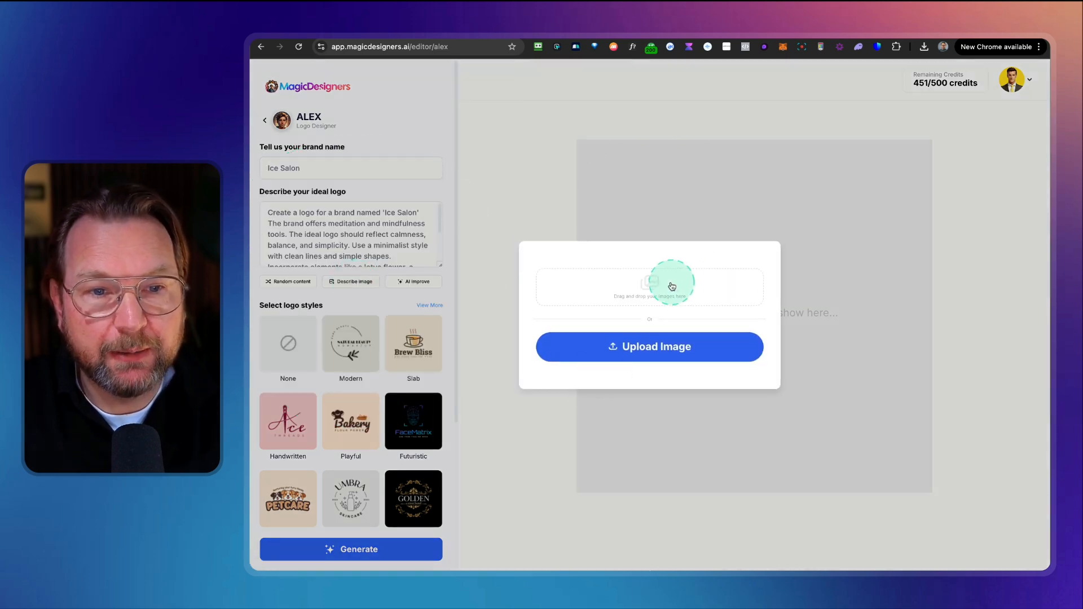
click(672, 286)
click(602, 235)
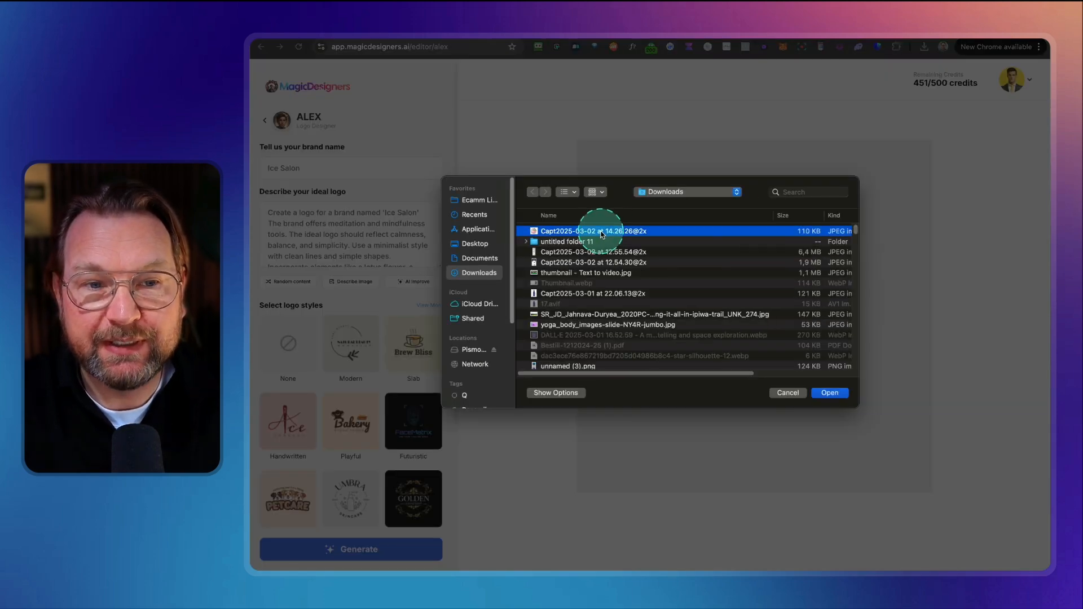
key(space)
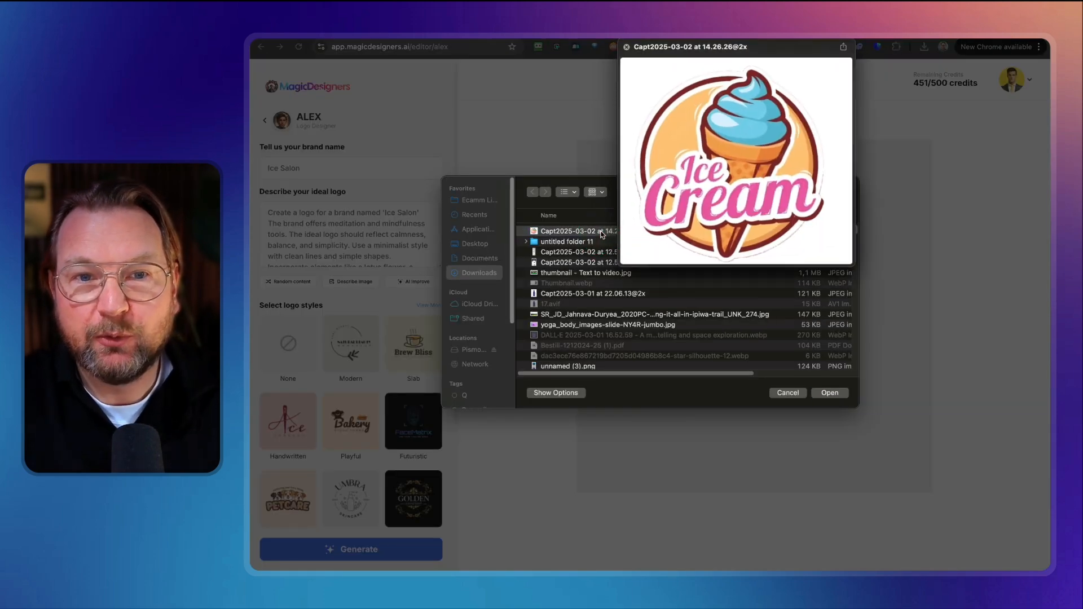
double_click(601, 233)
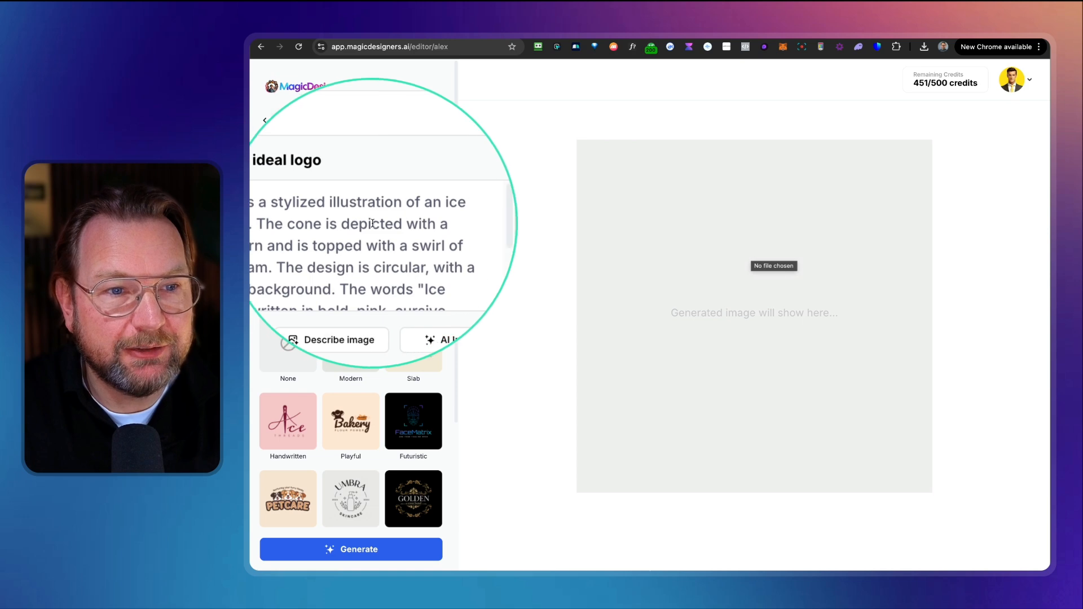
Step: Generate the logo from the current brand name and description
scroll(276, 247, down, 3)
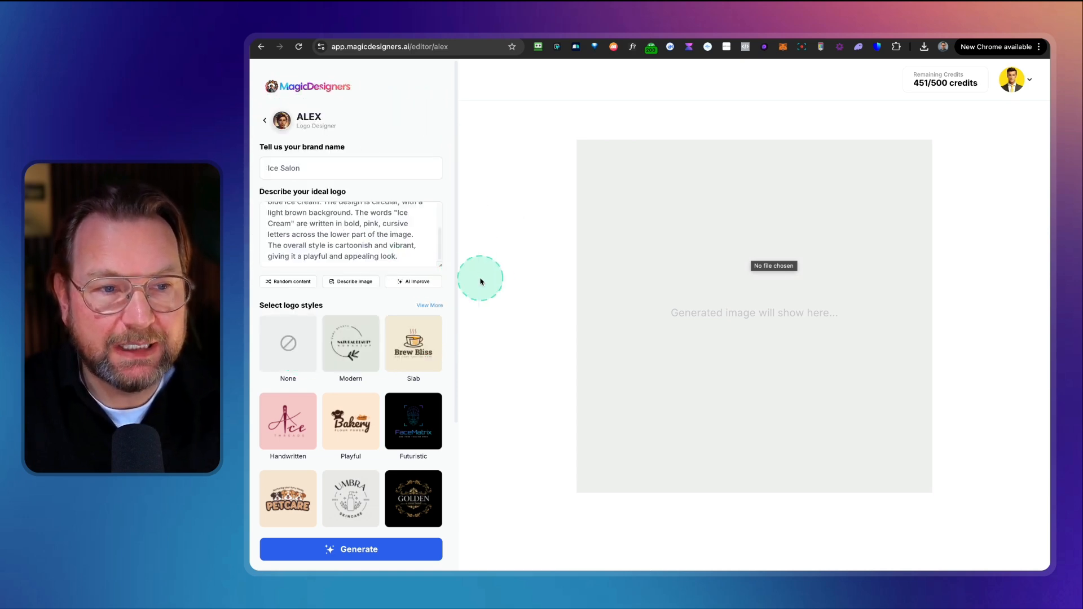
click(336, 549)
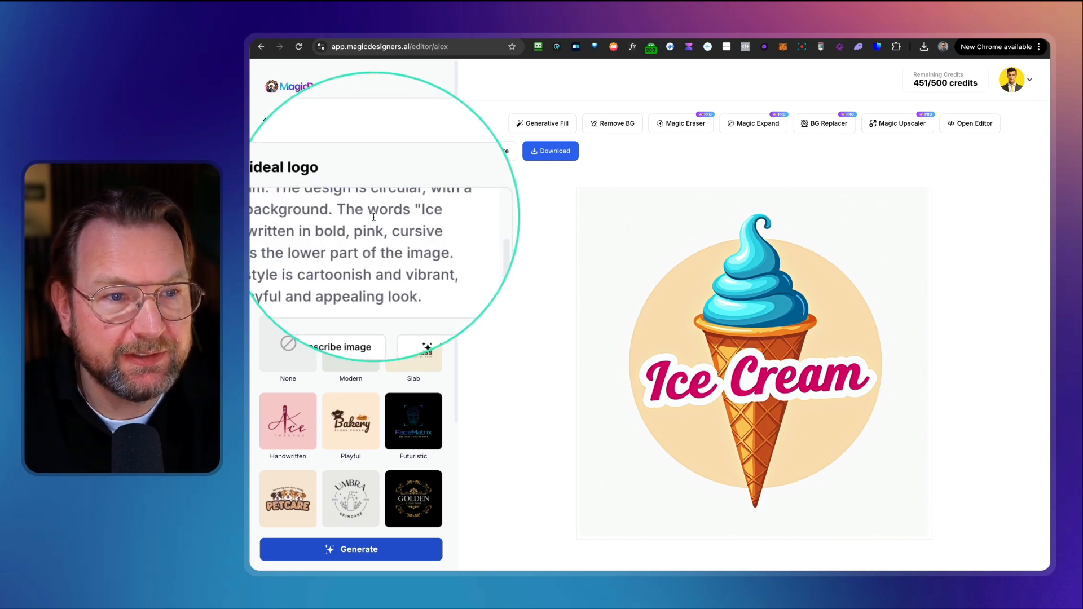
Step: Add "Saloon" after "Ice Cream" in the logo description and regenerate the logo
click(293, 223)
text(Saloon)
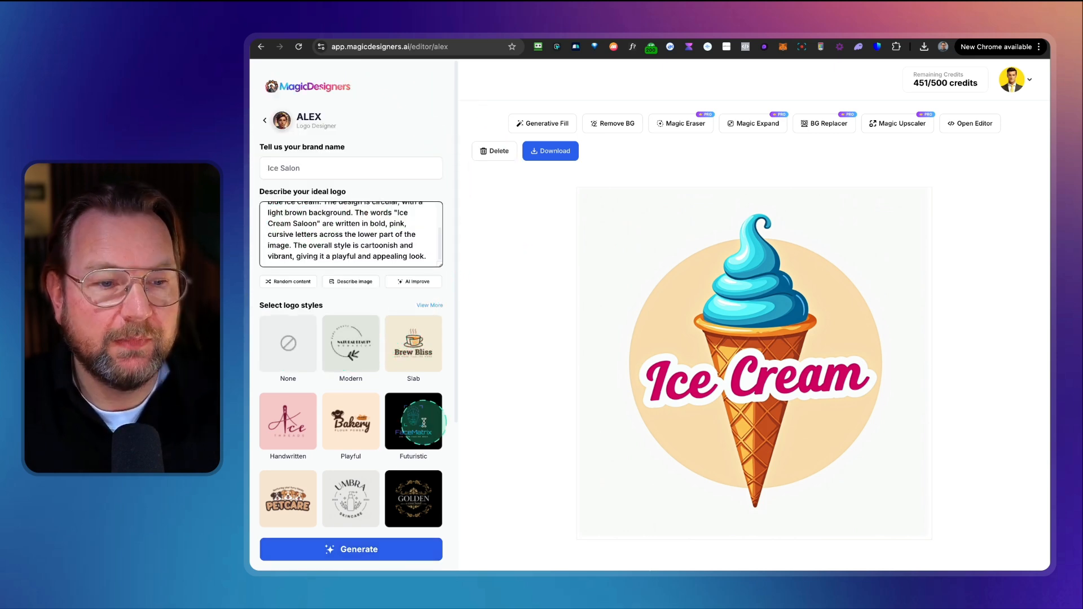
click(335, 550)
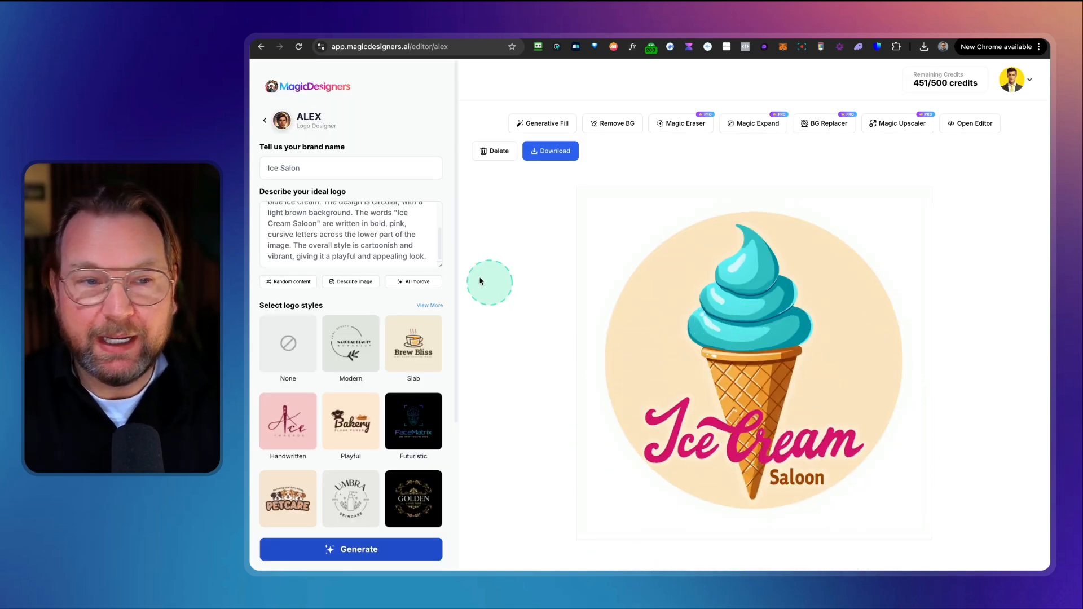
Step: Change the ice cream colour in the description to pink and regenerate the logo
click(335, 234)
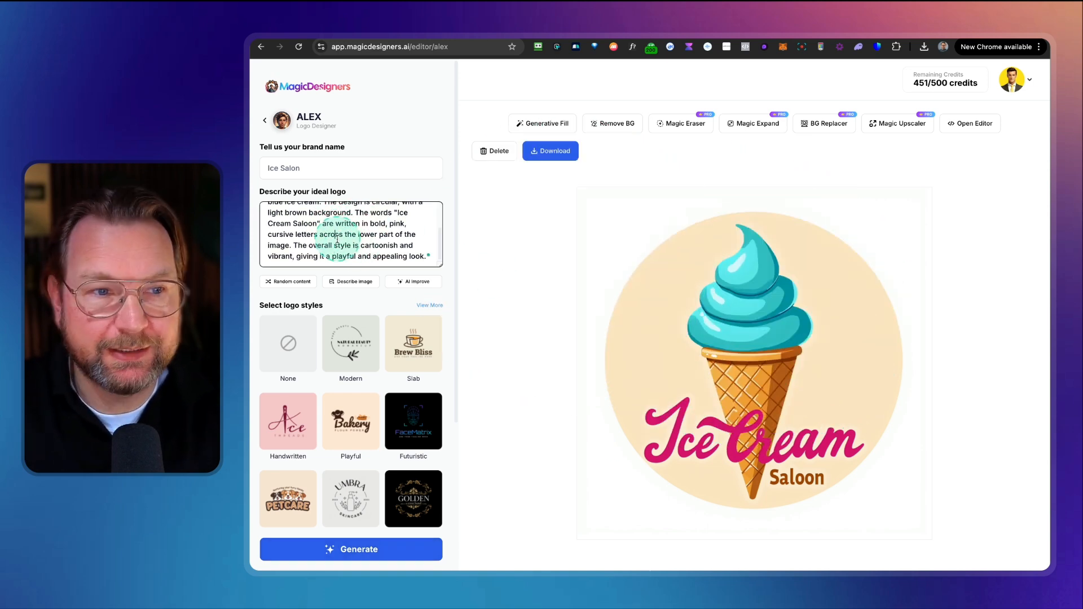
scroll(337, 239, up, 1)
double_click(275, 227)
text(pink)
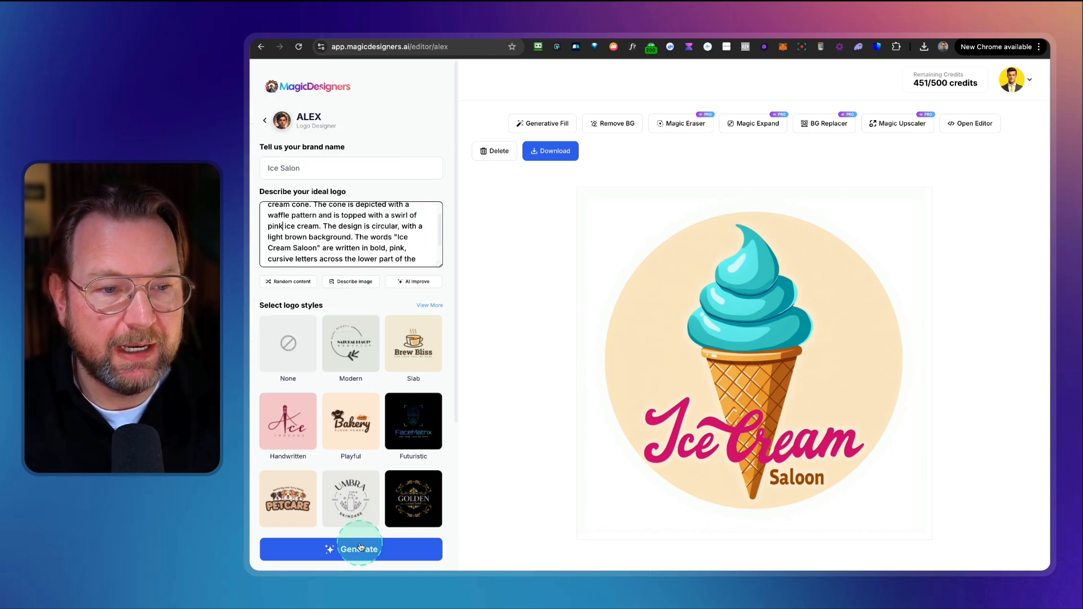
click(360, 547)
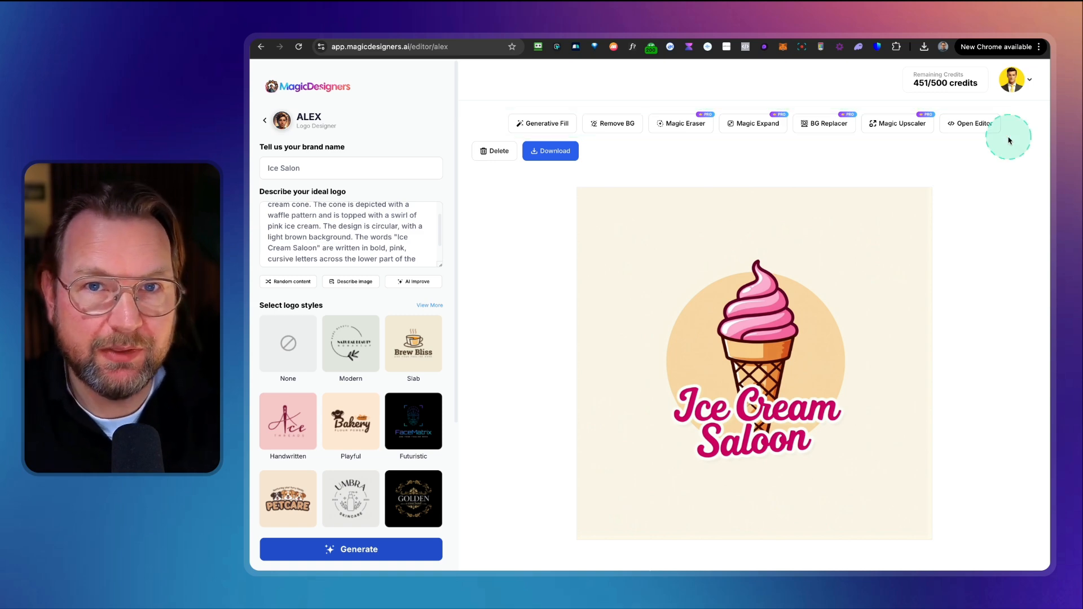
Step: Download the generated logo
click(549, 152)
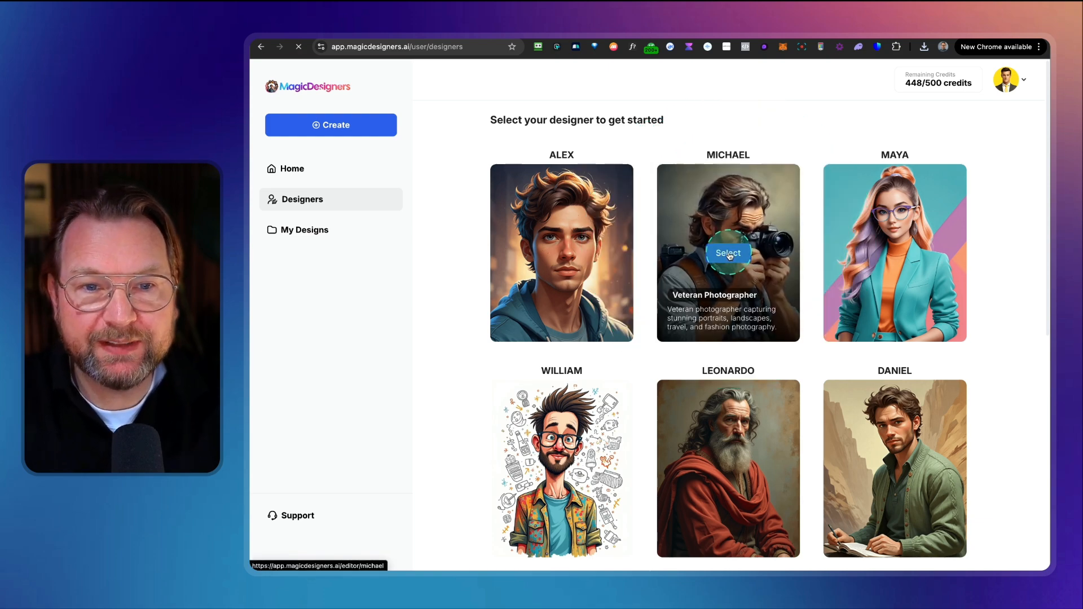
Step: Select the Michael photographer designer, fill the photo description with random content, and generate a photo
click(730, 254)
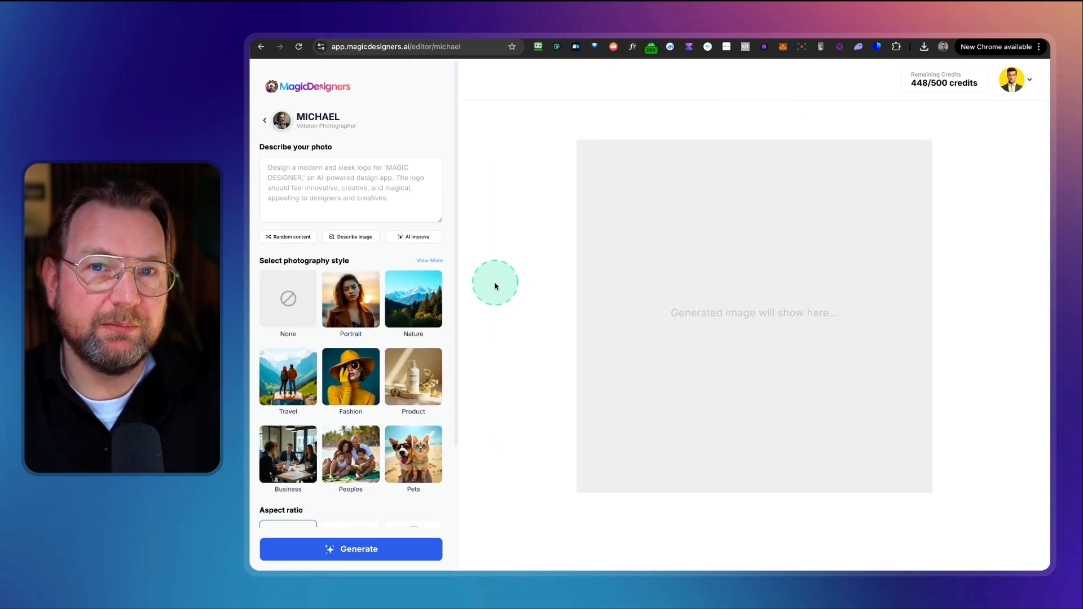
click(287, 241)
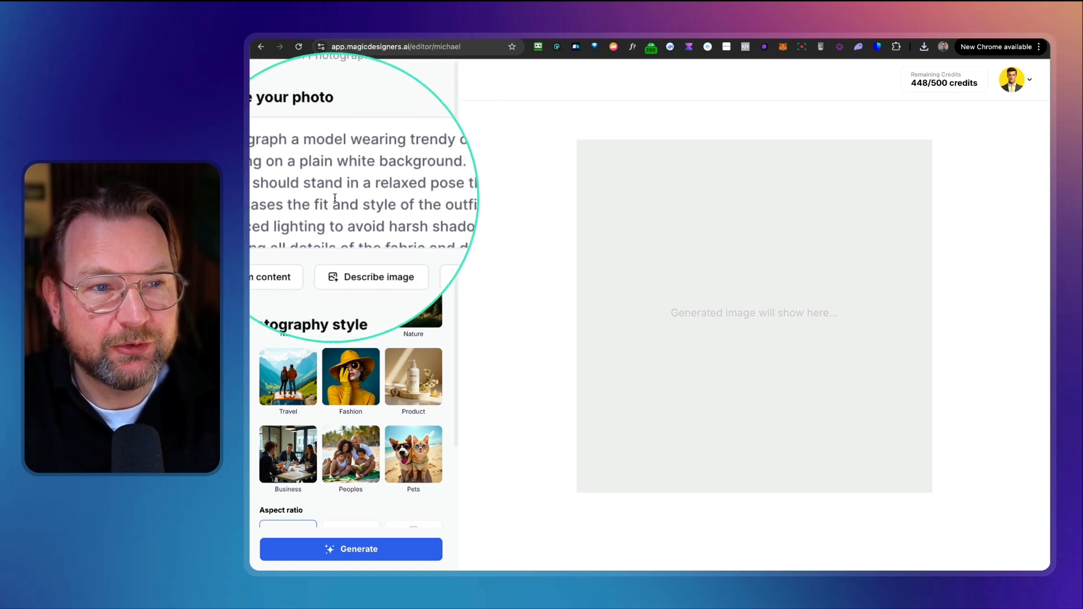
scroll(367, 199, down, 2)
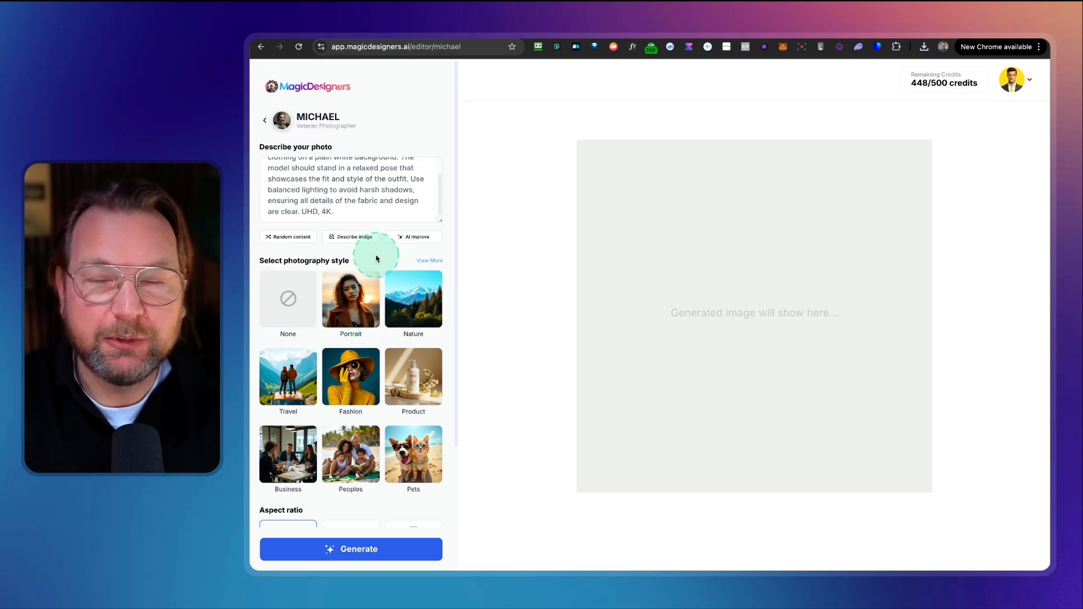
click(356, 550)
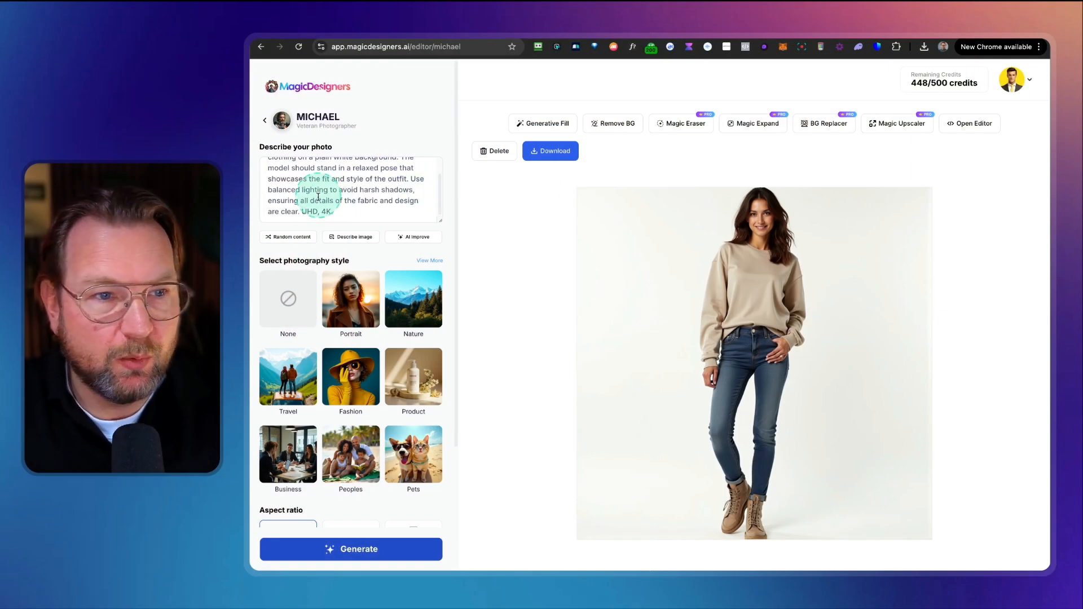
Step: Change the clothing to tshirt, add bold "Delicious Ice Cream" text on the t-shirt to the description, and regenerate the photo
scroll(318, 198, up, 2)
double_click(283, 180)
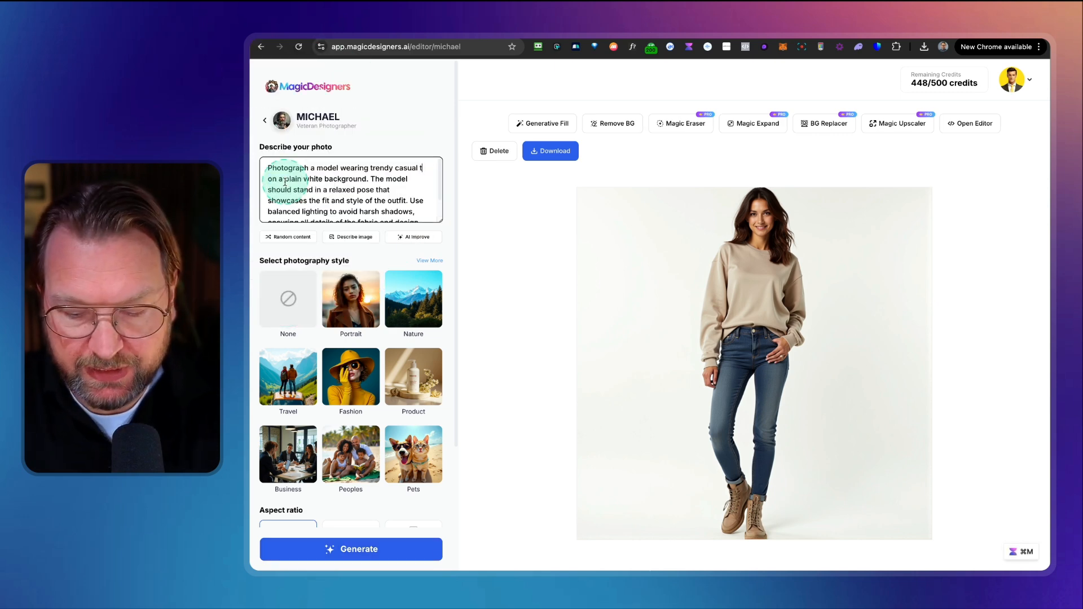
text(tshirt)
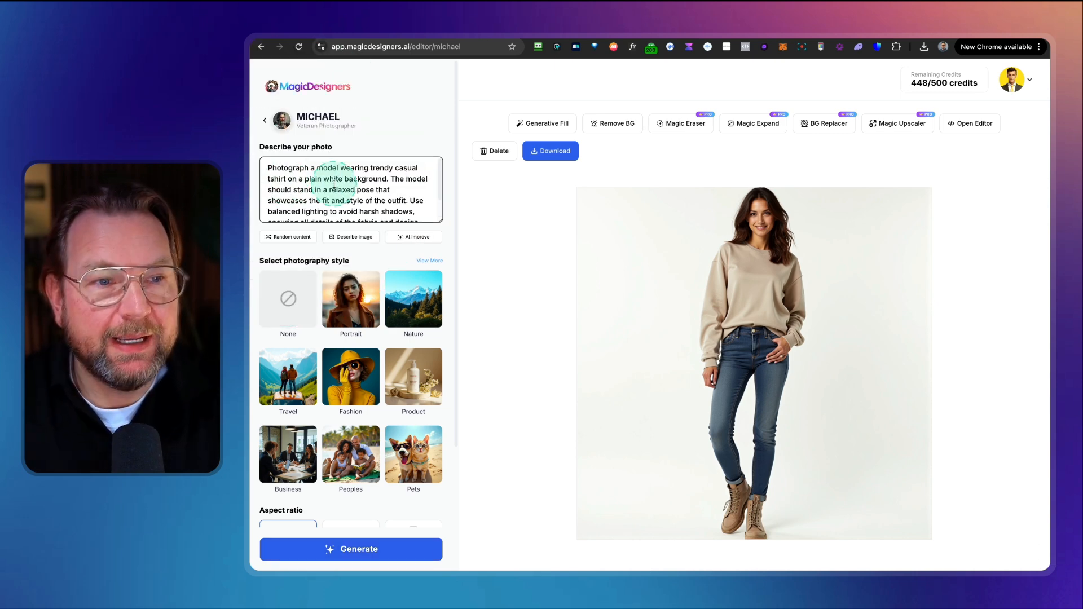
scroll(373, 196, down, 3)
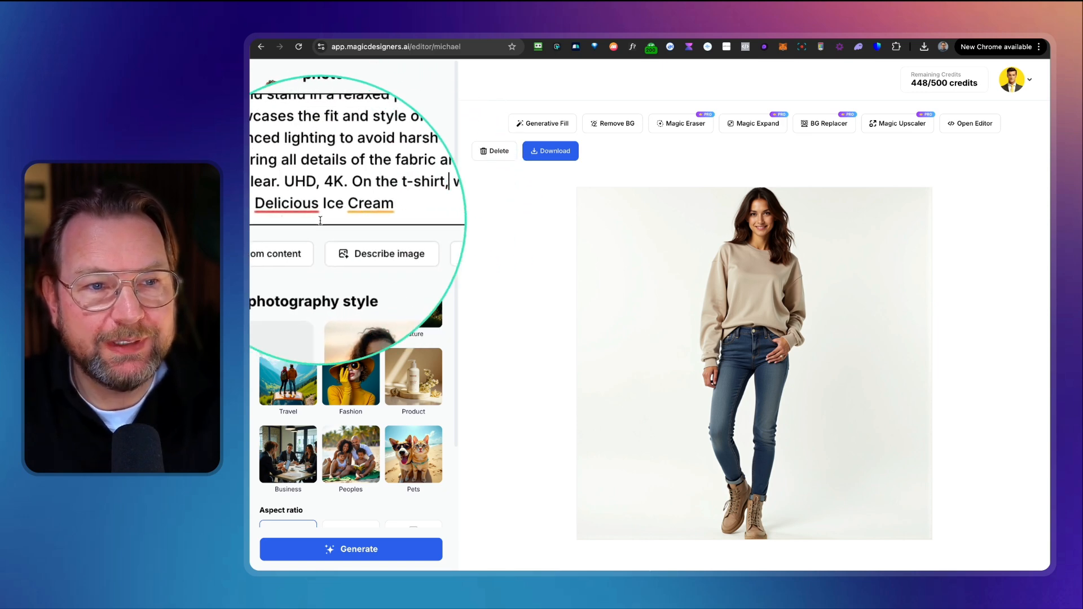
click(355, 555)
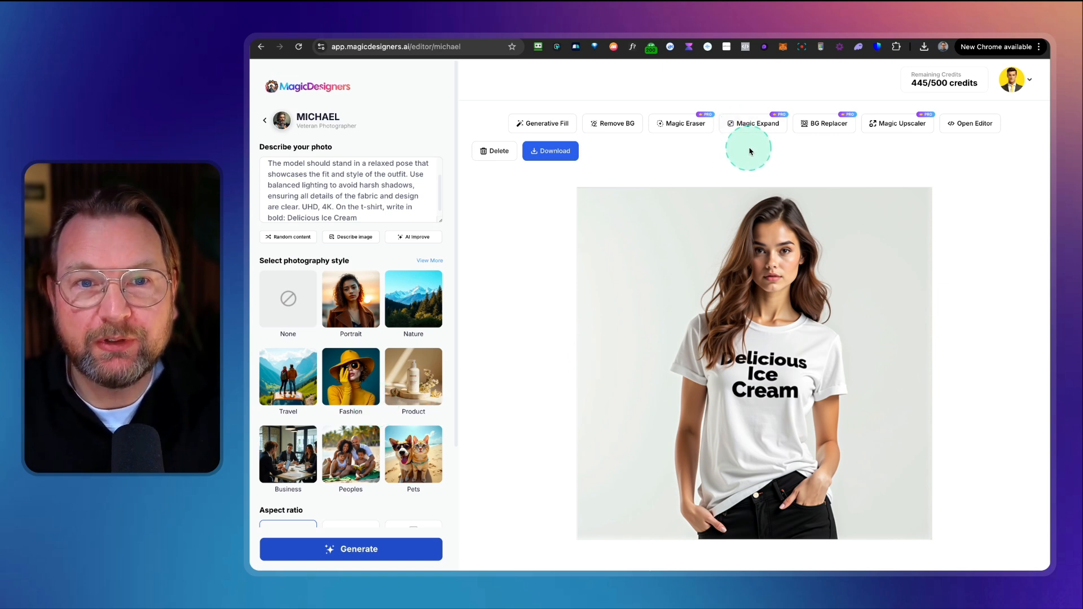
Step: Open BG Replacer, browse all People presets, pick Snow Field, and replace the photo's background
click(830, 124)
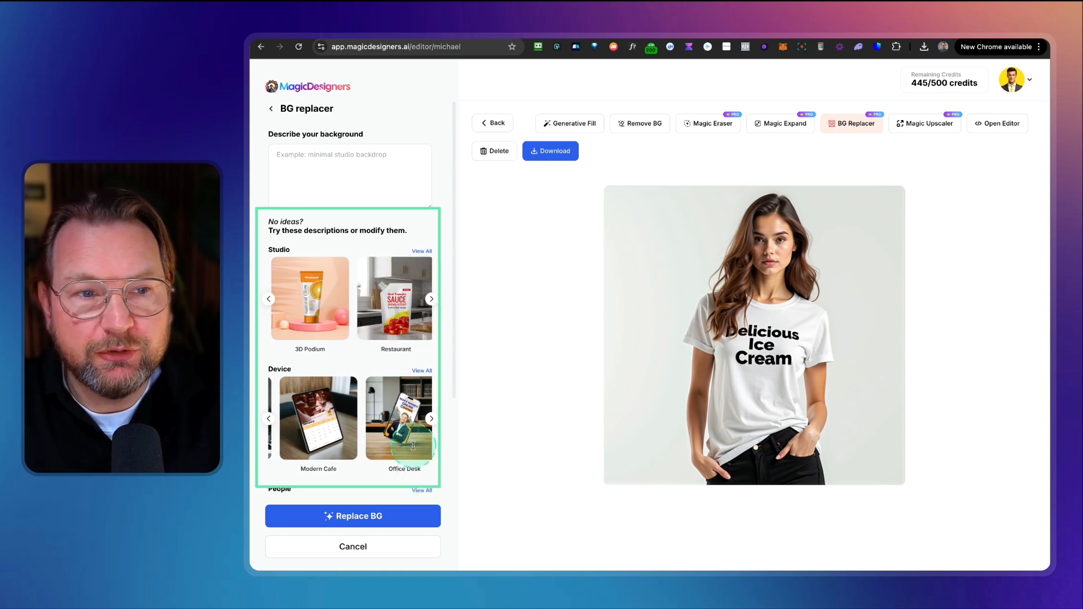
scroll(361, 293, down, 3)
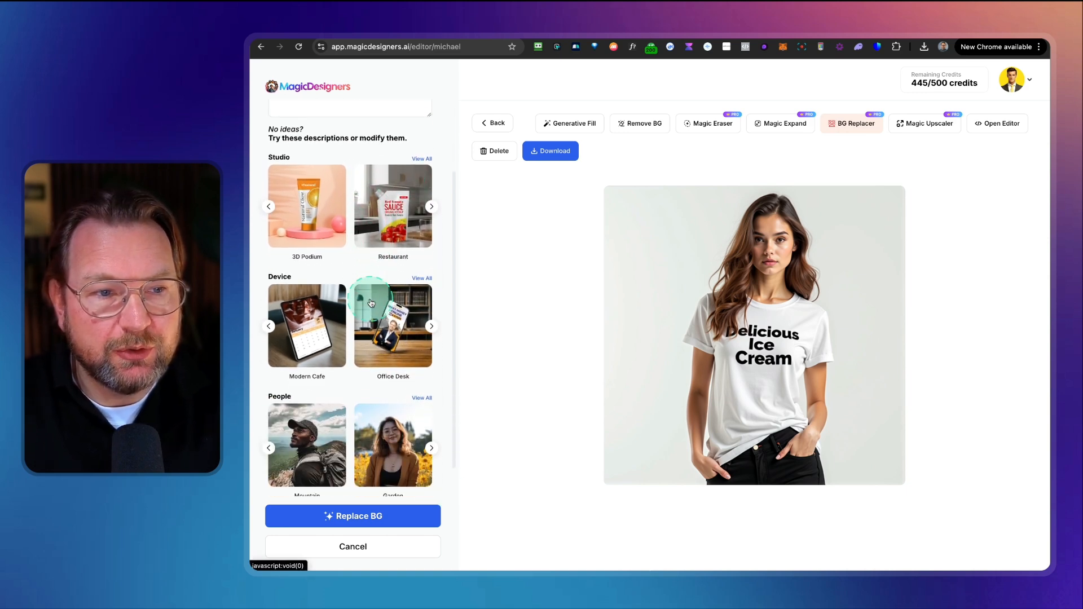
scroll(299, 265, up, 3)
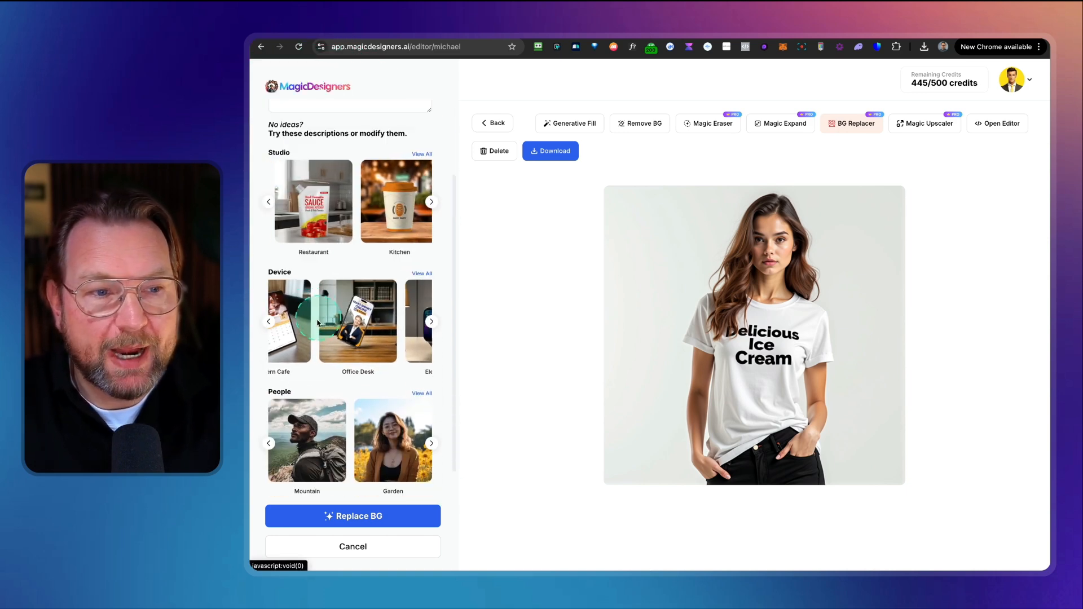
scroll(296, 361, down, 1)
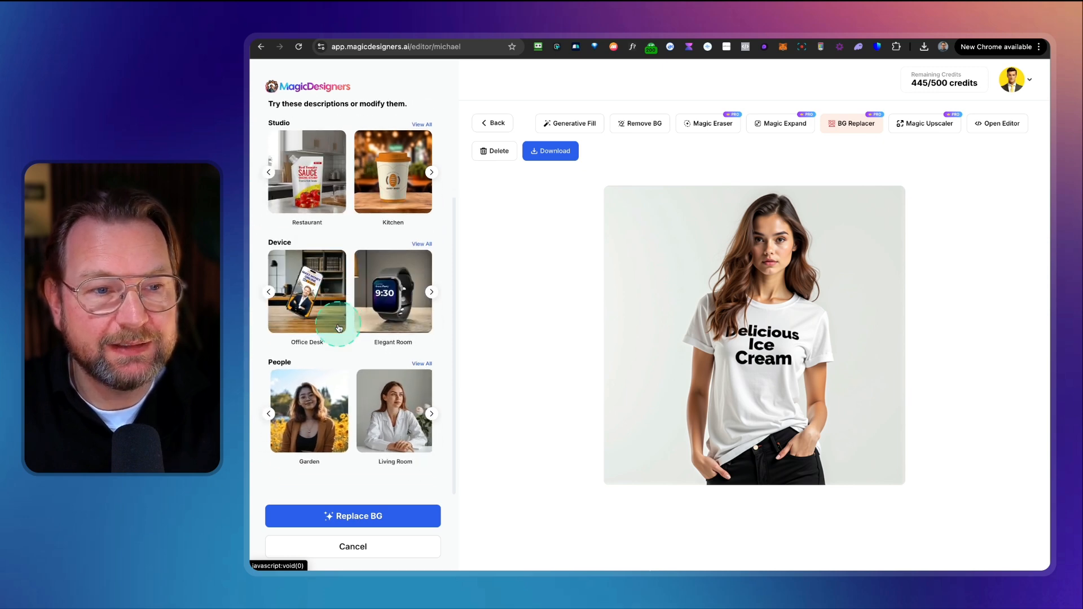
click(420, 364)
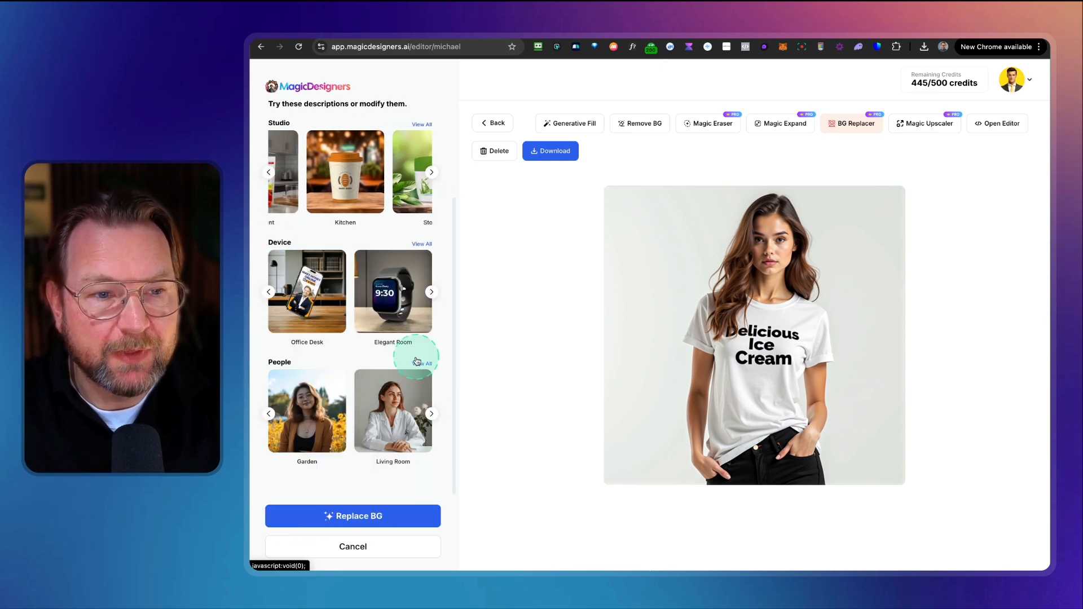
scroll(415, 333, down, 3)
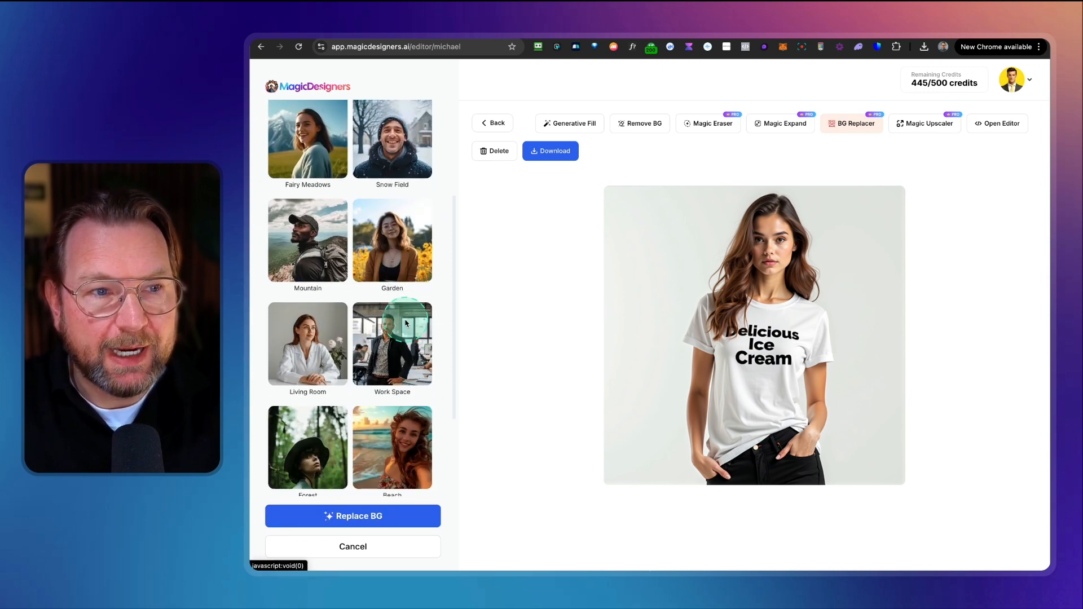
scroll(405, 323, up, 4)
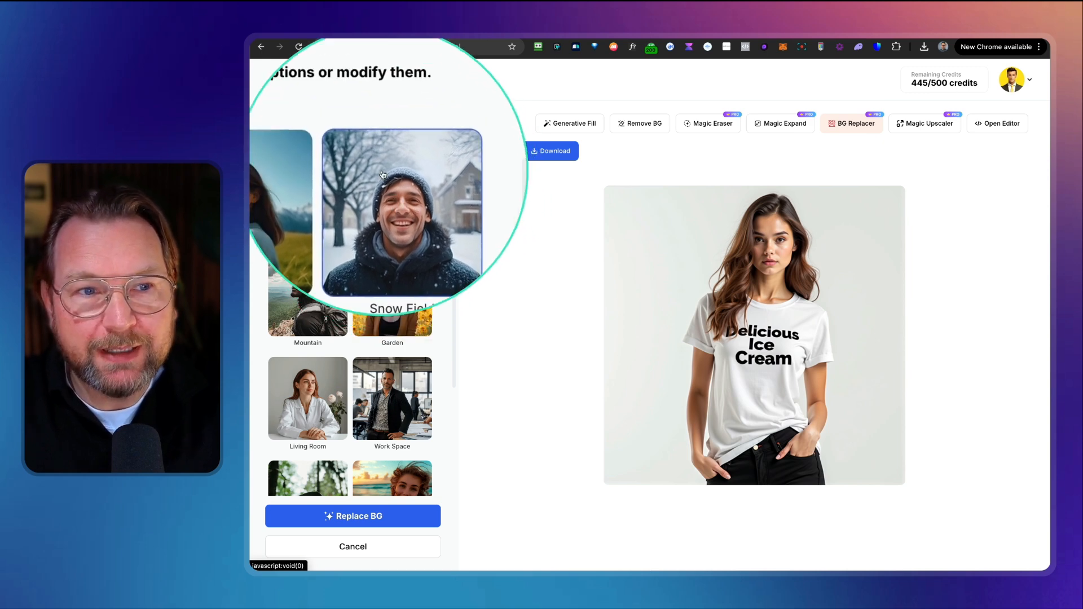
click(353, 517)
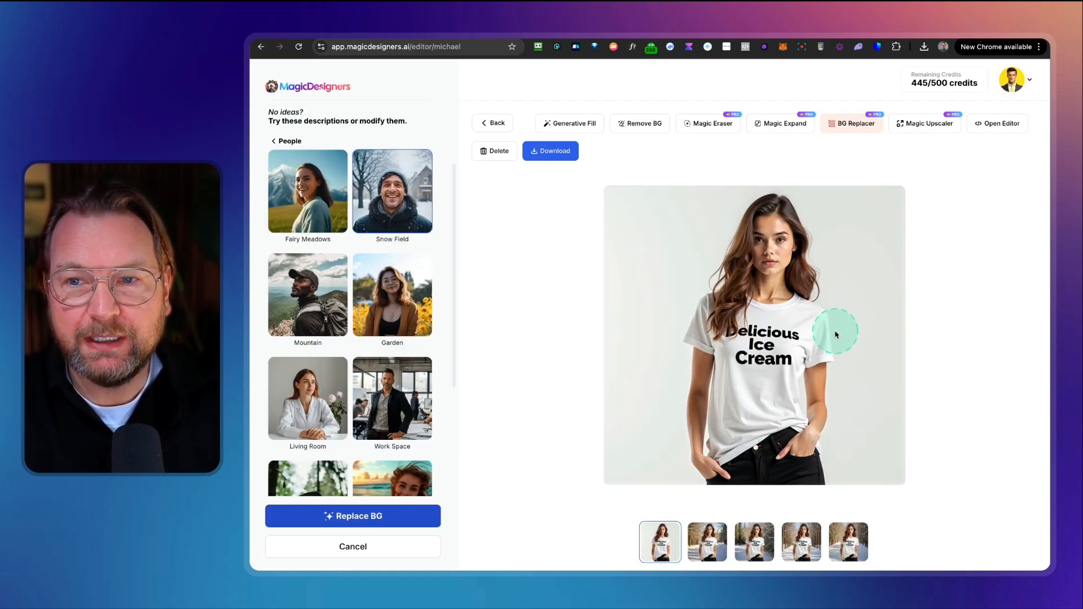
Step: Preview each generated snow background variation
click(706, 546)
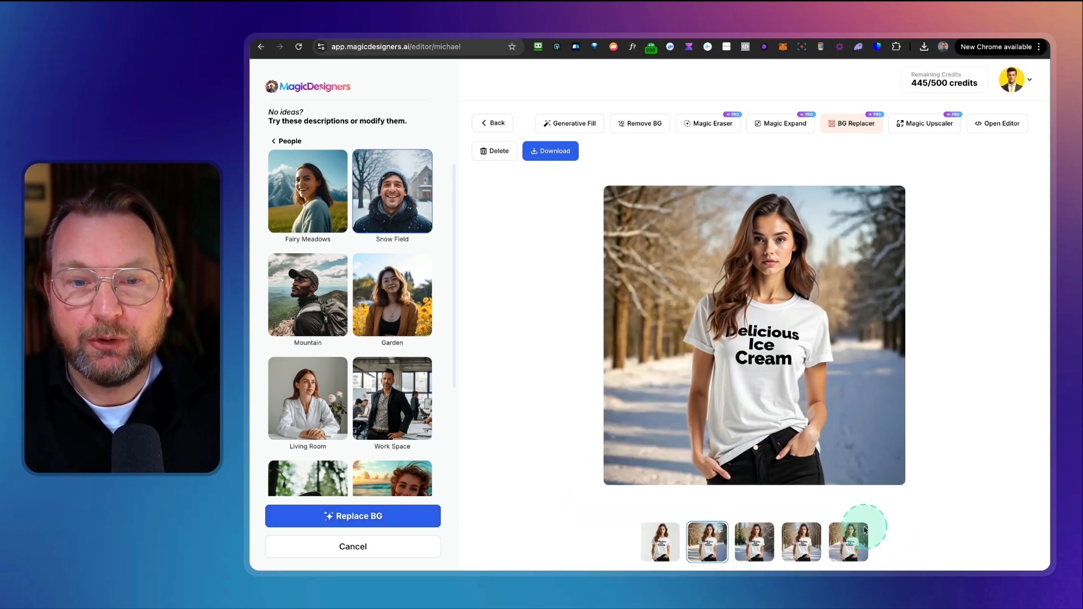
click(766, 548)
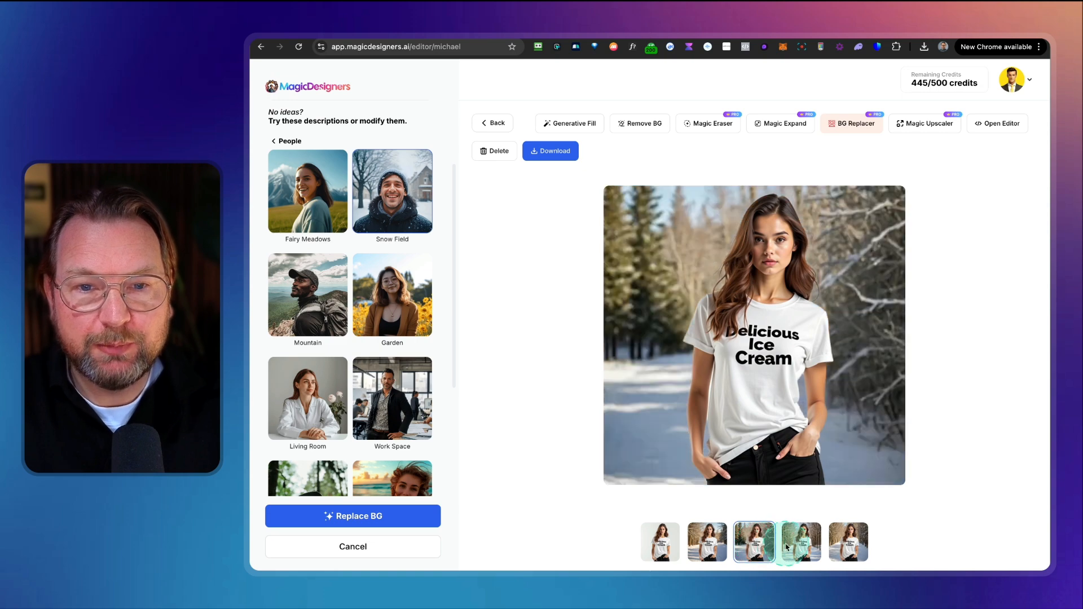
click(851, 546)
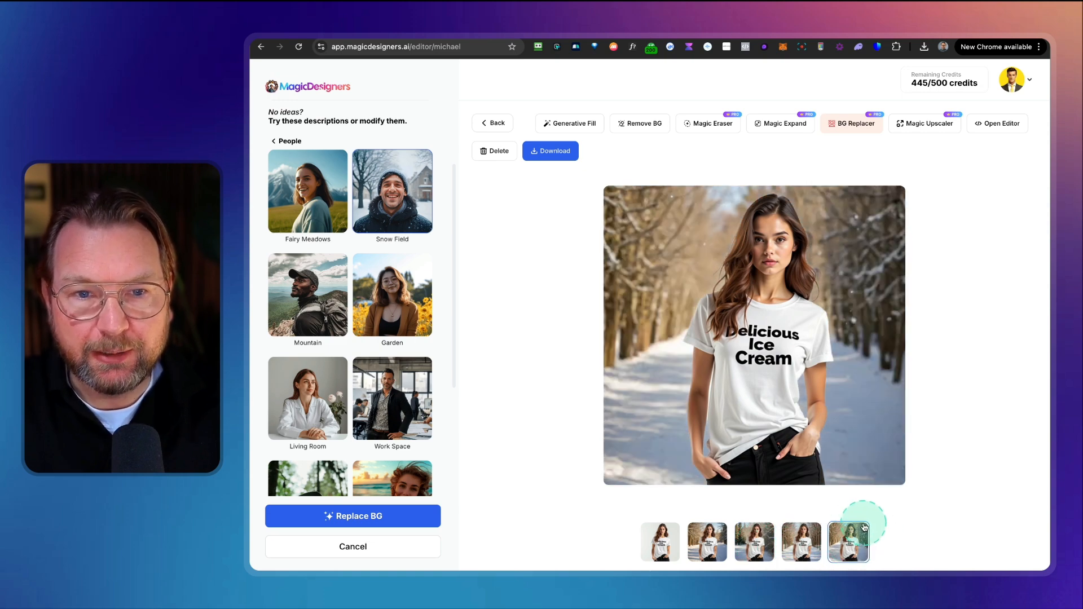
Step: Replace the background using the description "A blurred ice cream shop"
scroll(356, 344, up, 3)
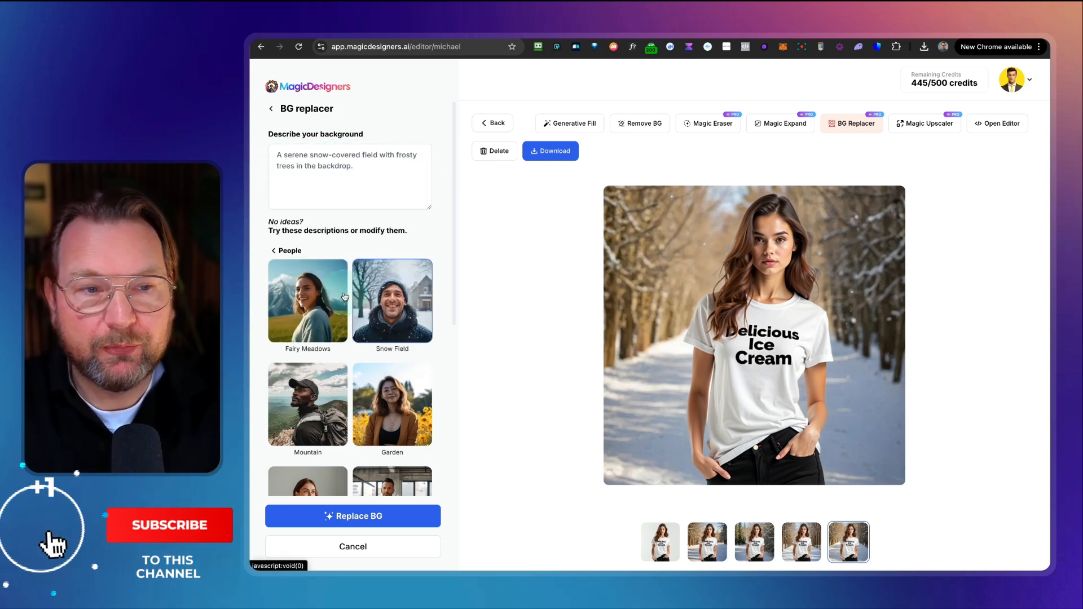
scroll(343, 298, down, 1)
scroll(342, 298, down, 1)
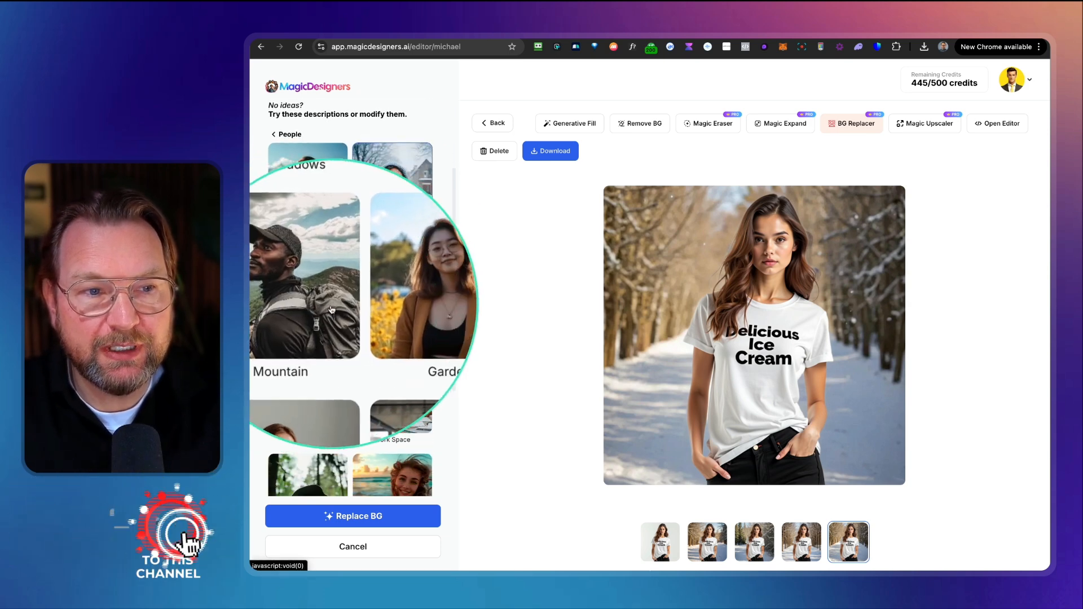
scroll(335, 330, down, 3)
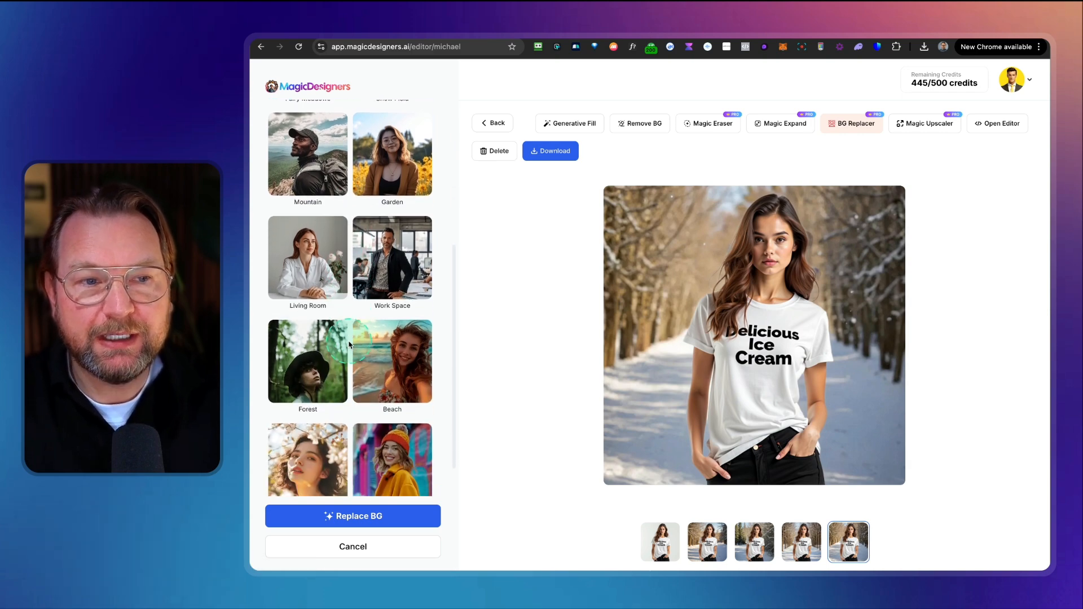
scroll(350, 345, down, 1)
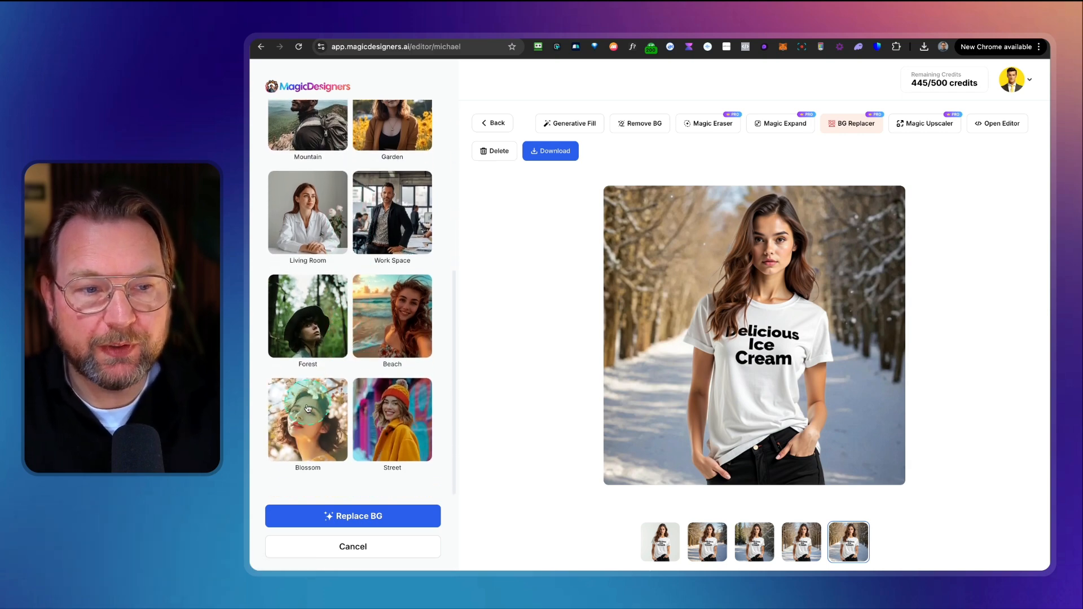
scroll(355, 407, up, 5)
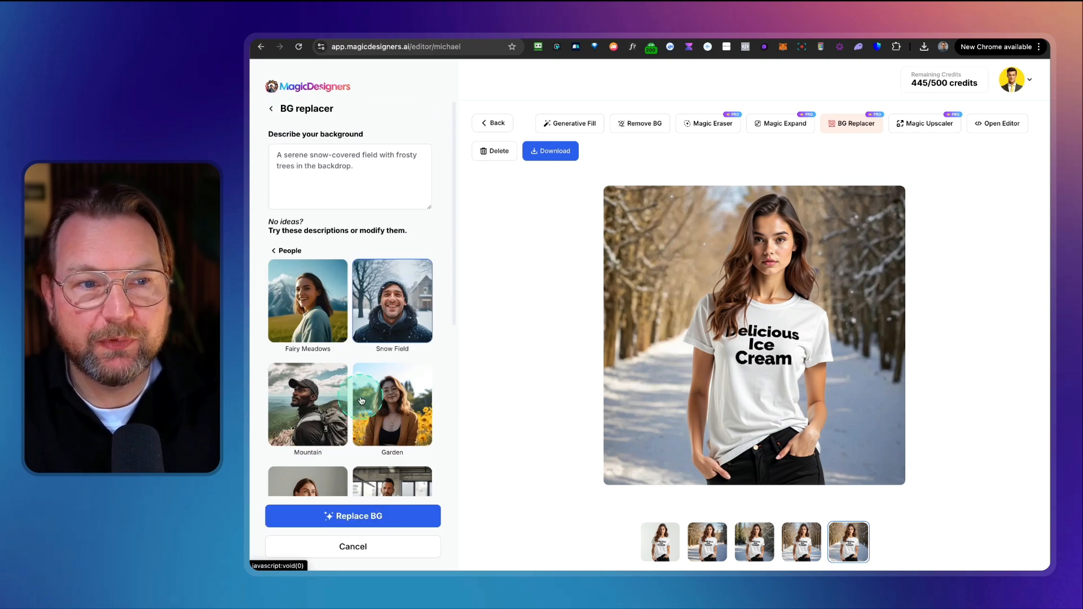
drag(364, 181, 309, 166)
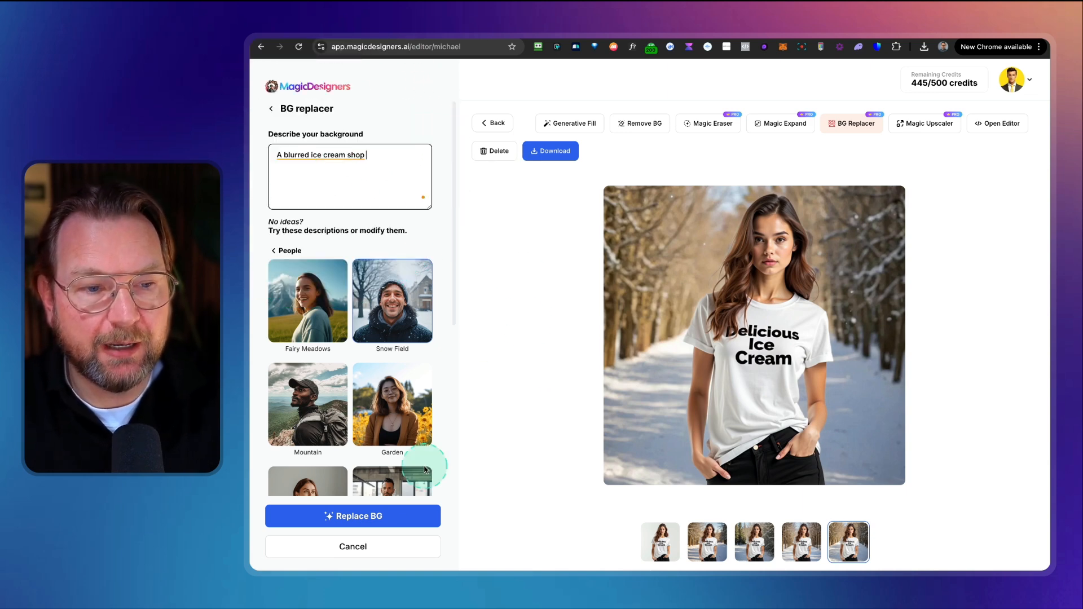
click(364, 515)
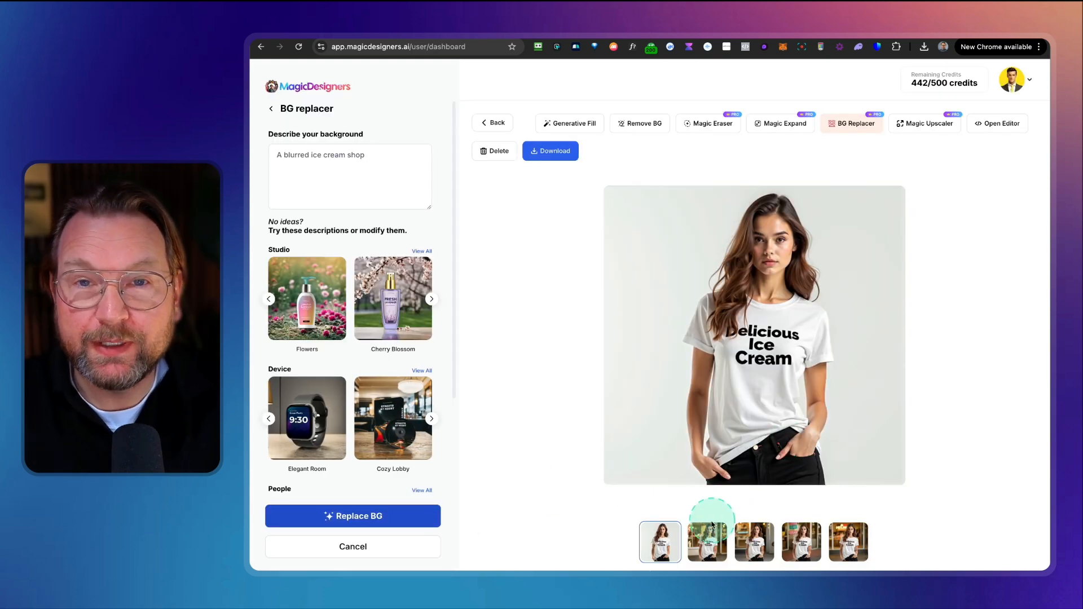
Step: Preview each generated ice cream shop background variation
click(707, 542)
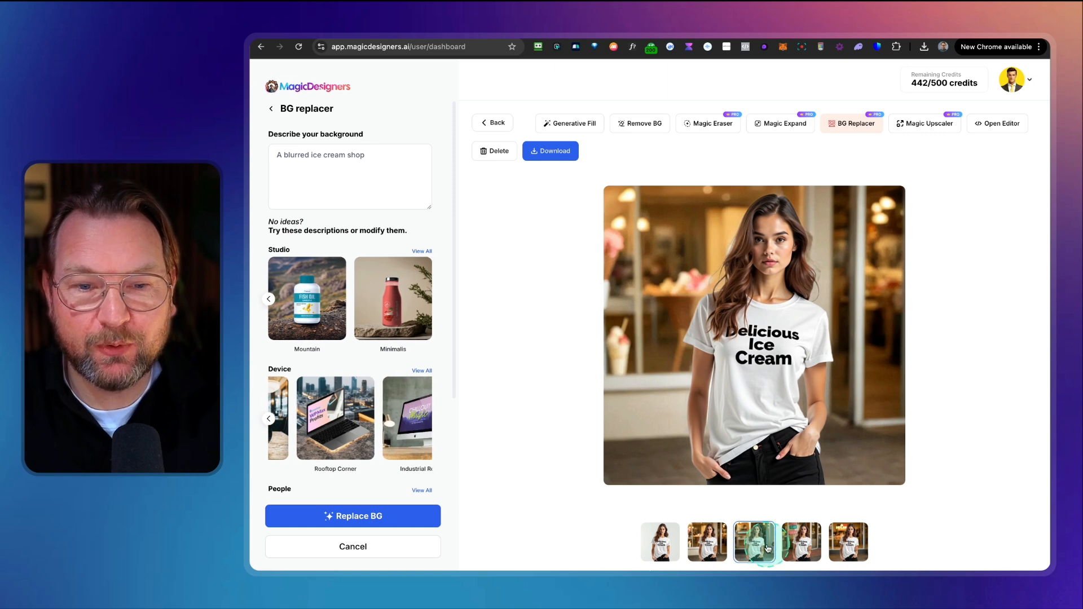
click(767, 550)
click(798, 544)
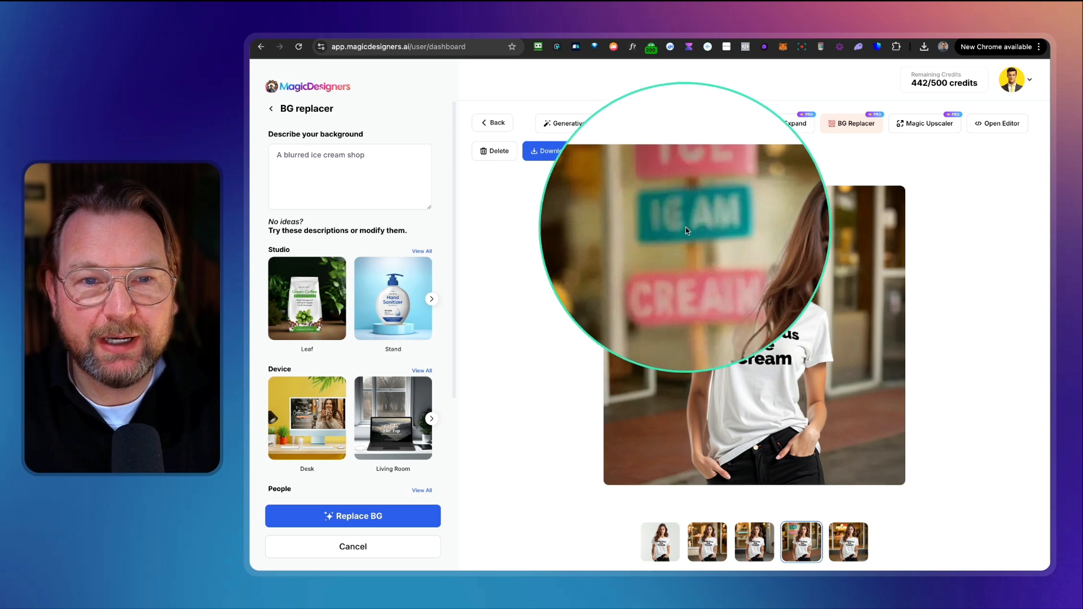
click(851, 543)
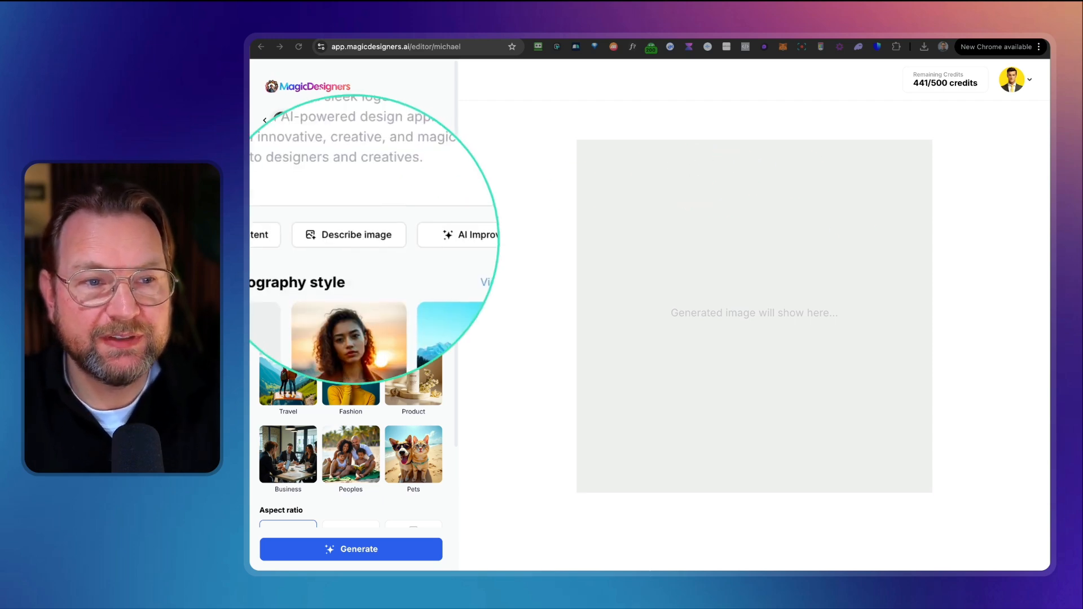
Step: Upload the nighttime city photo to auto-describe it, filling the photo description
click(357, 240)
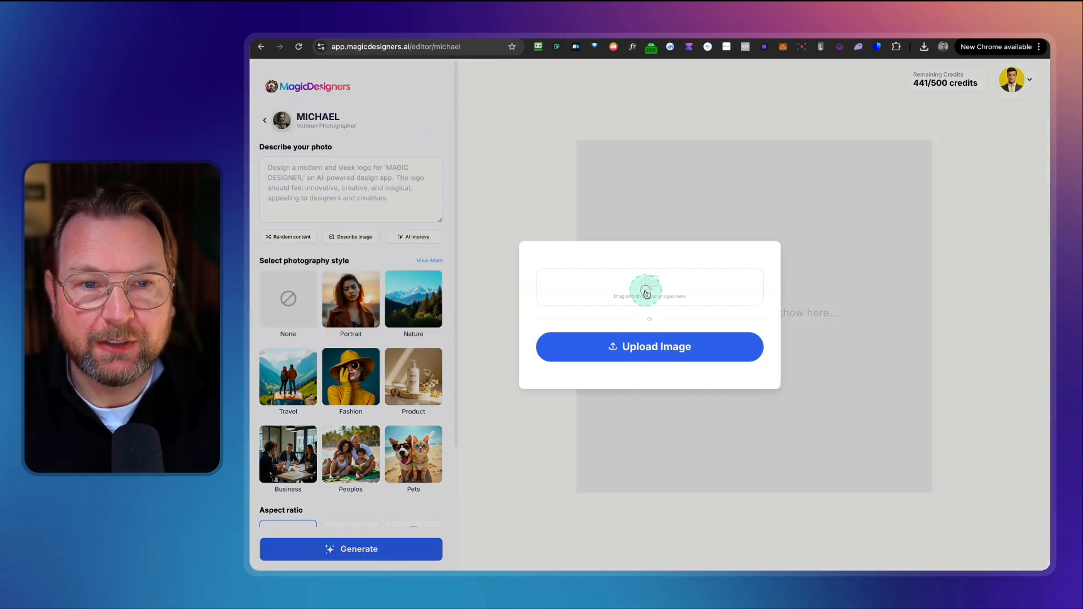
click(708, 273)
double_click(572, 234)
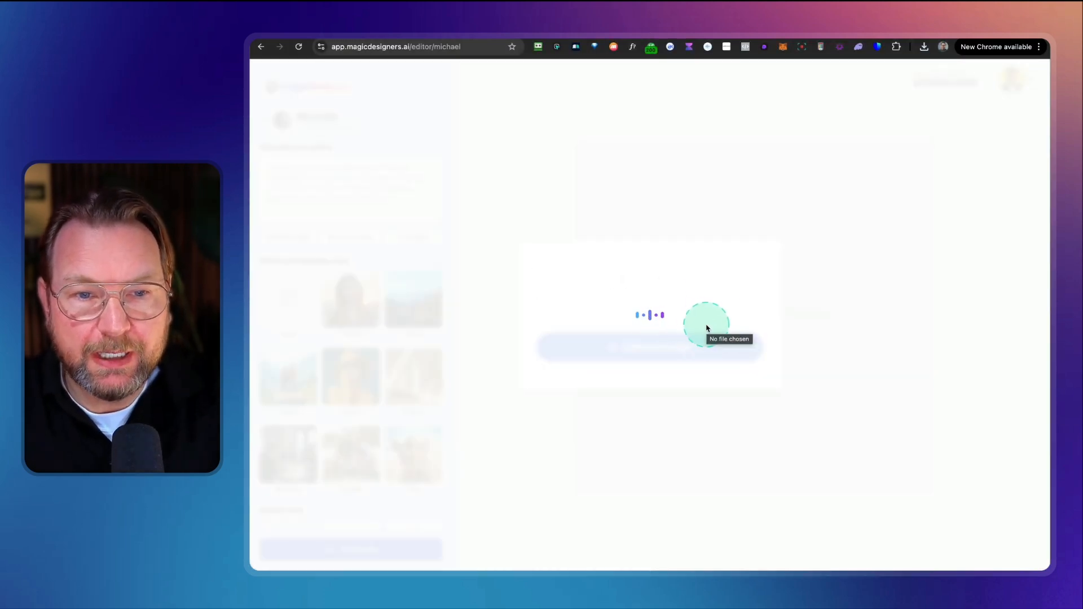
key(super+Tab)
key(super+Tab)
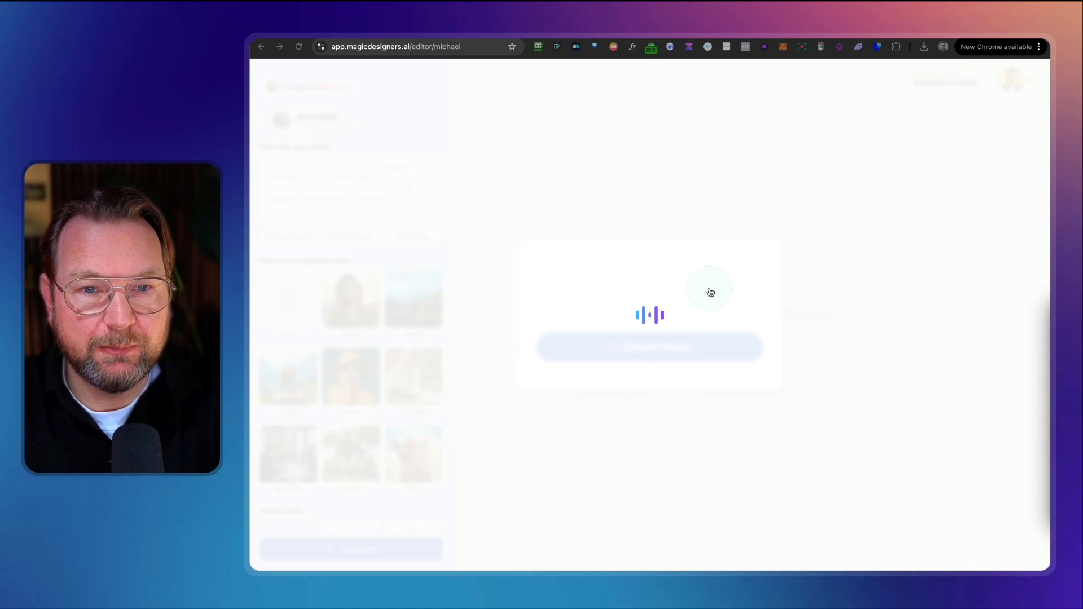
key(space)
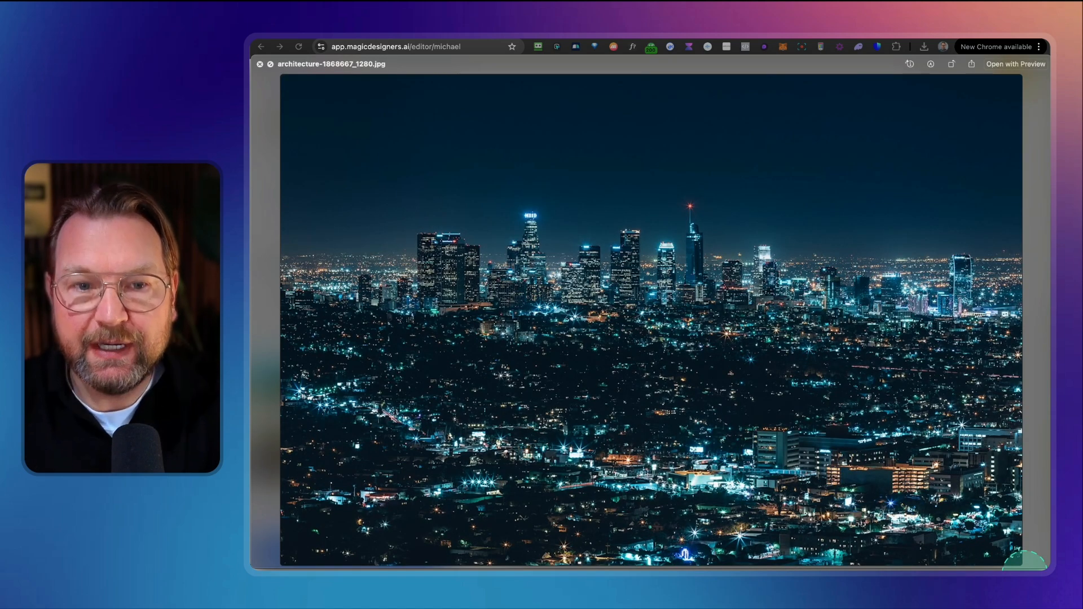
key(space)
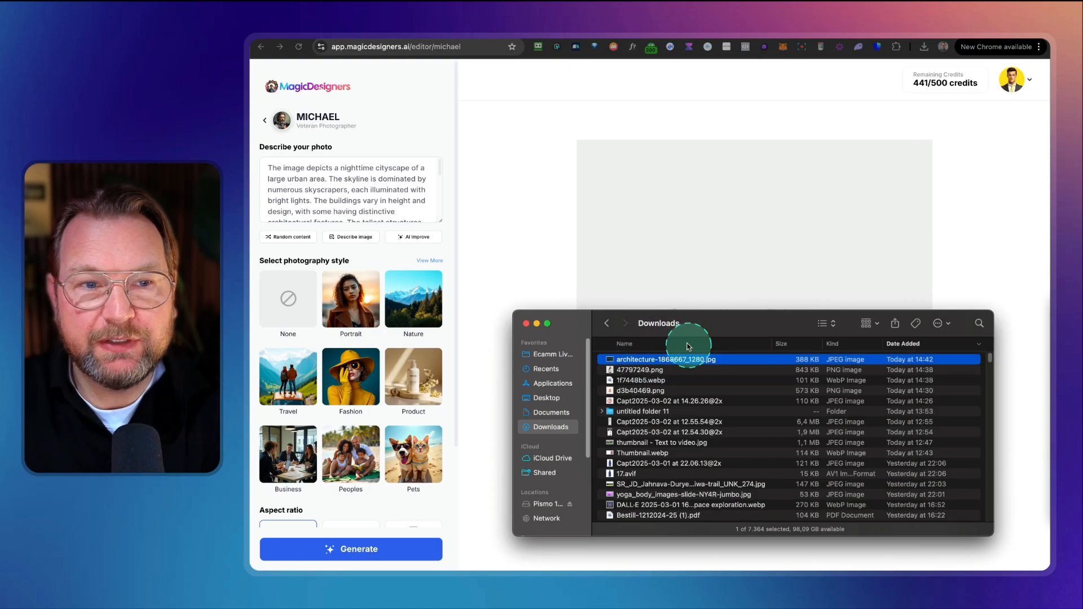
click(528, 258)
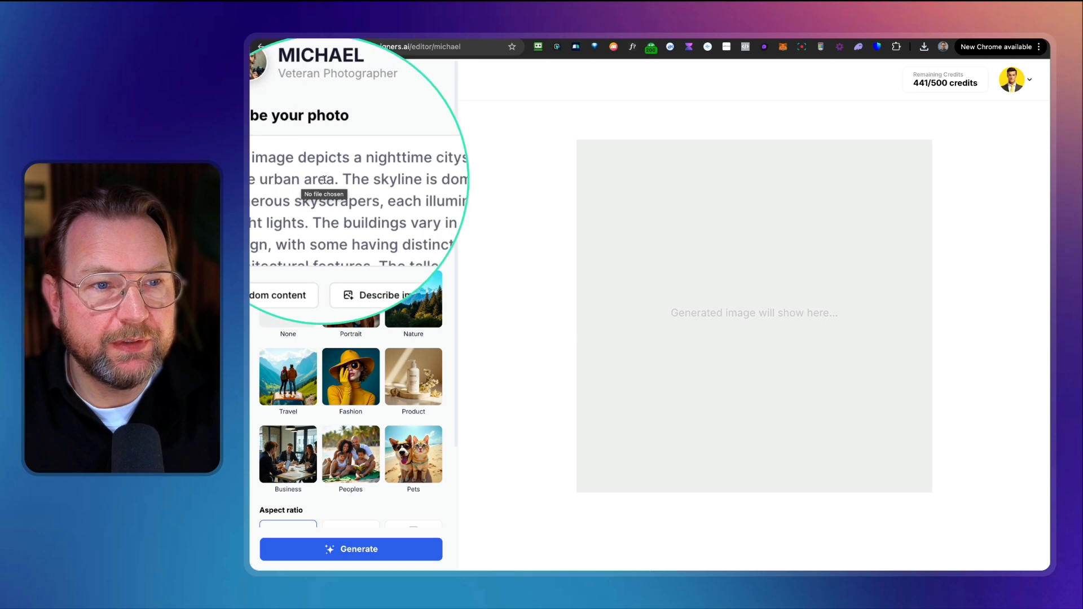
Step: Generate two 16:9 variations of the described cityscape photo
scroll(333, 193, down, 4)
scroll(338, 193, down, 2)
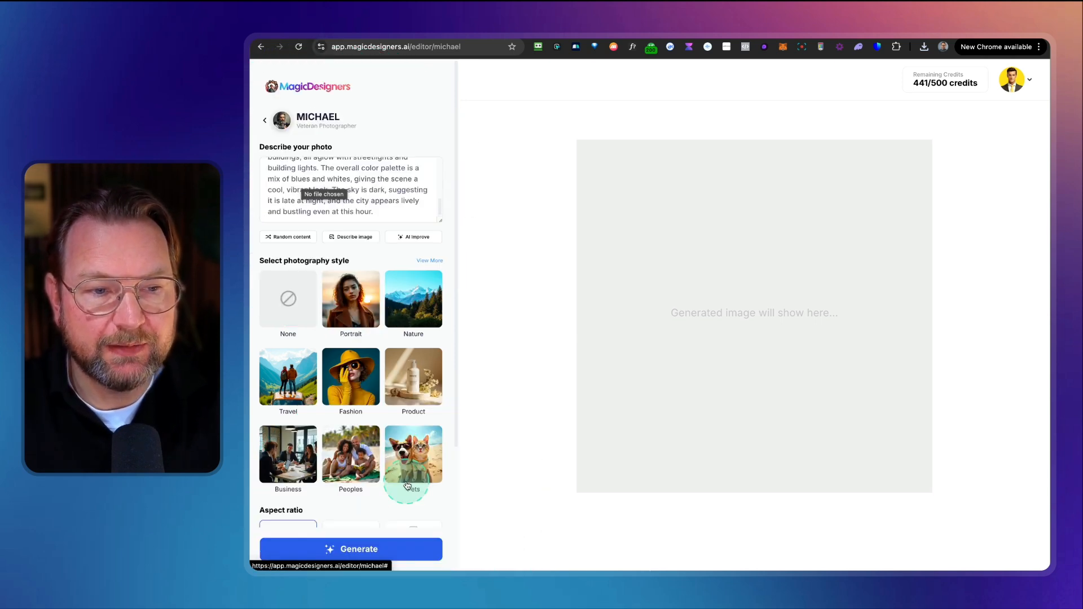
scroll(407, 485, down, 3)
scroll(406, 477, down, 1)
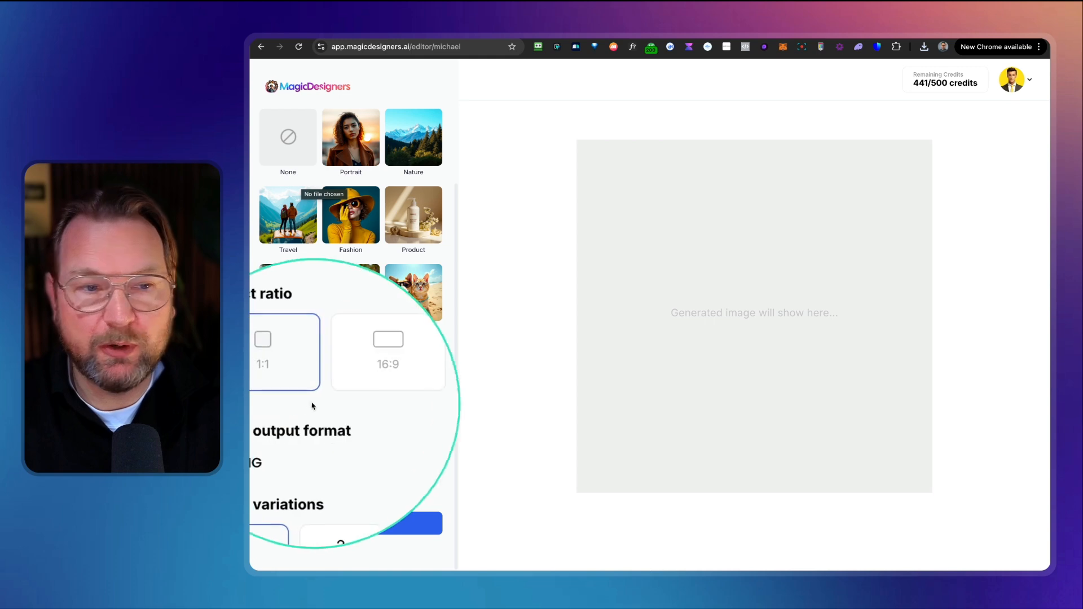
click(368, 388)
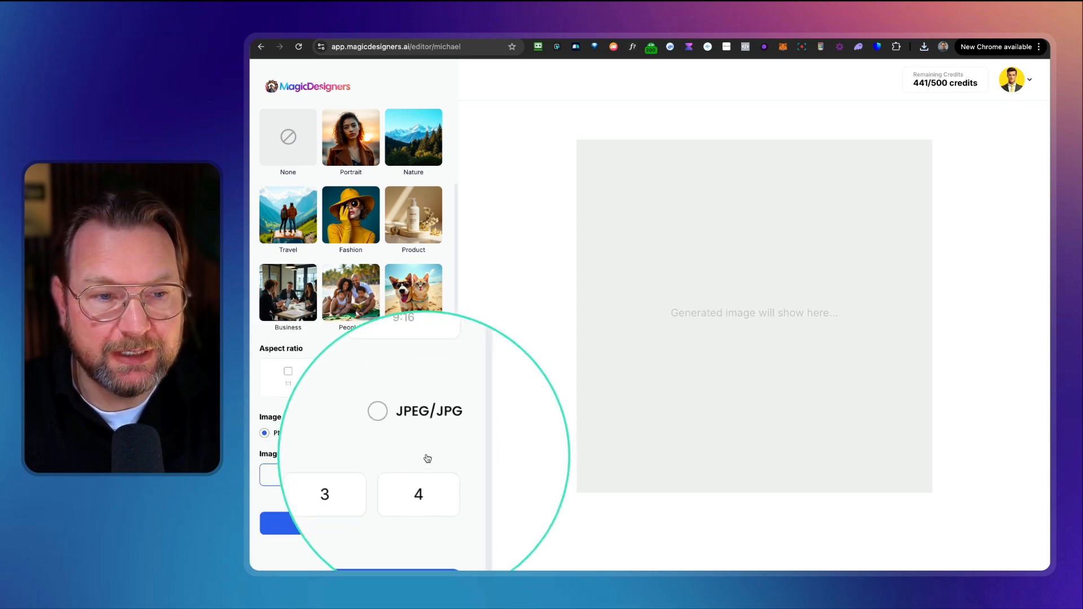
click(412, 439)
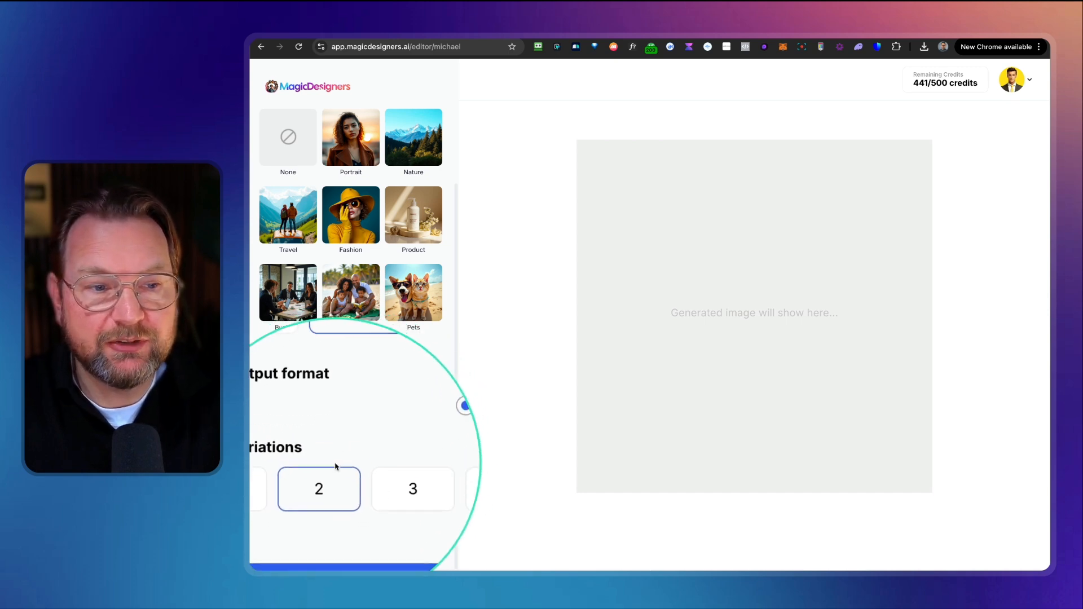
click(358, 529)
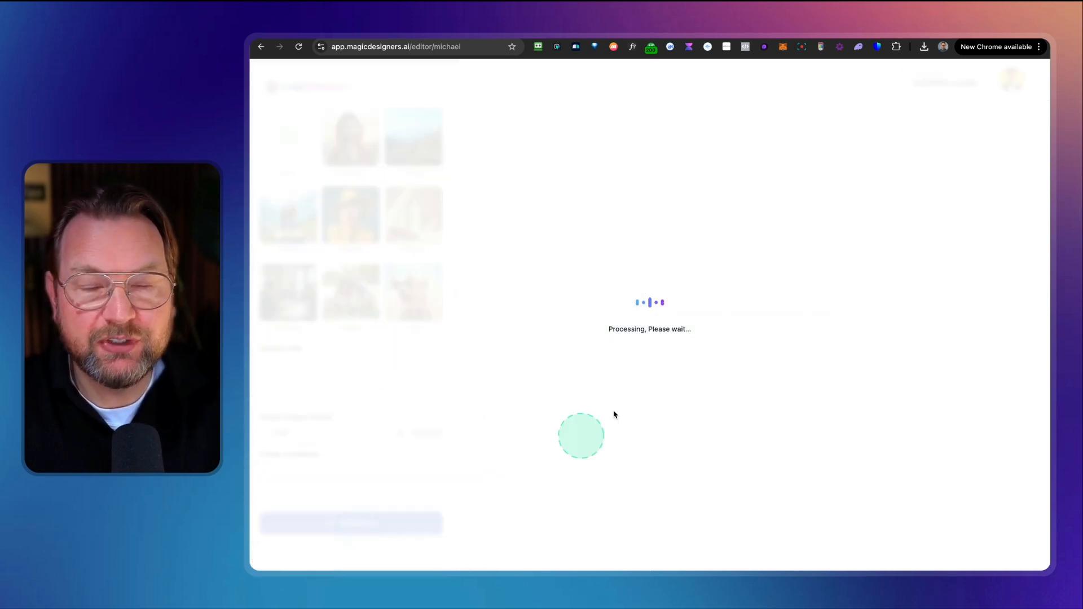
scroll(961, 377, down, 1)
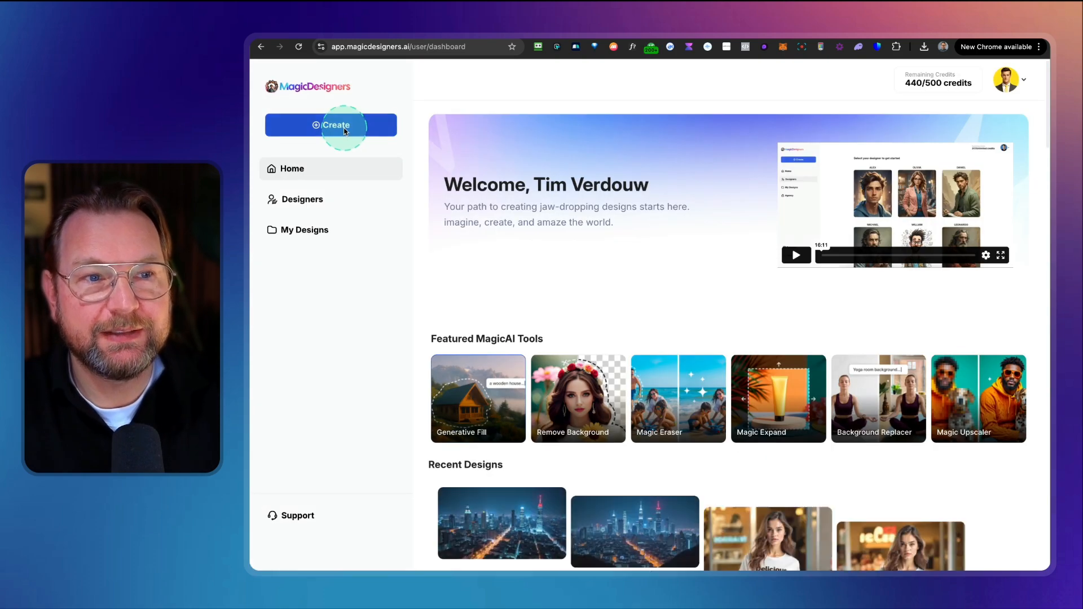
Step: Start a new design with Maya, the Abstract Design Artist, and generate an image from "Design a office background blurred"
click(344, 129)
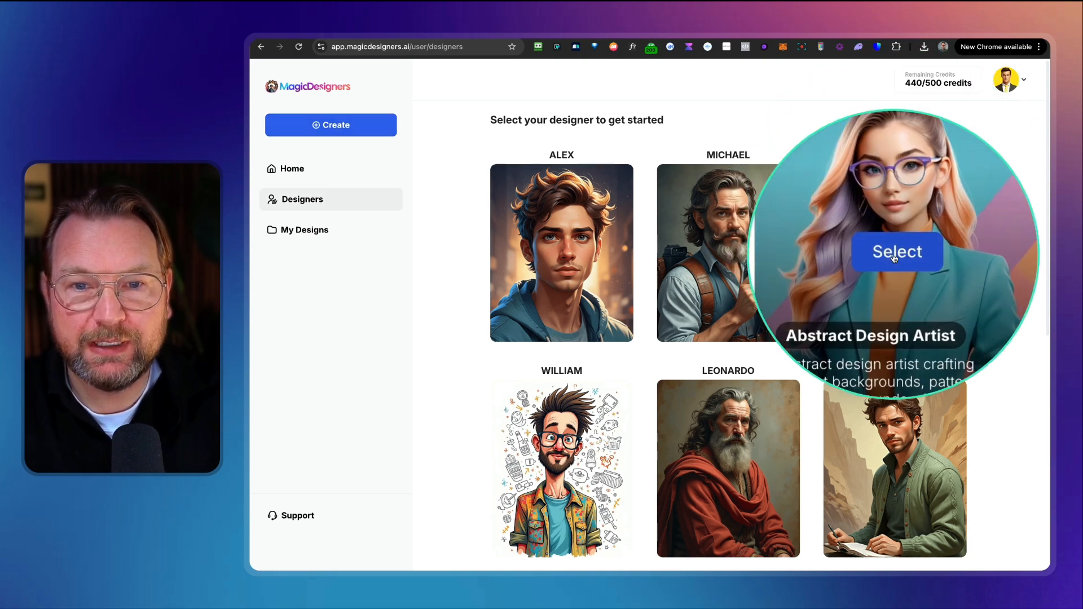
click(863, 257)
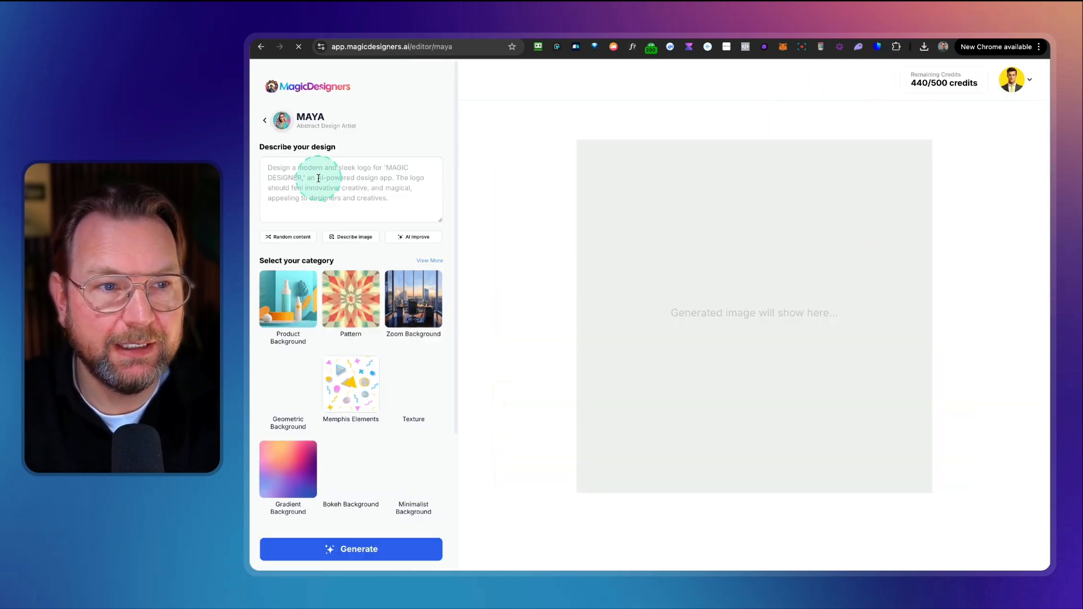
click(344, 195)
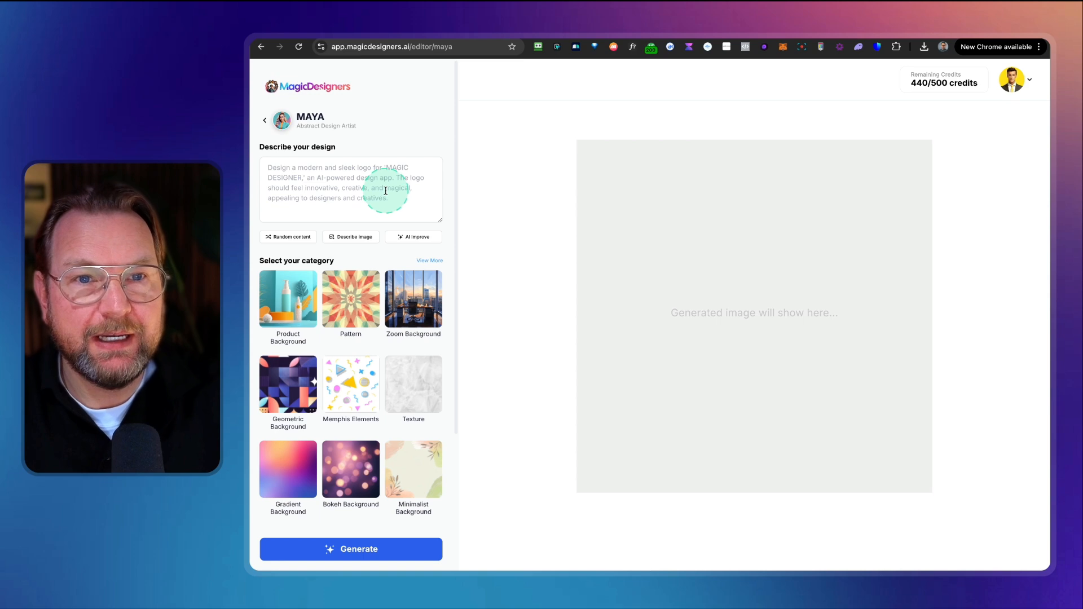
text(Design a Zoom office background)
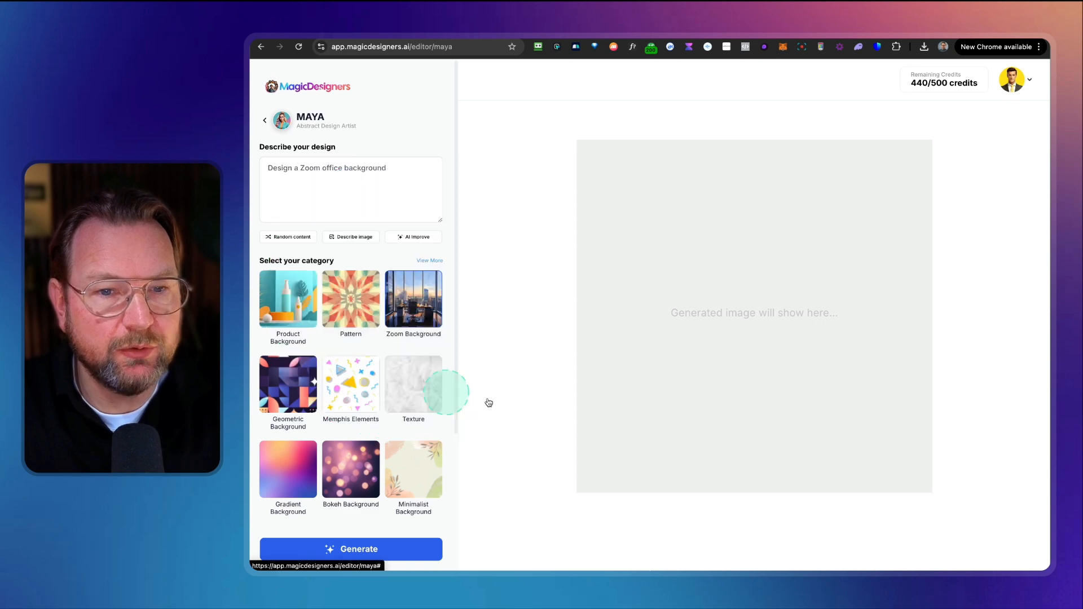
click(373, 550)
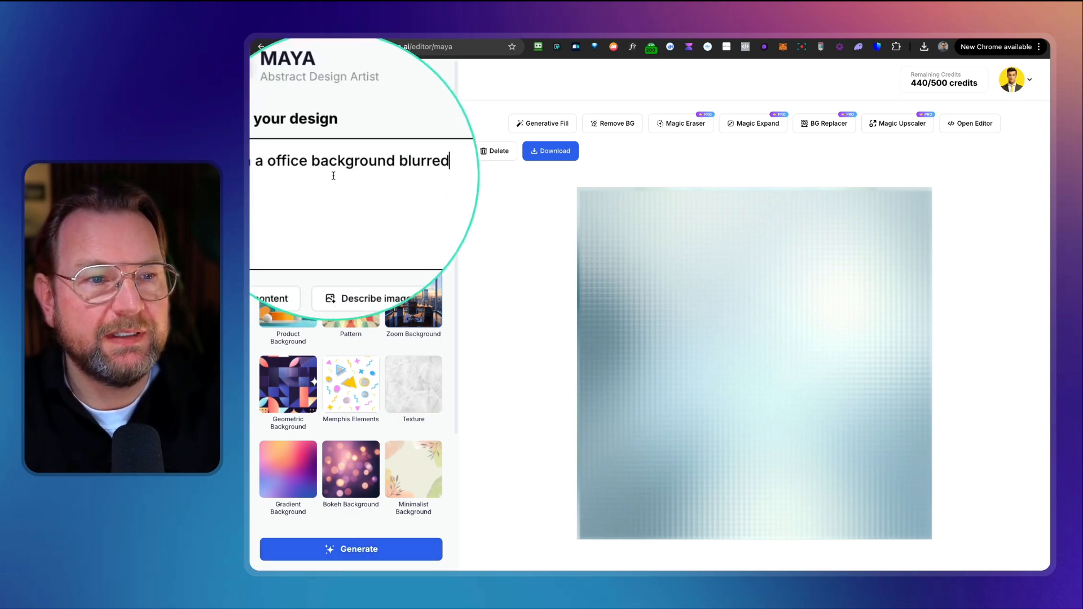
Step: Generate the blurred office background again in 16:9
scroll(390, 360, down, 1)
scroll(389, 361, down, 3)
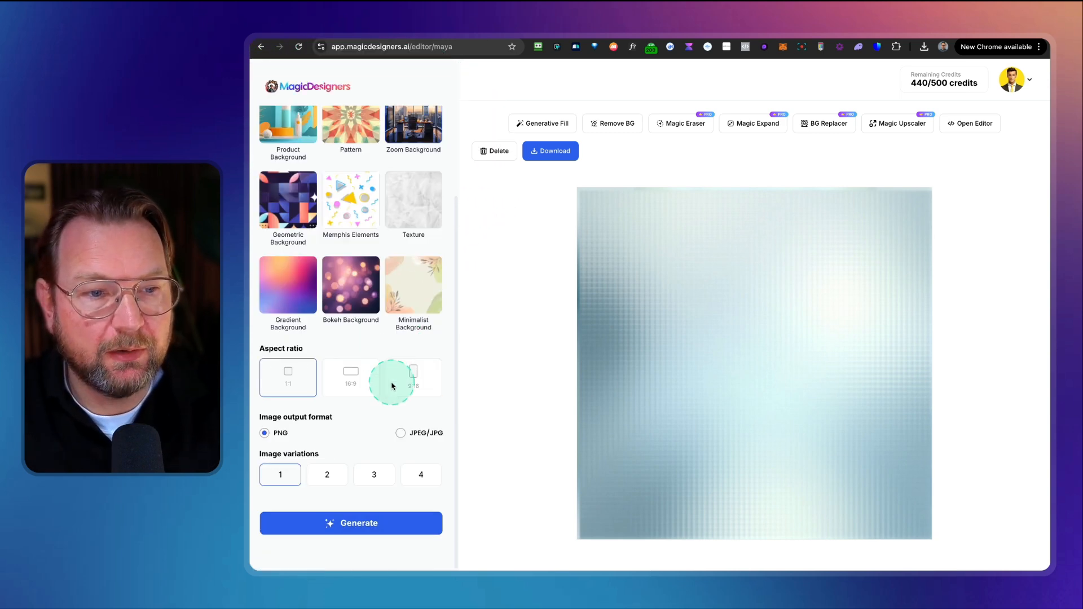
click(359, 521)
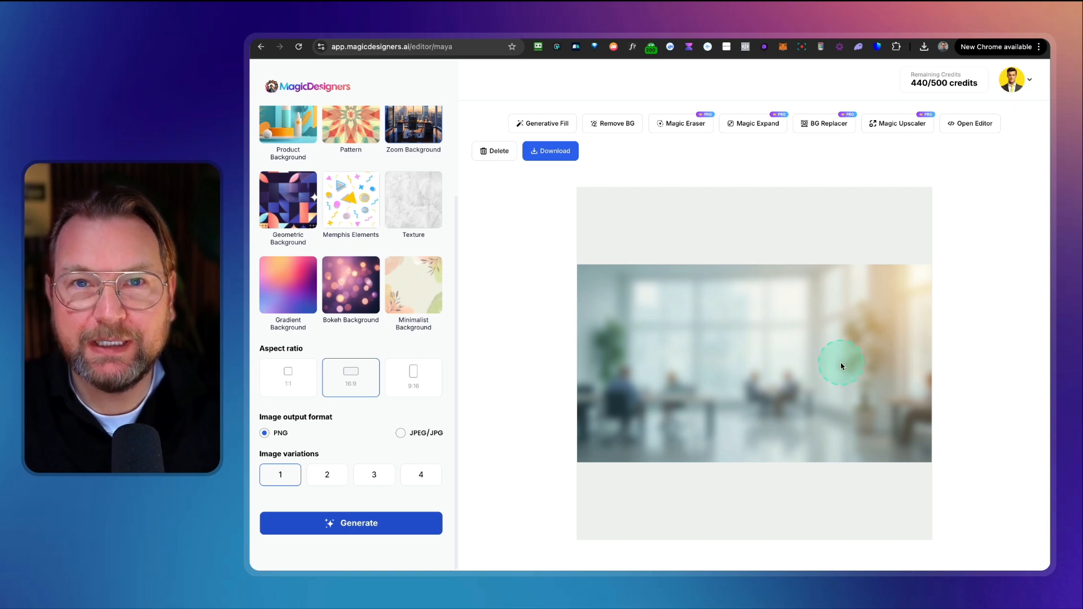
Step: Generate a Zoom Background image described as "Design a living room background"
scroll(378, 232, up, 4)
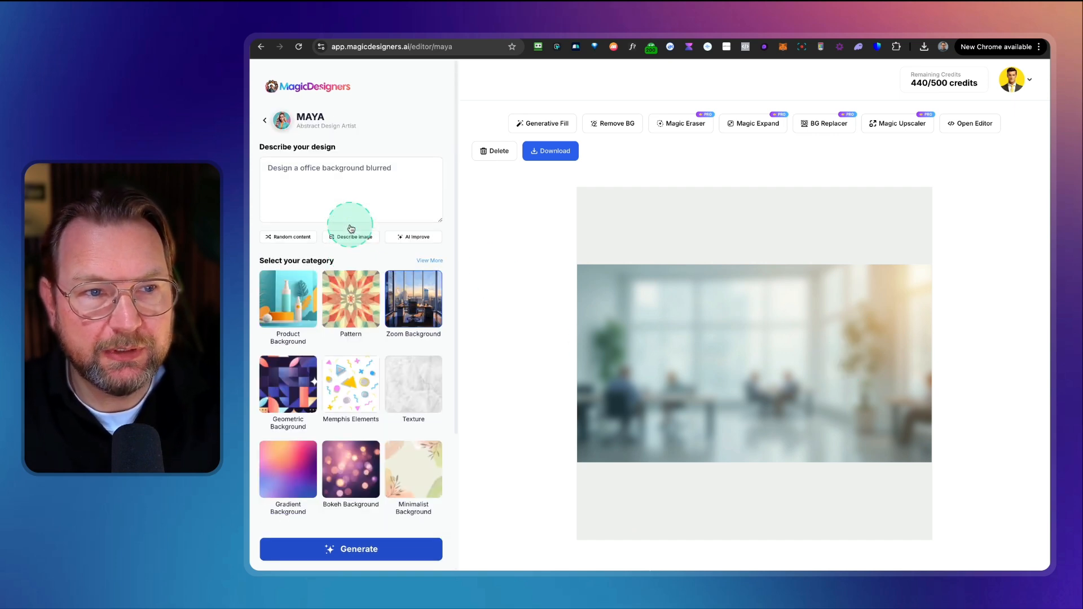
double_click(313, 170)
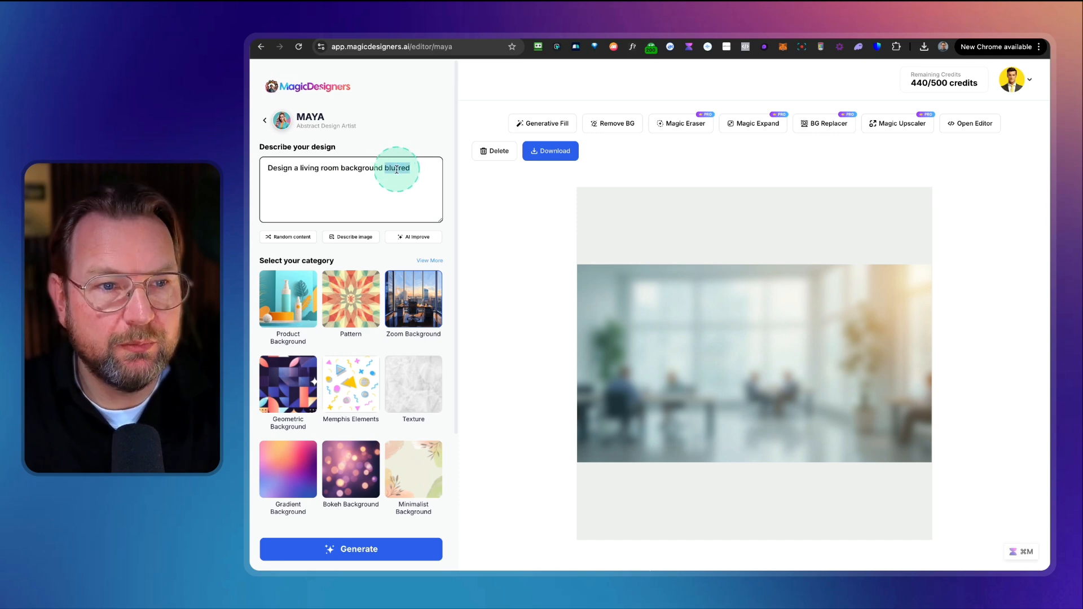
scroll(398, 254, down, 5)
scroll(401, 339, up, 3)
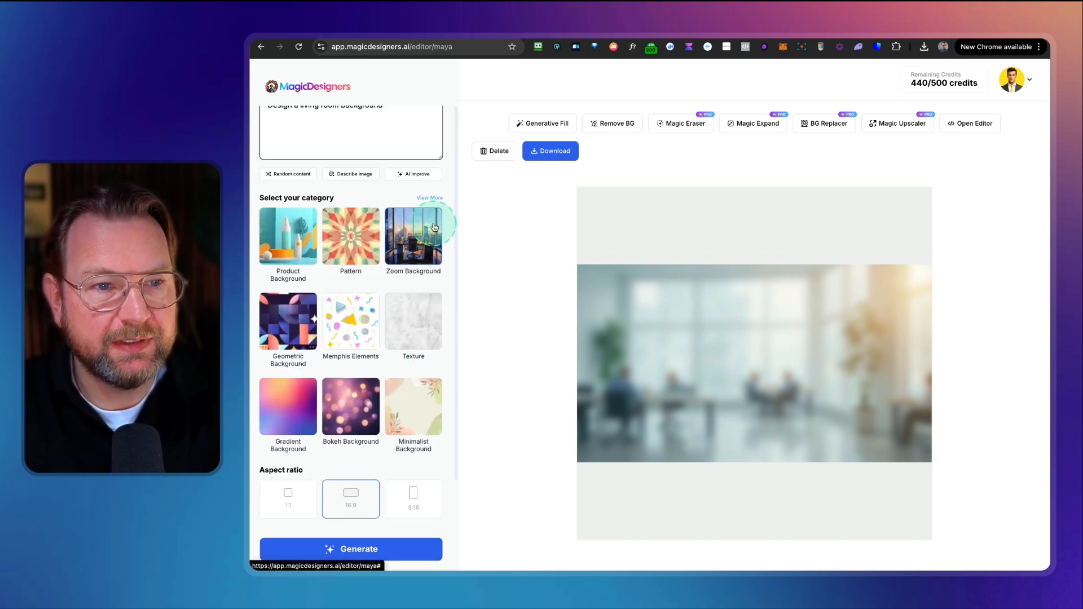
click(418, 230)
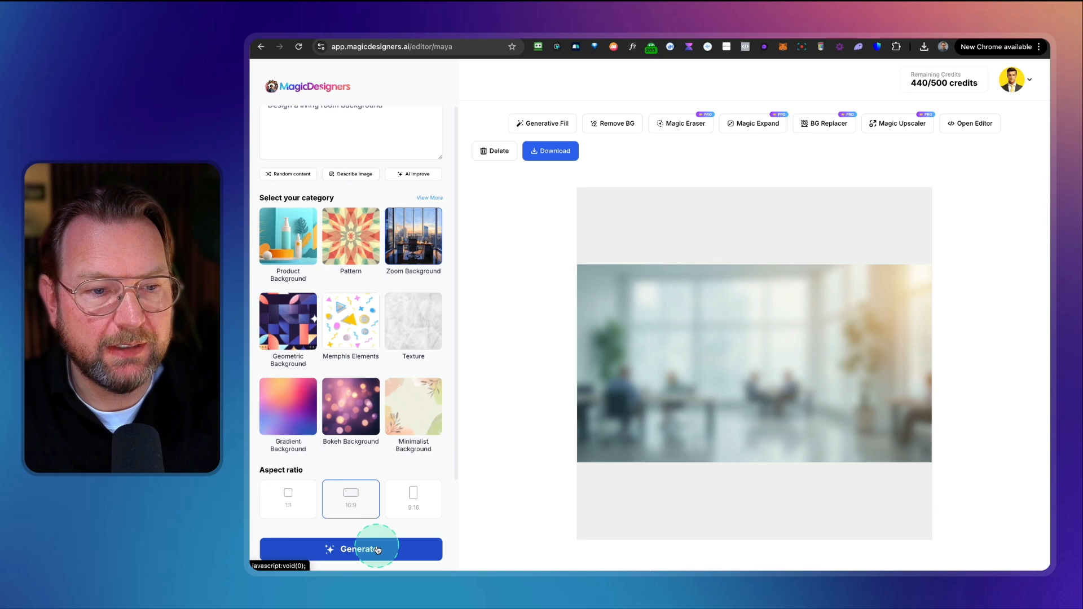
click(395, 546)
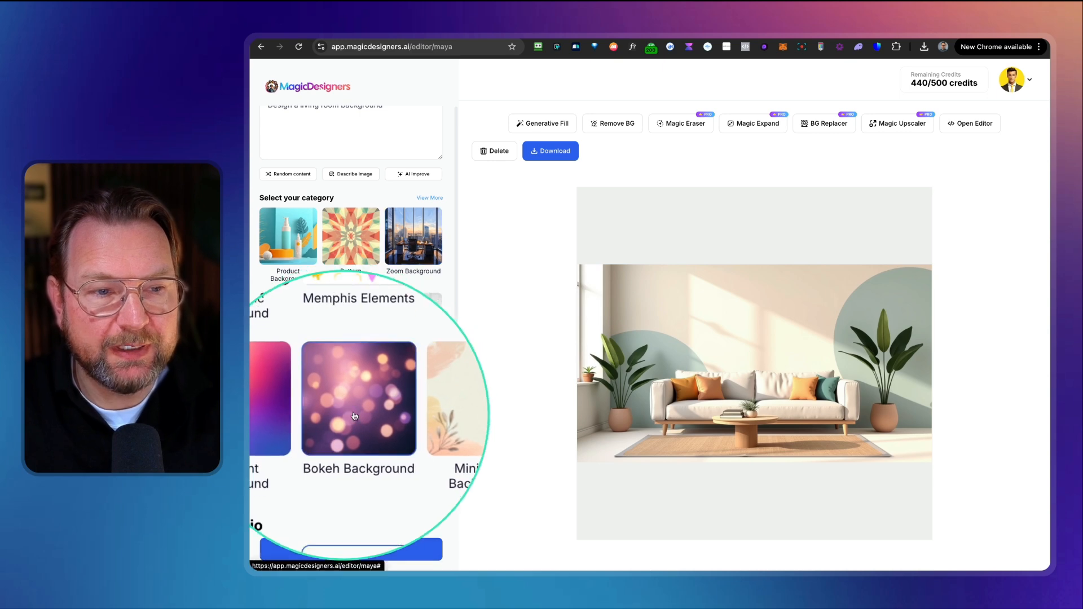
Step: Regenerate the living room background using the Bokeh Background category
click(366, 552)
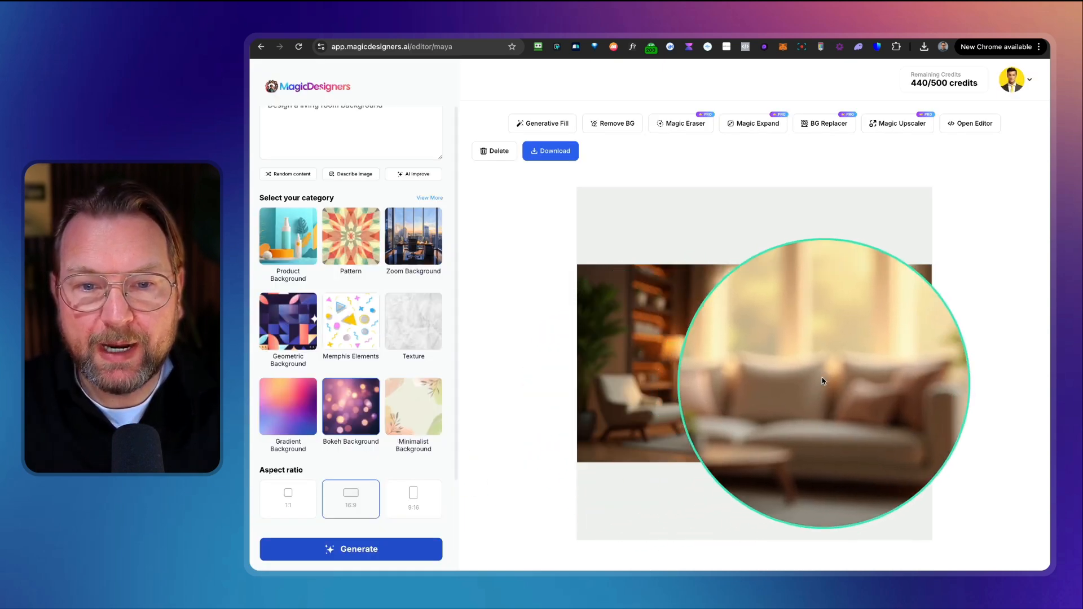
scroll(323, 396, down, 3)
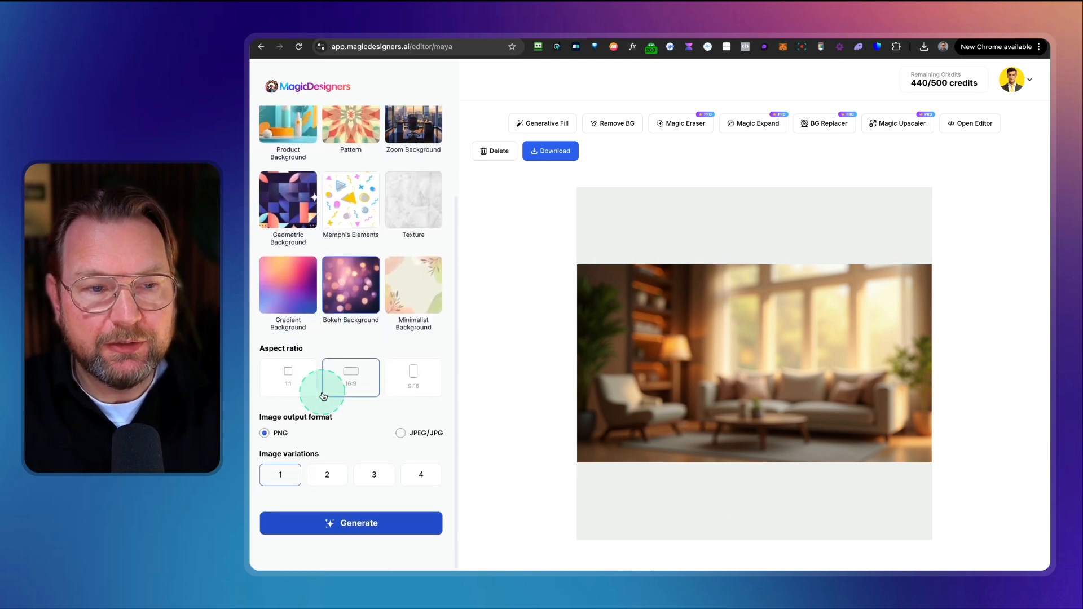
scroll(311, 185, up, 3)
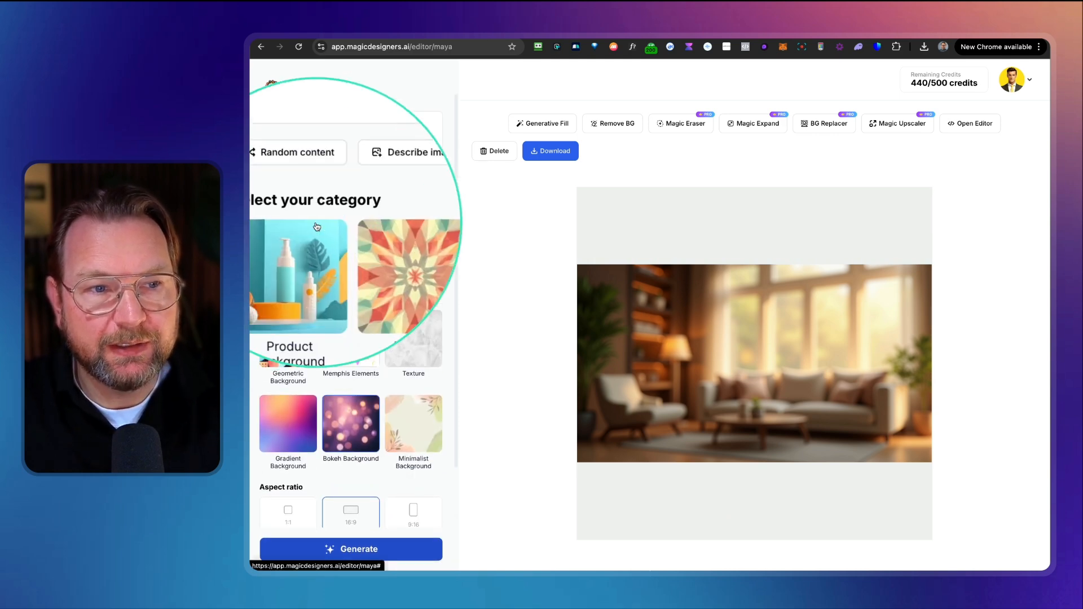
Step: Show more categories and generate the living room background in the Neon Lights category
click(429, 215)
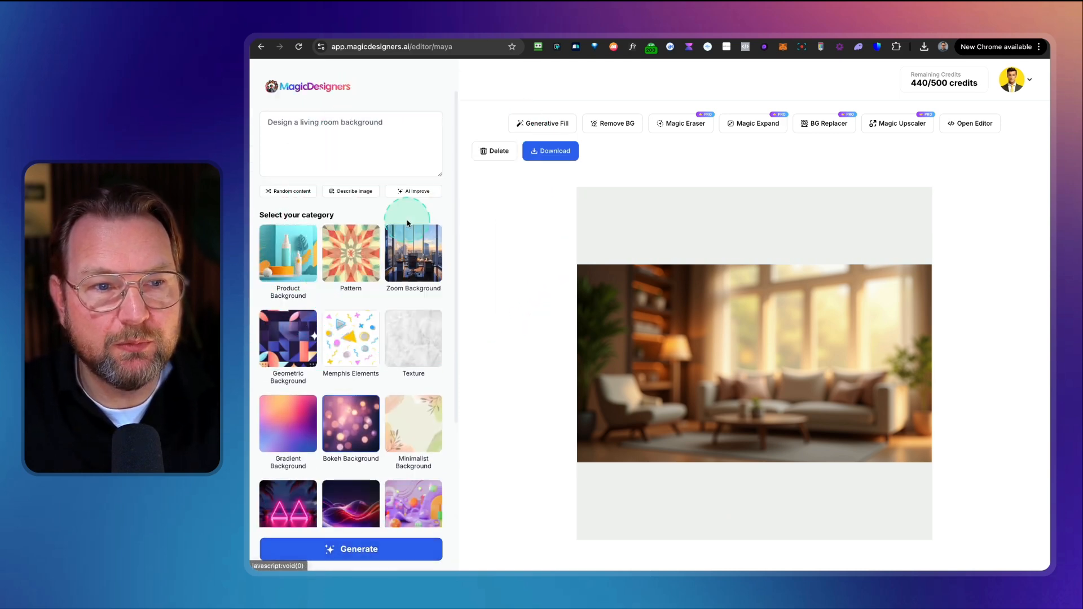
scroll(346, 310, down, 1)
scroll(345, 310, down, 4)
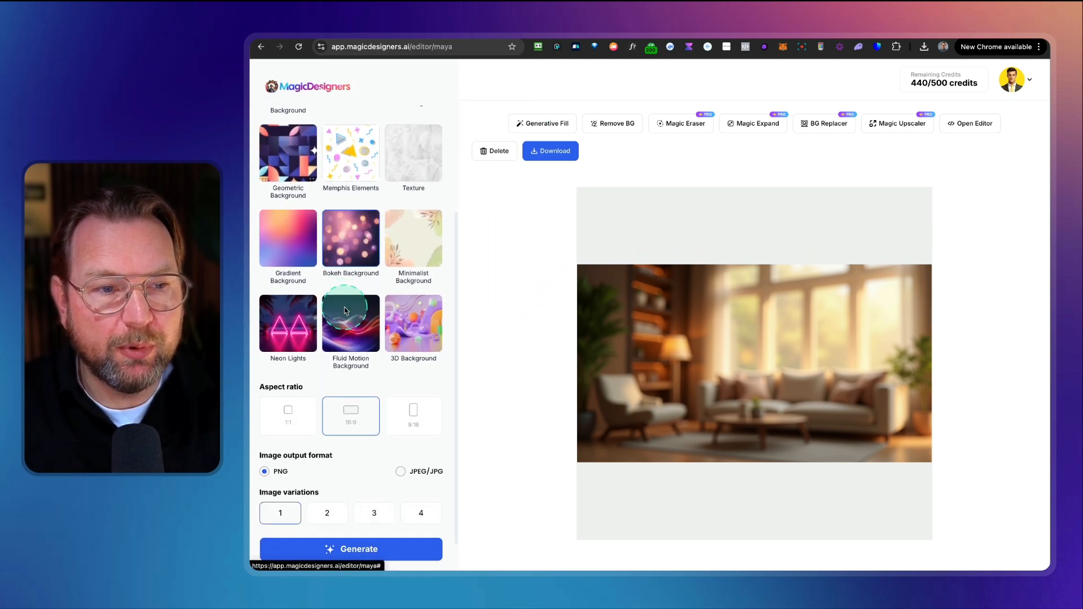
click(287, 312)
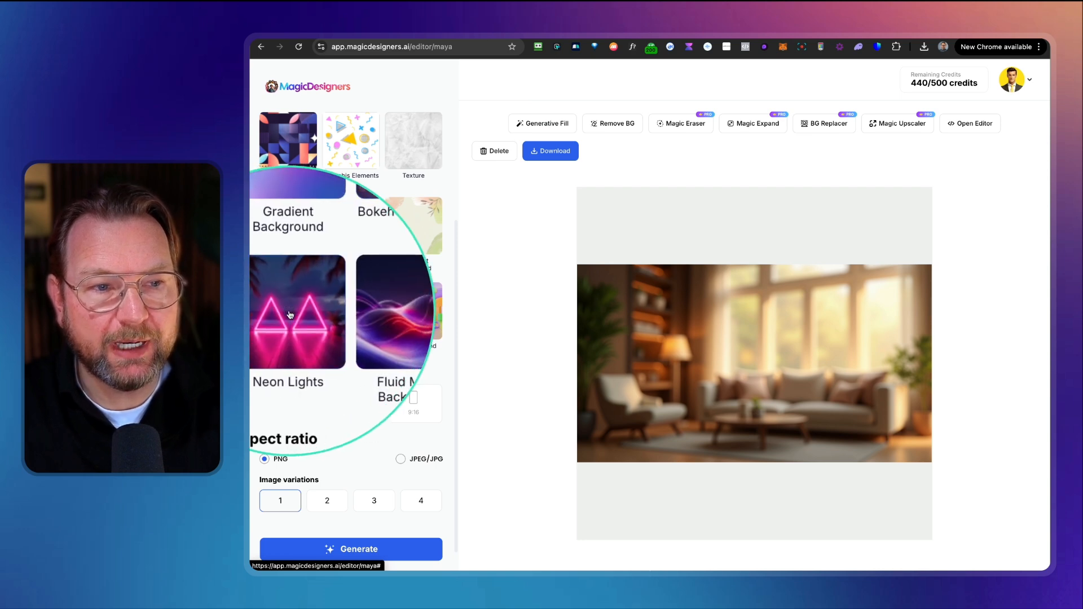
click(408, 556)
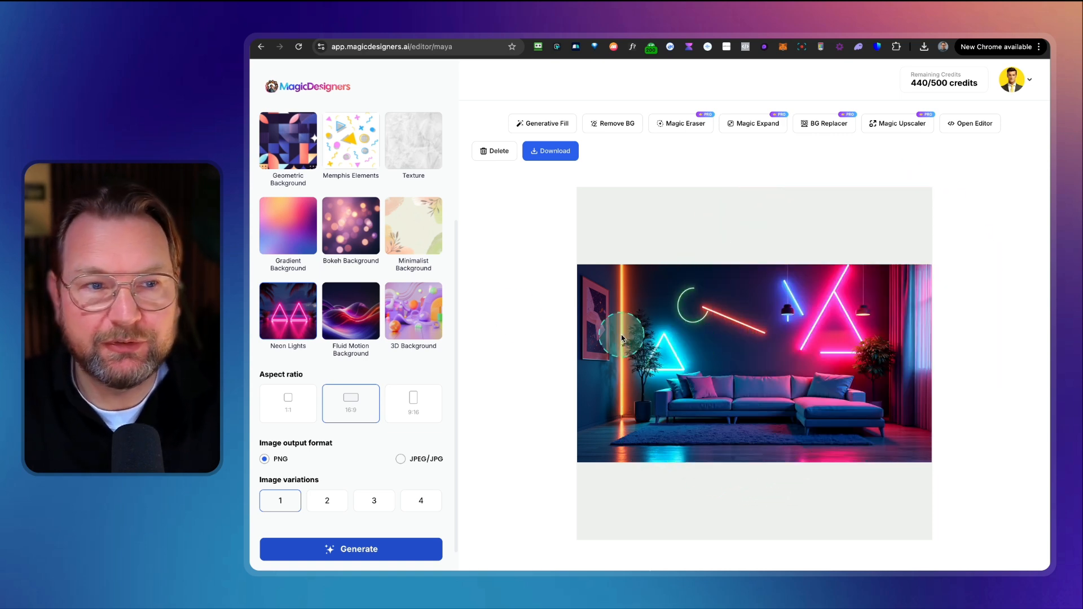
Step: Go back to the designers list and open William, the Doodle Expert
scroll(396, 299, up, 2)
scroll(359, 210, up, 3)
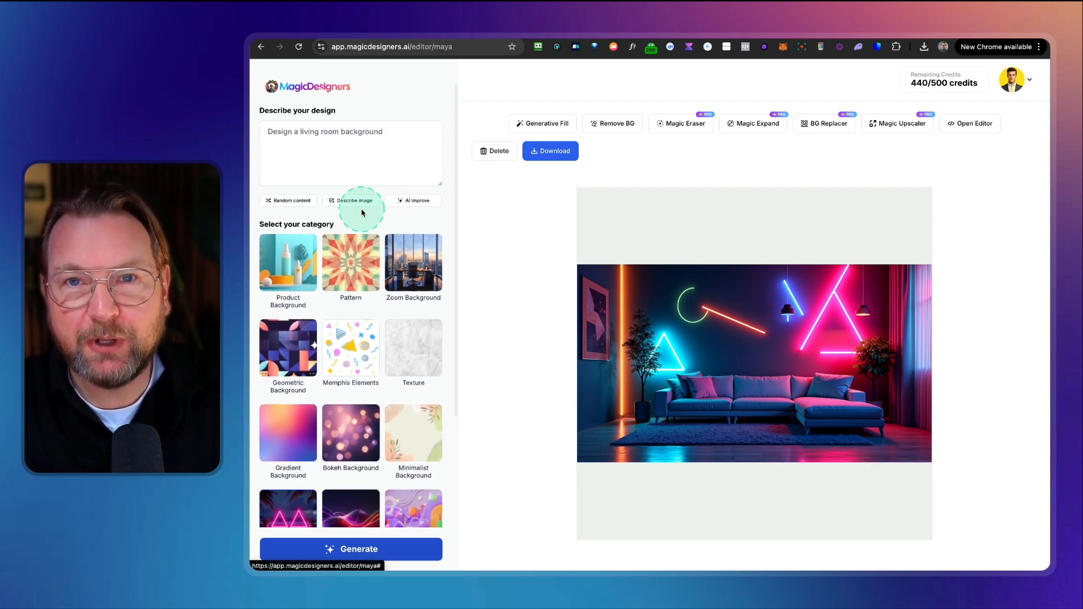
click(263, 122)
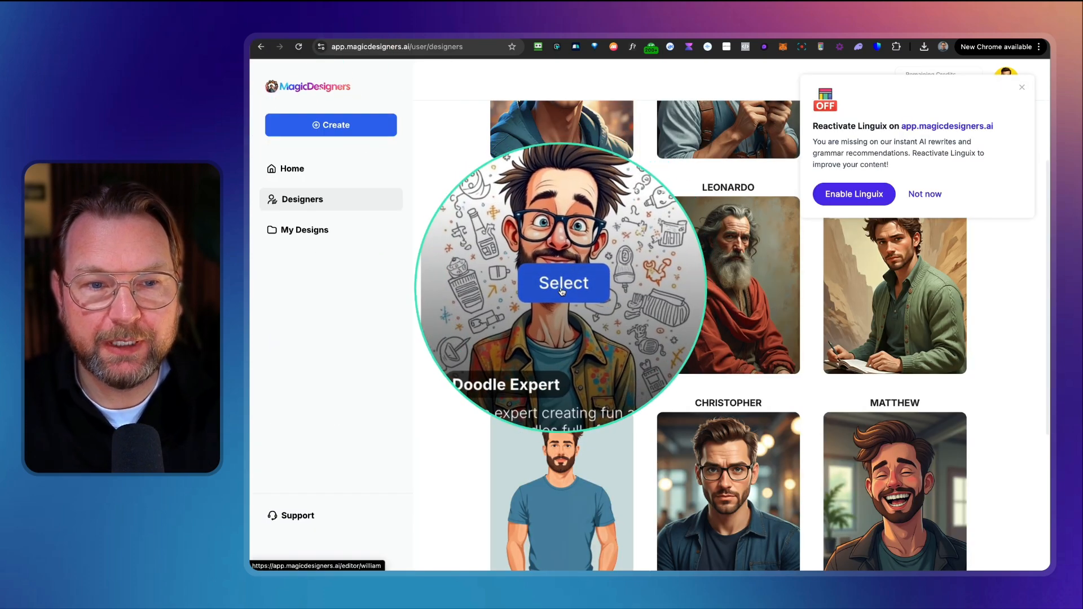
click(562, 291)
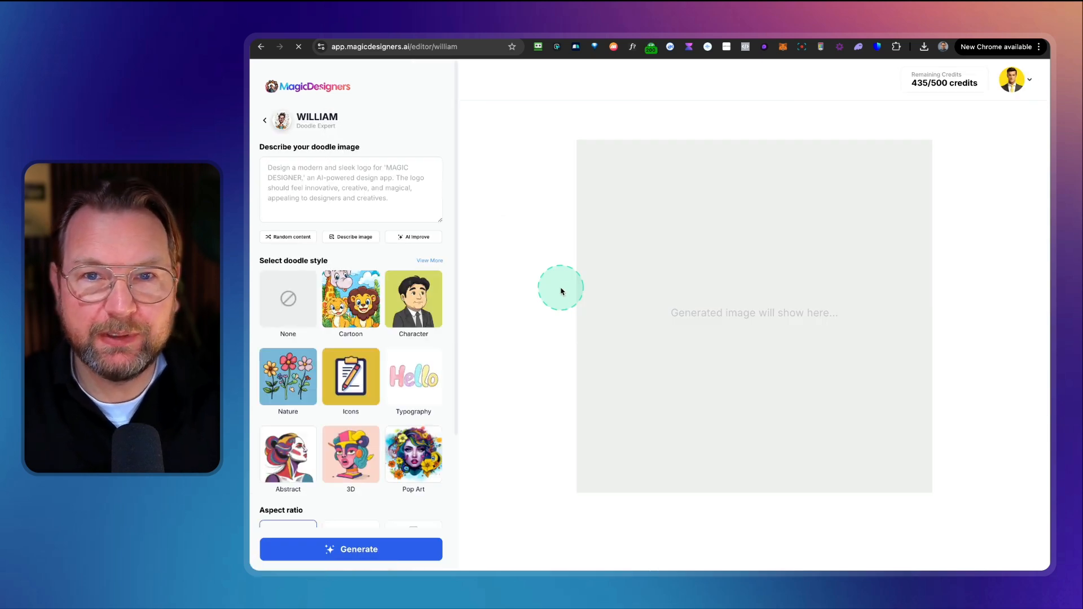
Step: Pick the Pop Art doodle style, fill the description with random content, and generate the doodle
scroll(345, 345, down, 3)
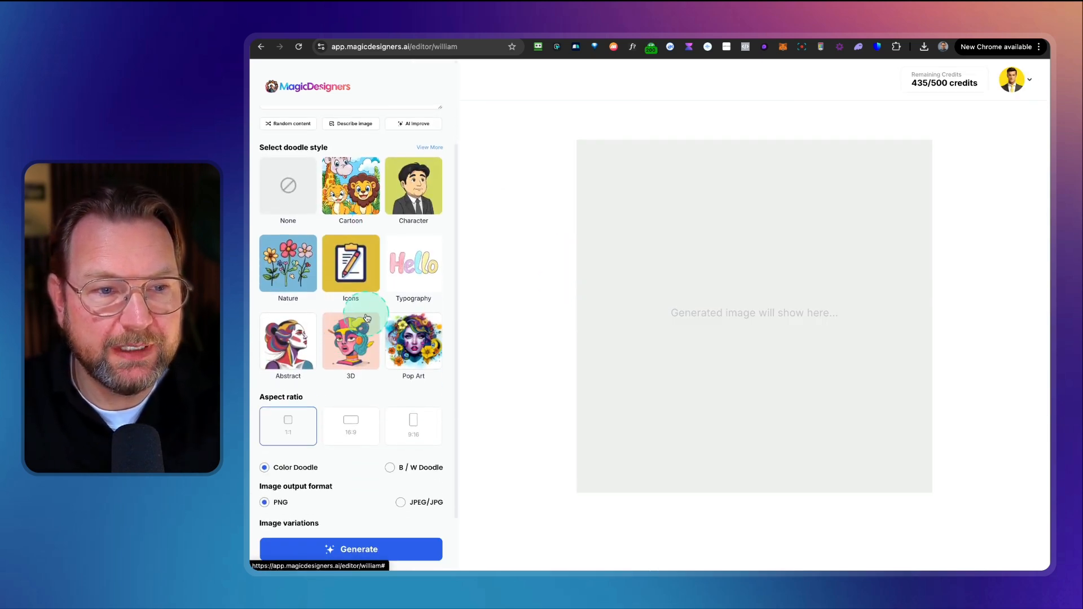
click(406, 342)
scroll(406, 342, up, 3)
click(290, 237)
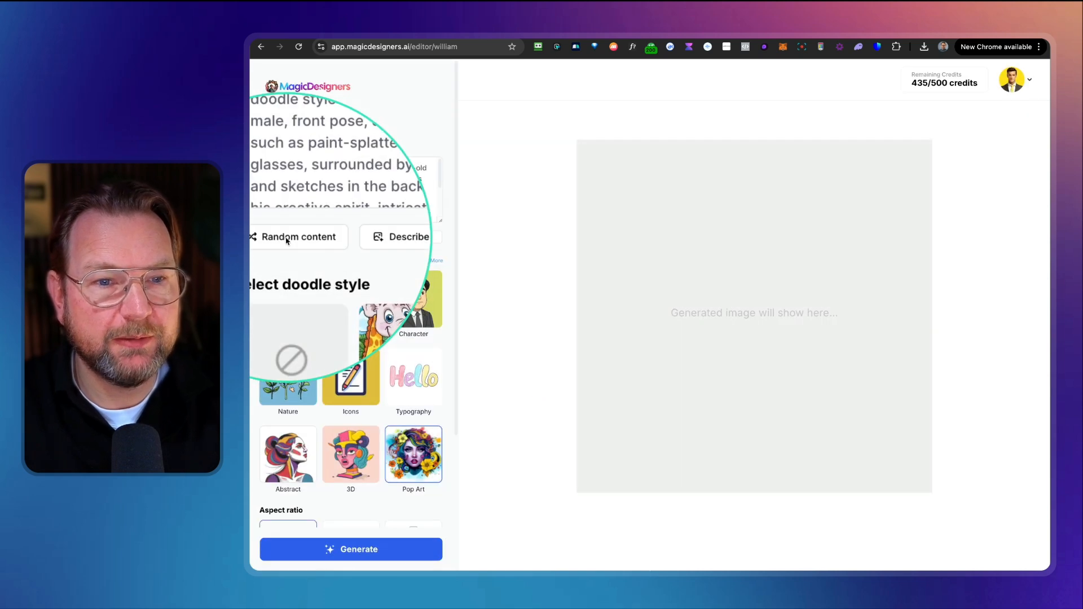
click(351, 550)
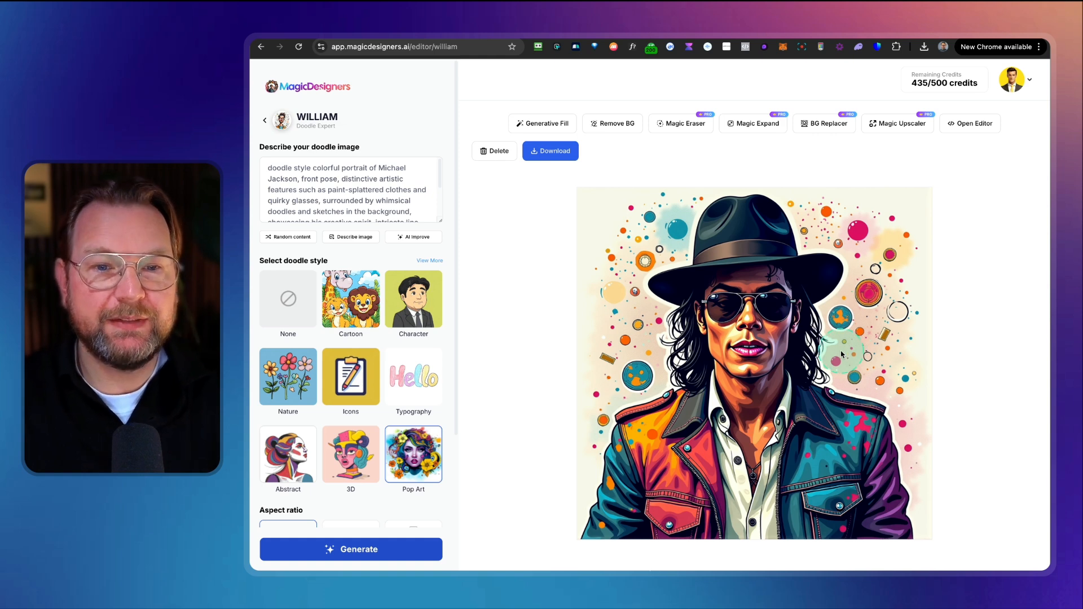
Step: Switch to no doodle style, load new random content about cute animals, and generate the doodle
scroll(411, 331, down, 1)
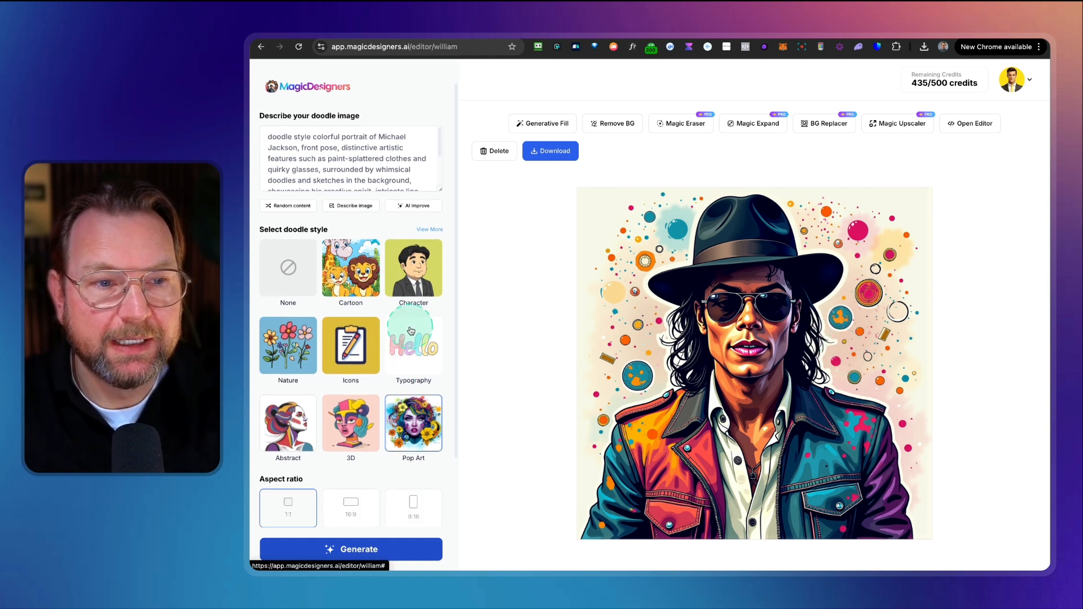
click(303, 288)
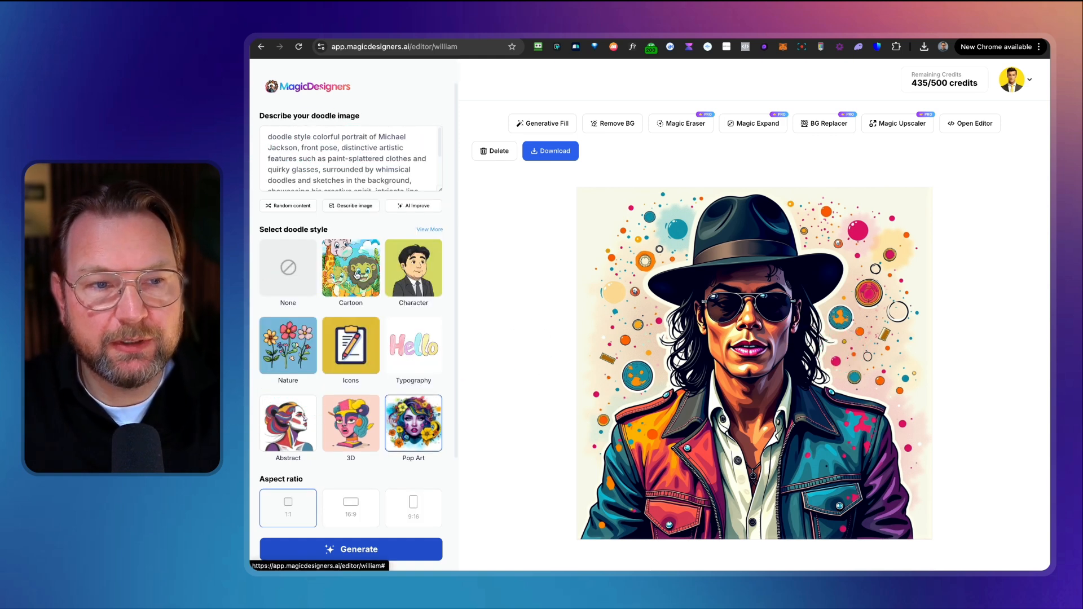
click(291, 206)
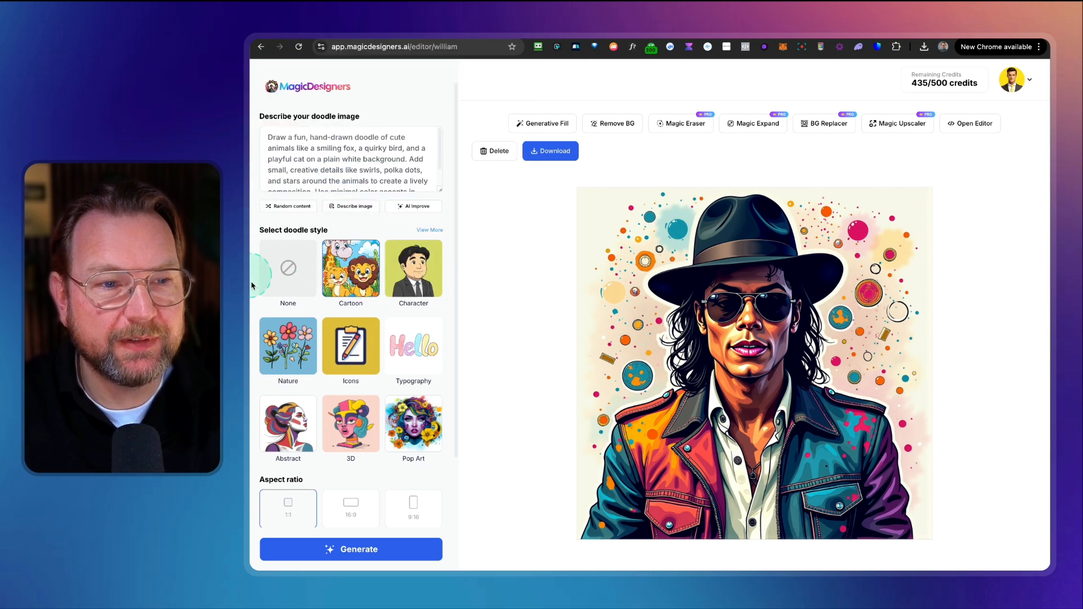
click(374, 550)
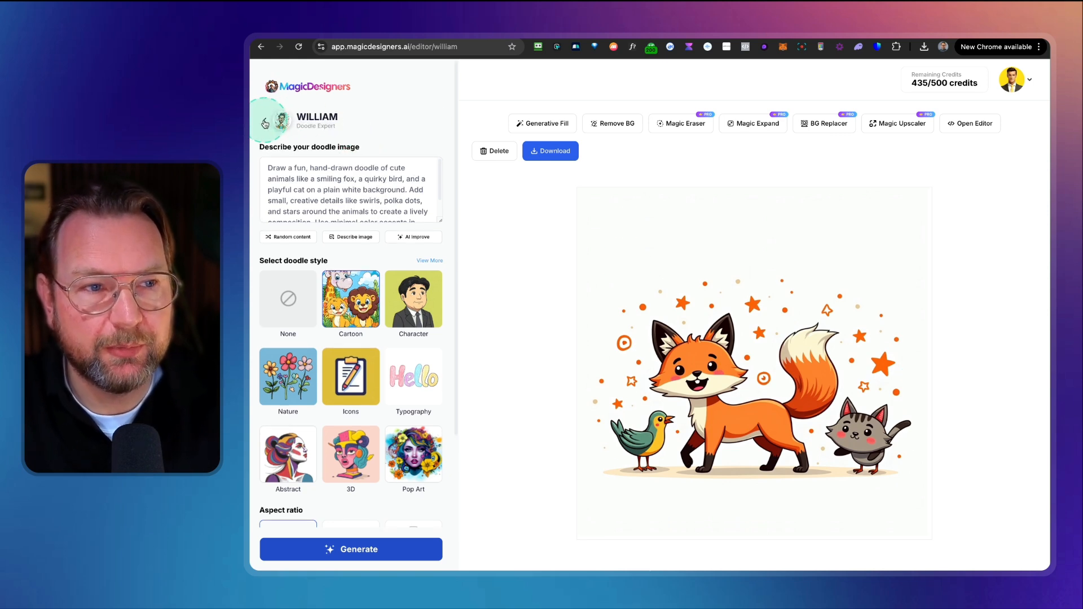
Step: Return to the designers list and open Leonardo, the Sketch Artist
click(265, 124)
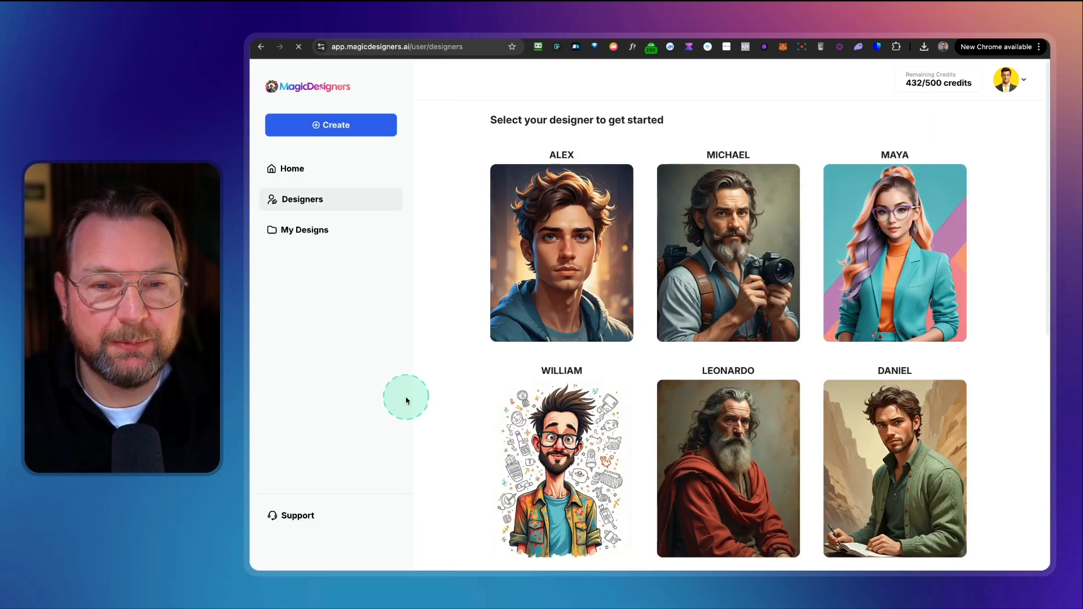
scroll(727, 366, down, 3)
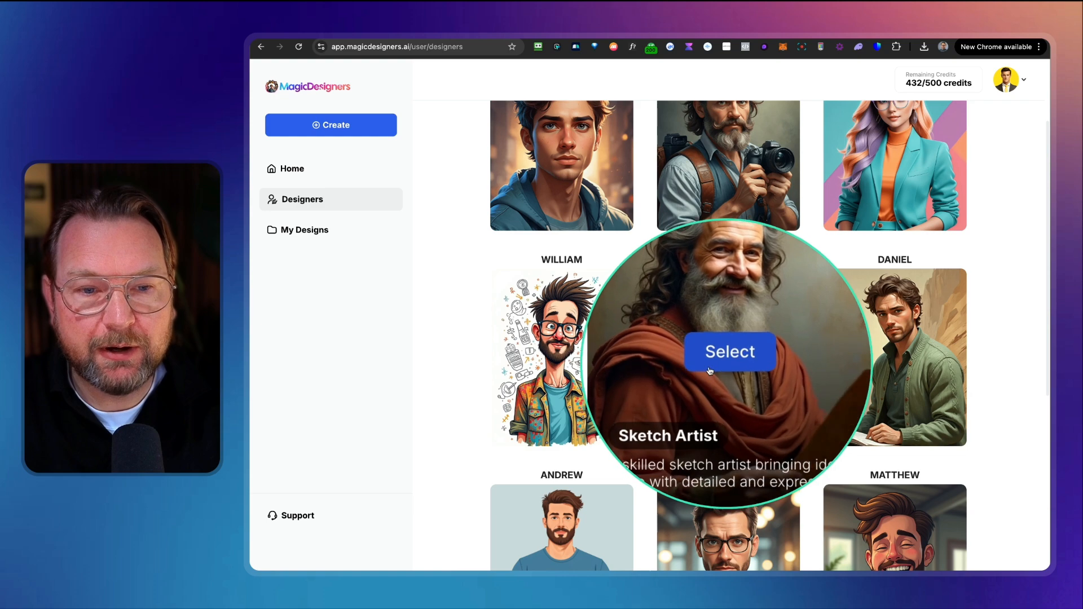
click(710, 359)
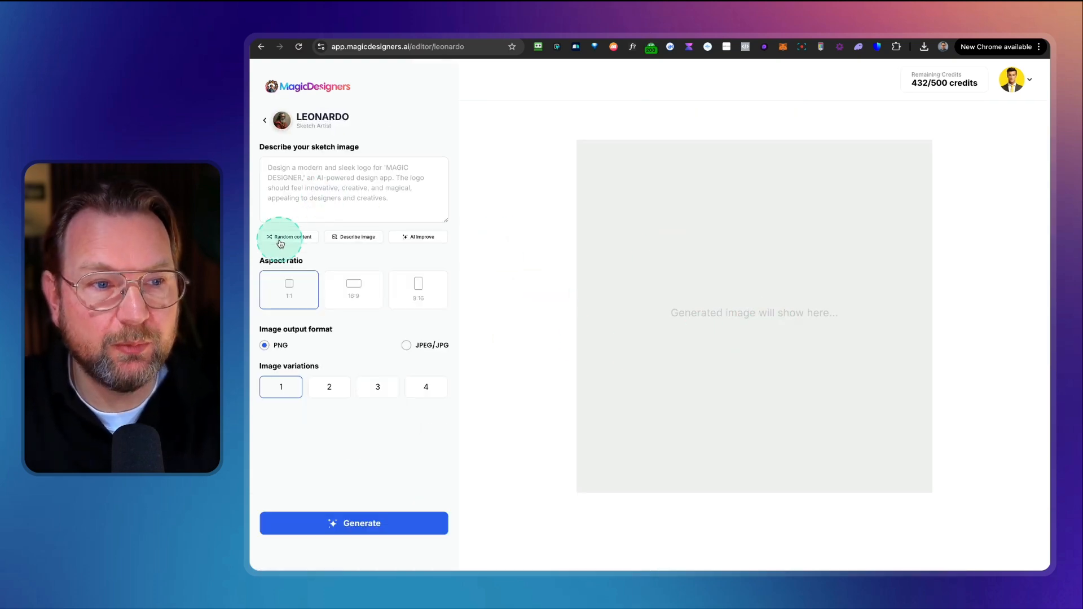
Step: Paste a Ronaldo goal-celebration prompt, refine it with AI Improve, and generate the sketch twice
click(315, 212)
text(A doodle picture of Ronaldo celebrating a winning goal)
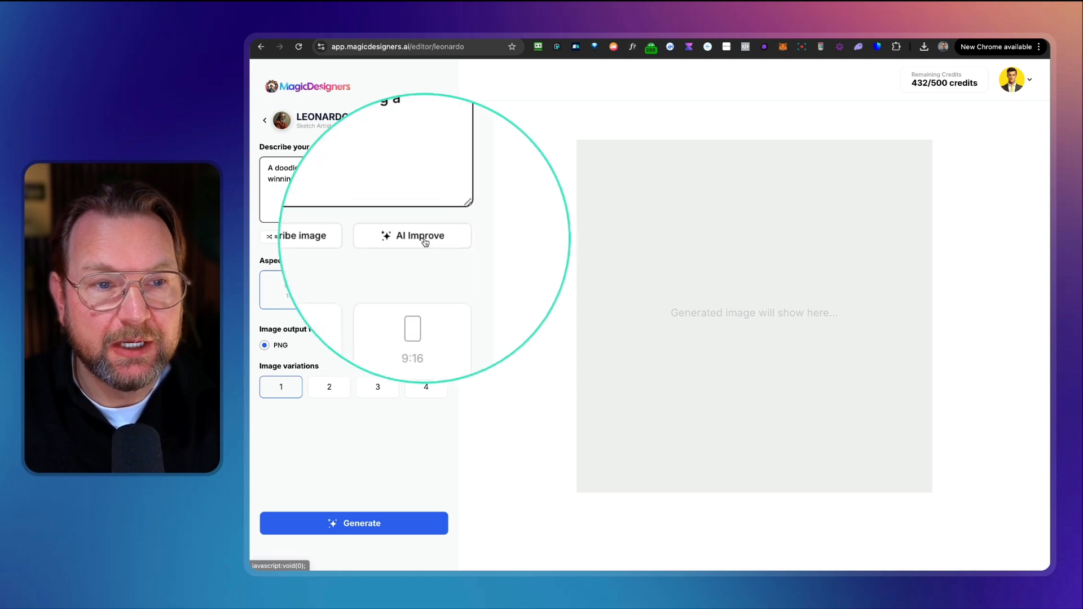
click(424, 241)
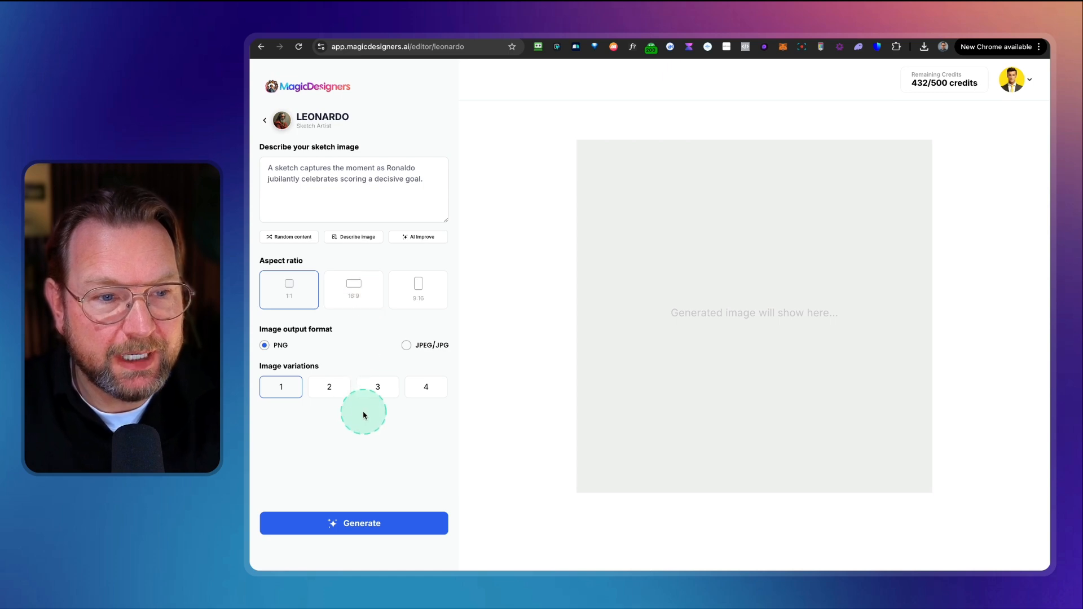
click(361, 523)
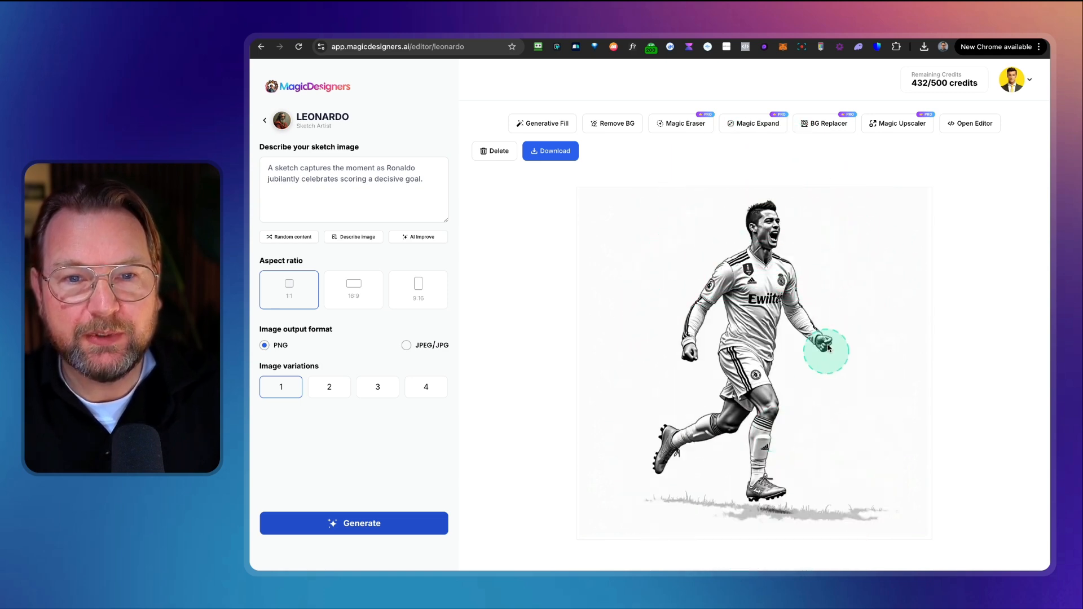
click(347, 520)
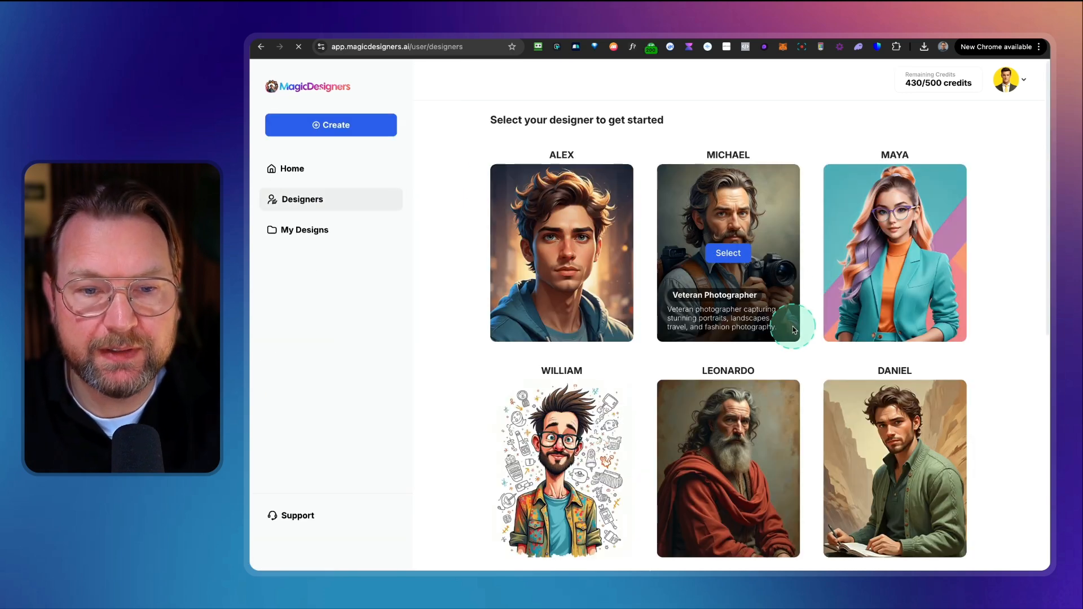
Step: Return to the designers list and open Daniel, the Quote Maker
scroll(793, 330, down, 2)
scroll(794, 330, down, 1)
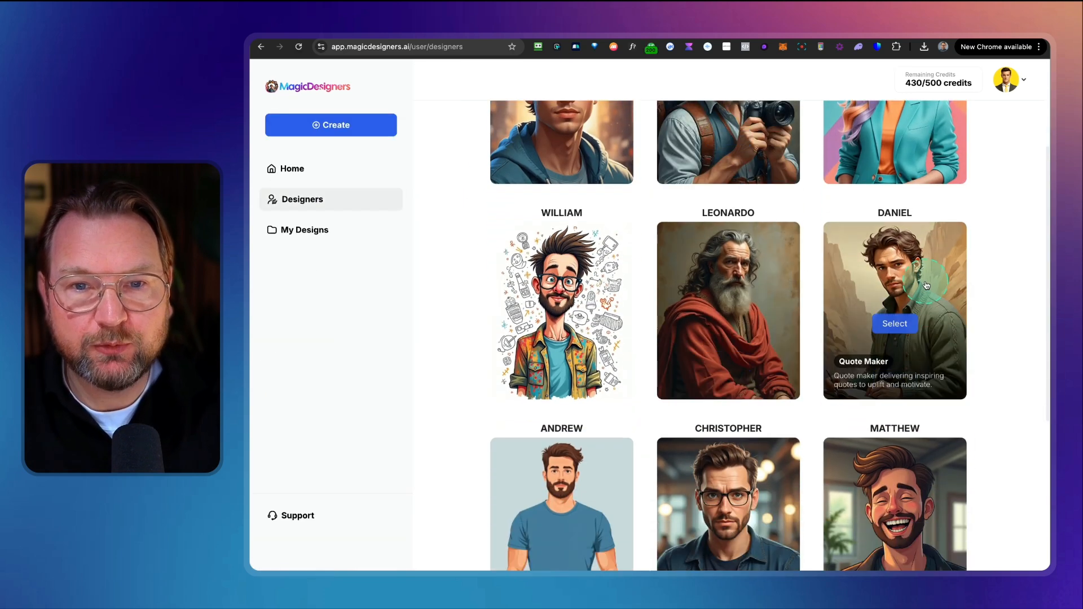
click(891, 316)
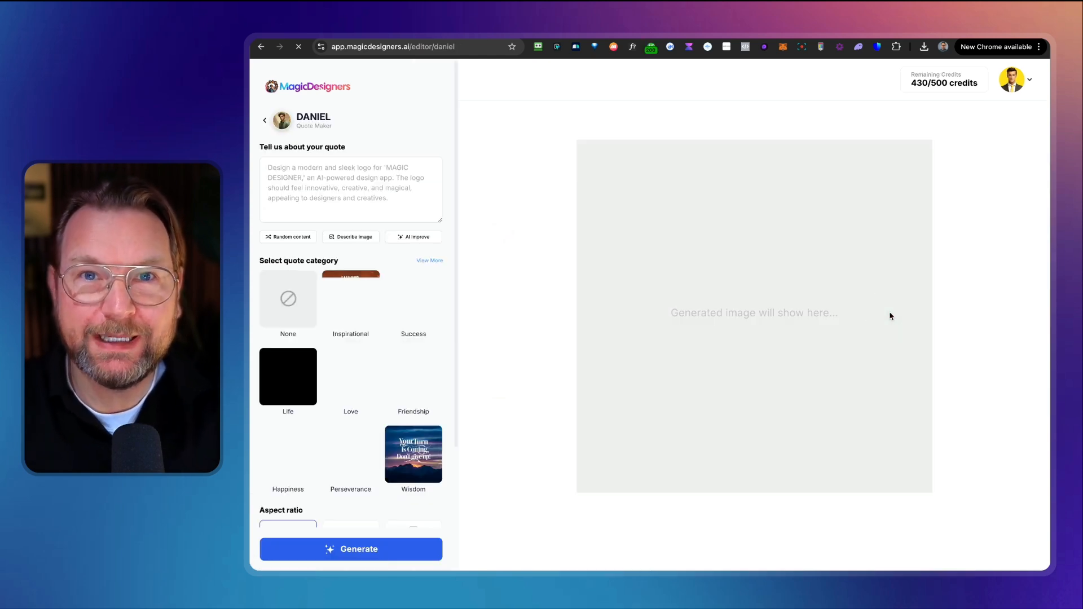
Step: Describe the quote as "A quote about happyness" and expand the description with AI Improve
click(344, 193)
text(A quote about happyness)
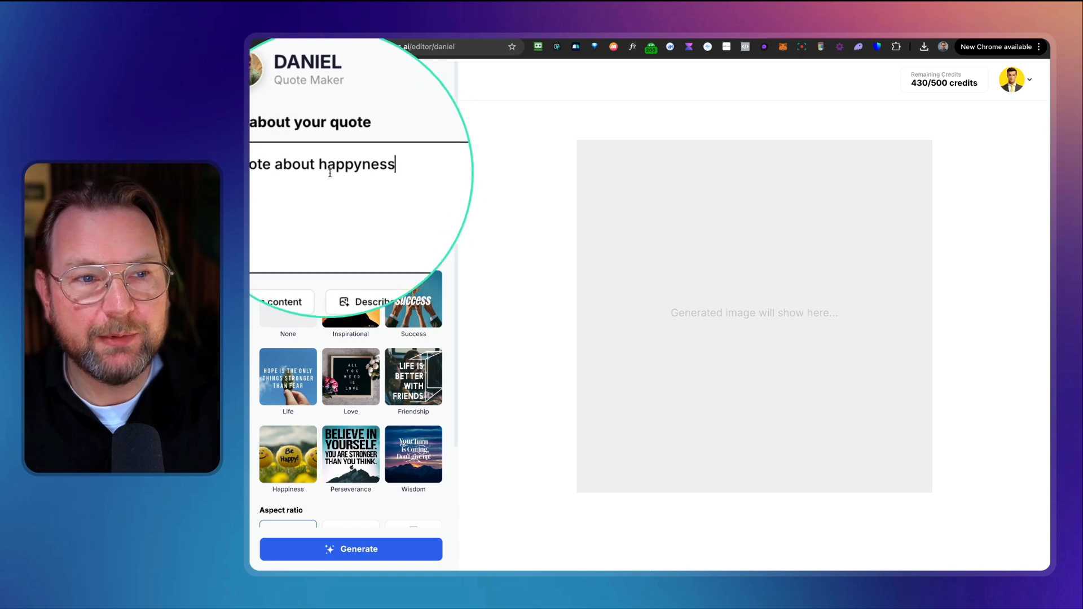
click(287, 186)
click(414, 245)
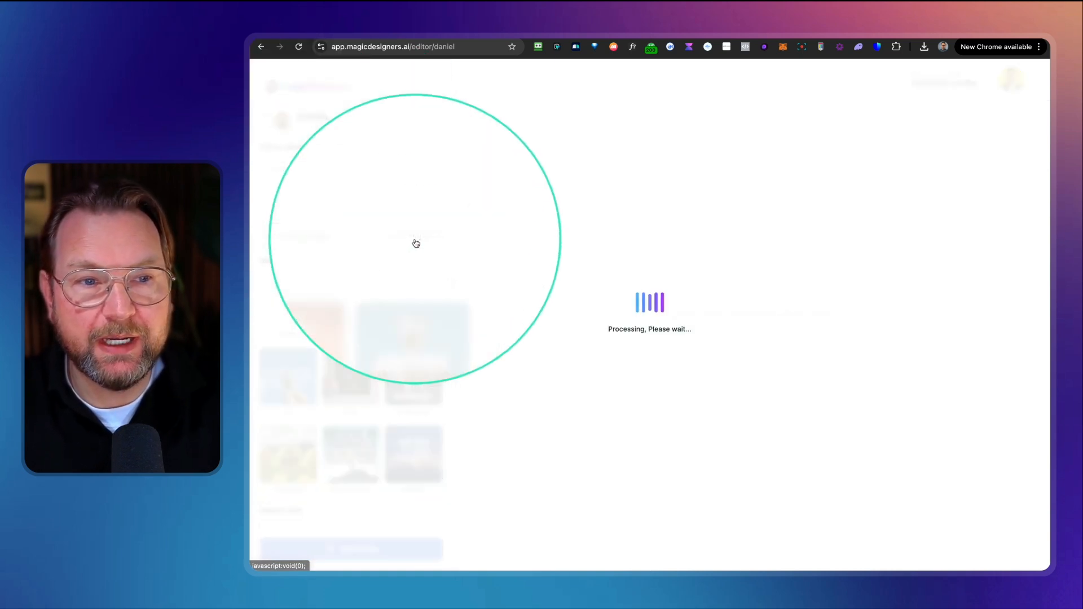
click(438, 268)
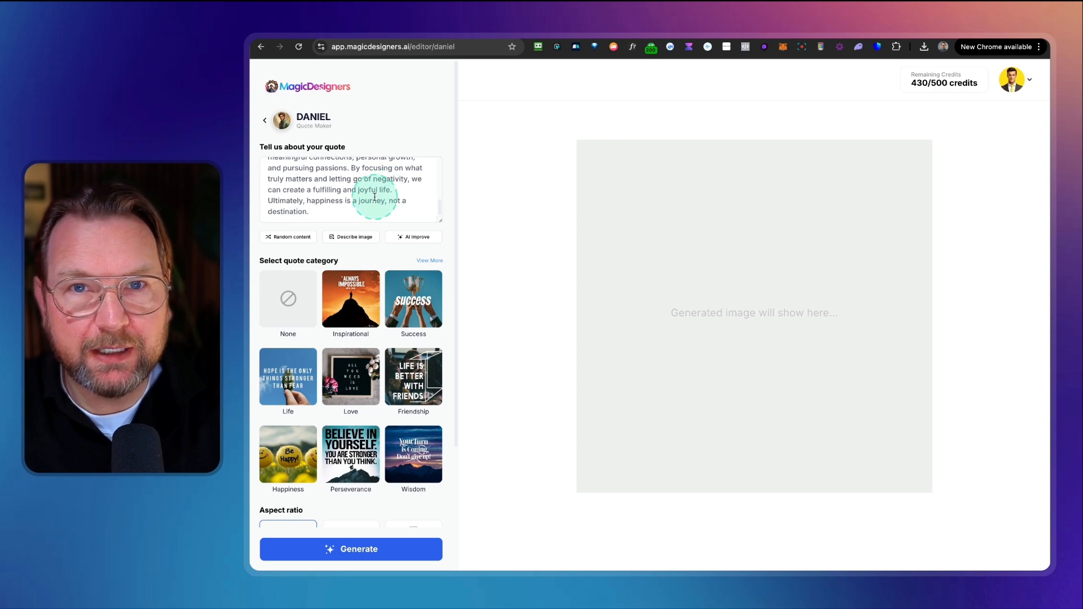
Step: Restore the short happiness description and generate the quote image twice
click(332, 181)
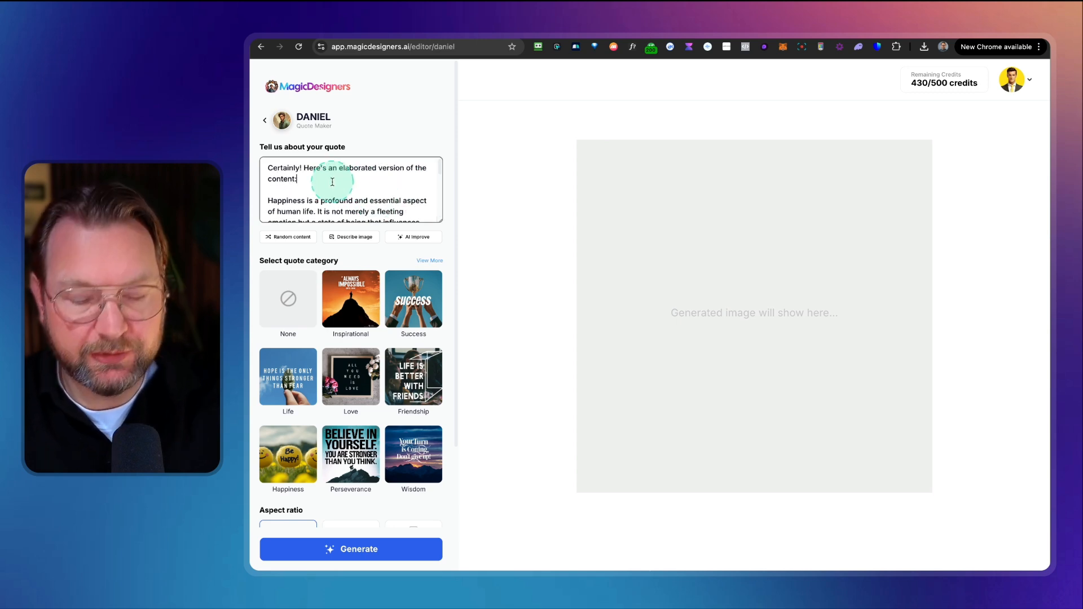
key(super+a)
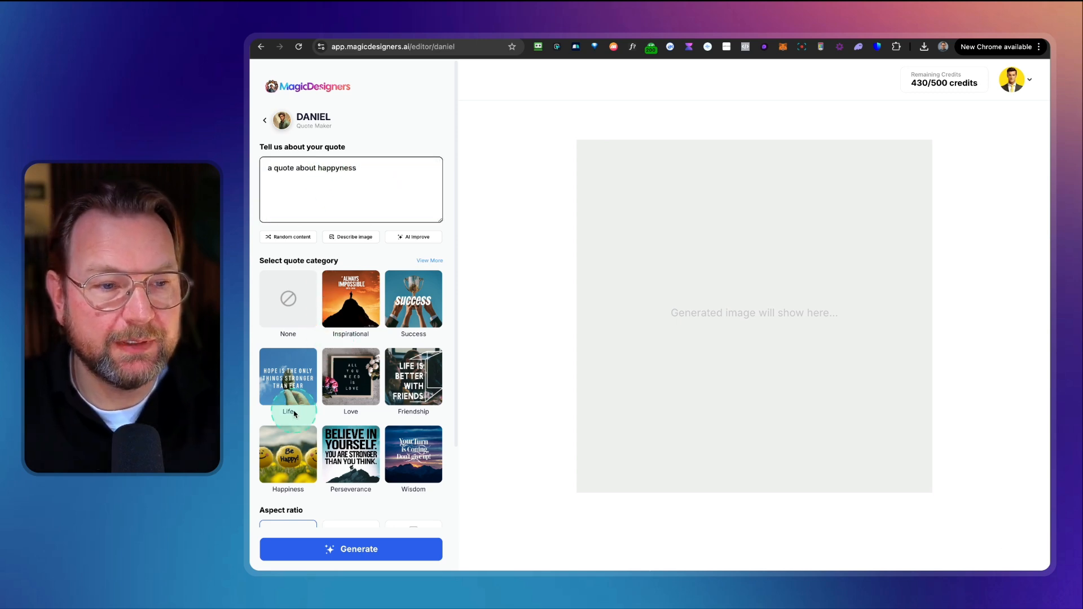
scroll(293, 414, down, 3)
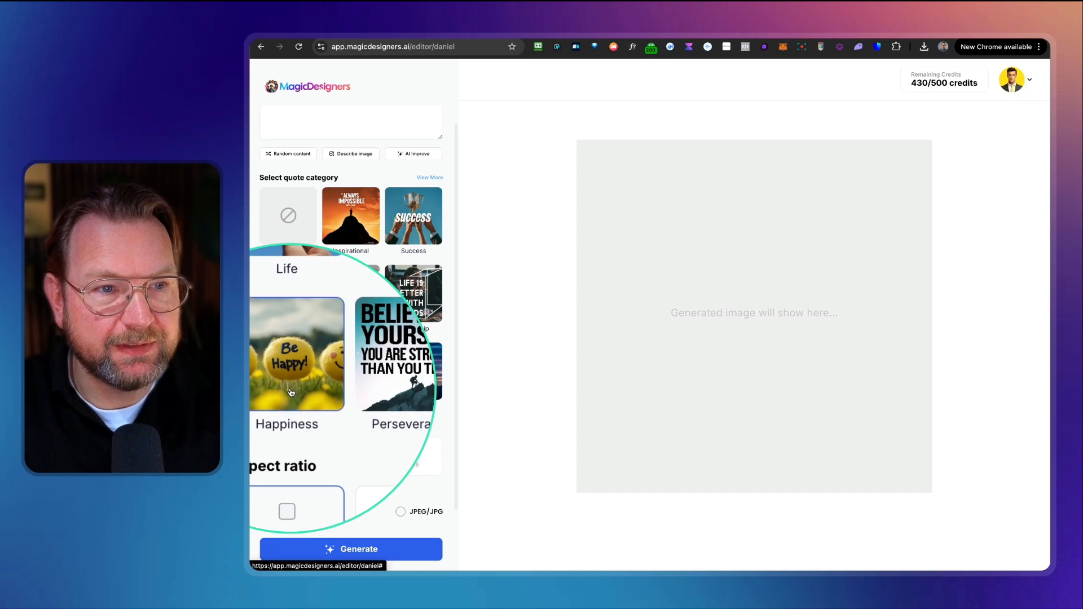
scroll(291, 392, up, 3)
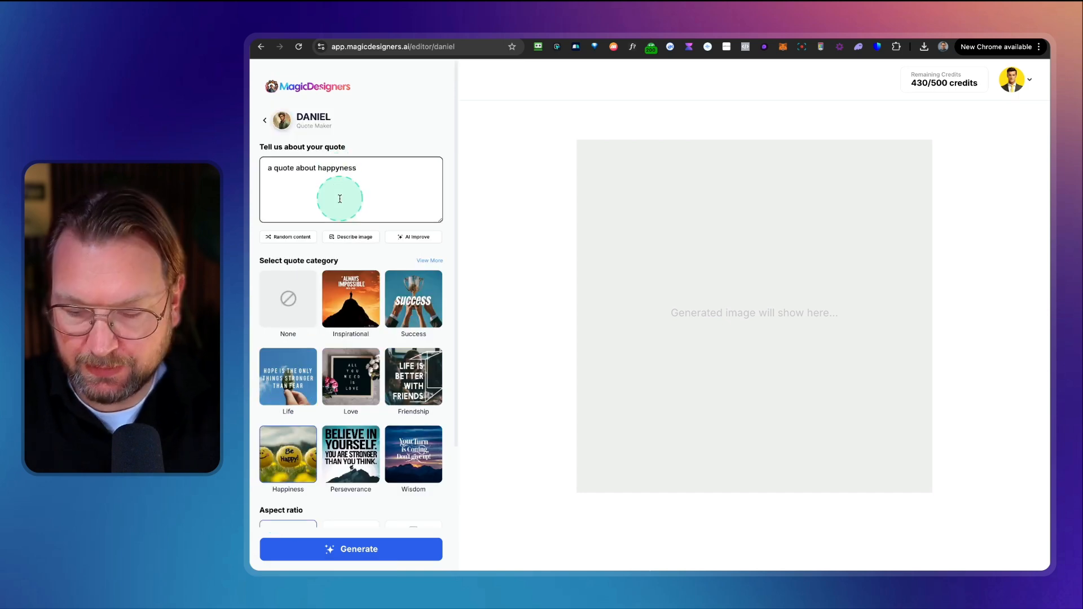
click(353, 548)
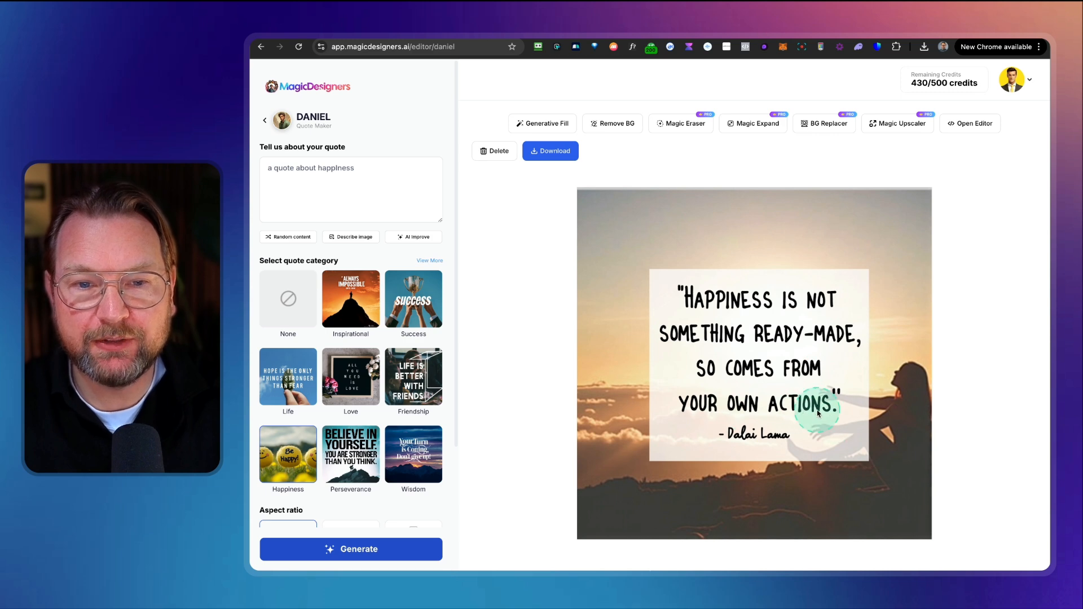
click(334, 550)
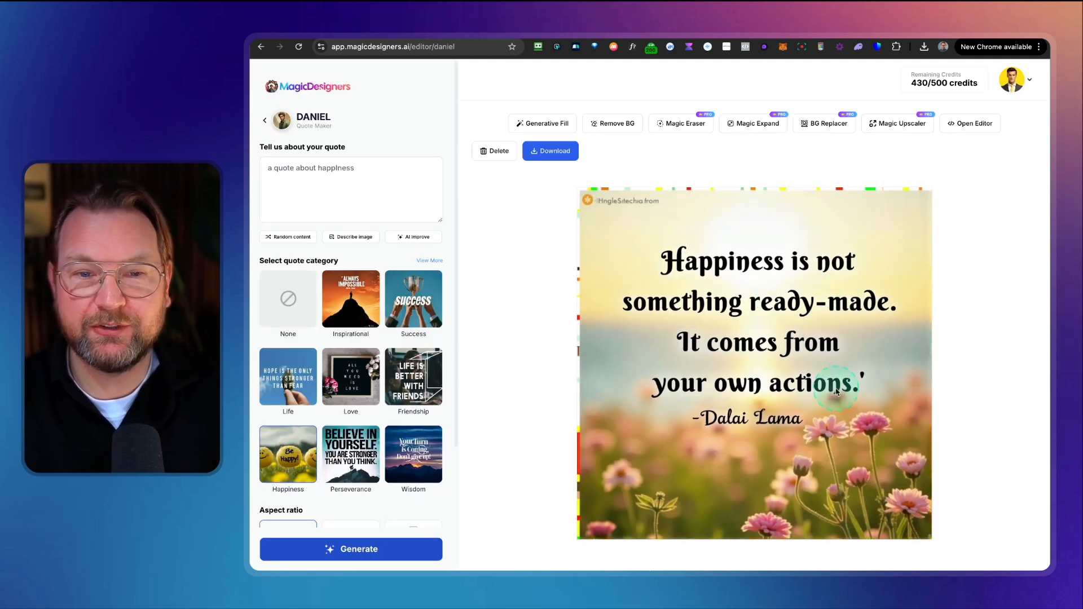
Step: Change the description to "a quote about love with a field of pink flowers in the background" and generate it
click(372, 169)
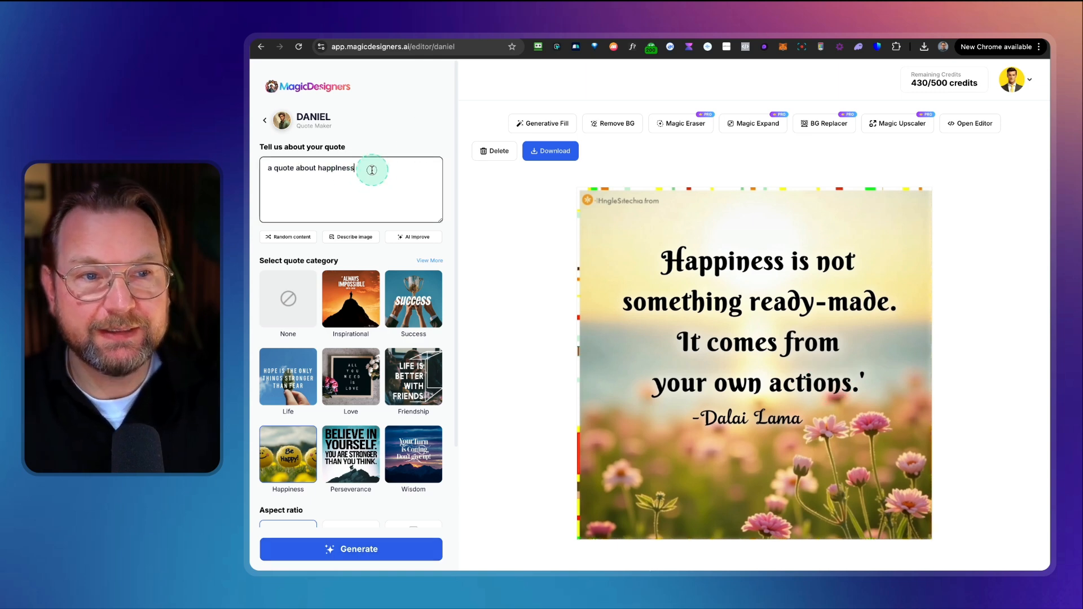
text(love with a field of pink flowers in the background)
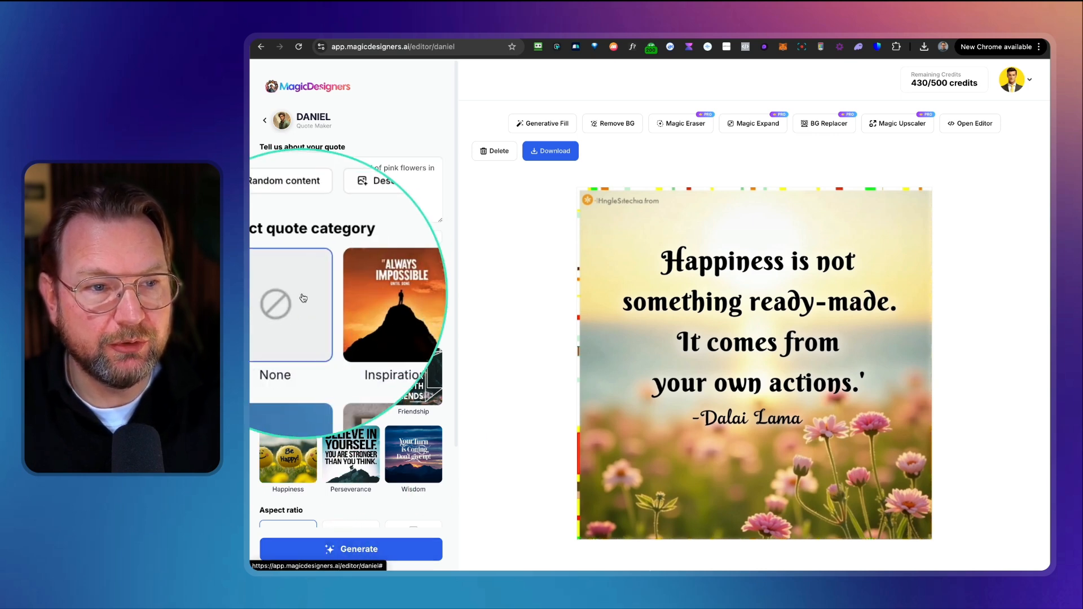
click(347, 549)
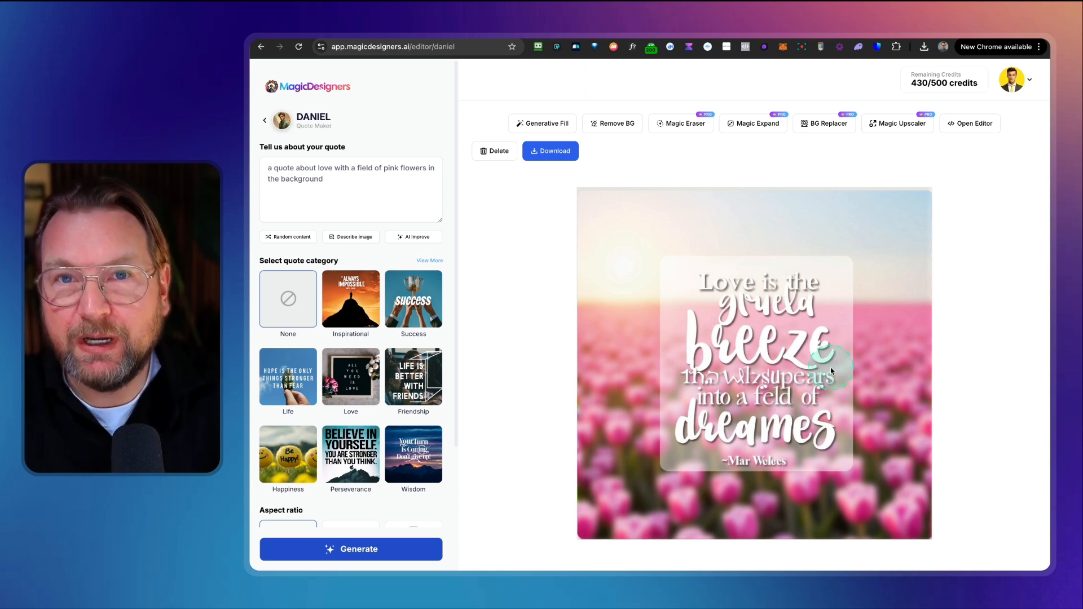
Step: Return to the designers list and open Andrew, the Illustrations Expert
click(265, 123)
scroll(568, 366, down, 5)
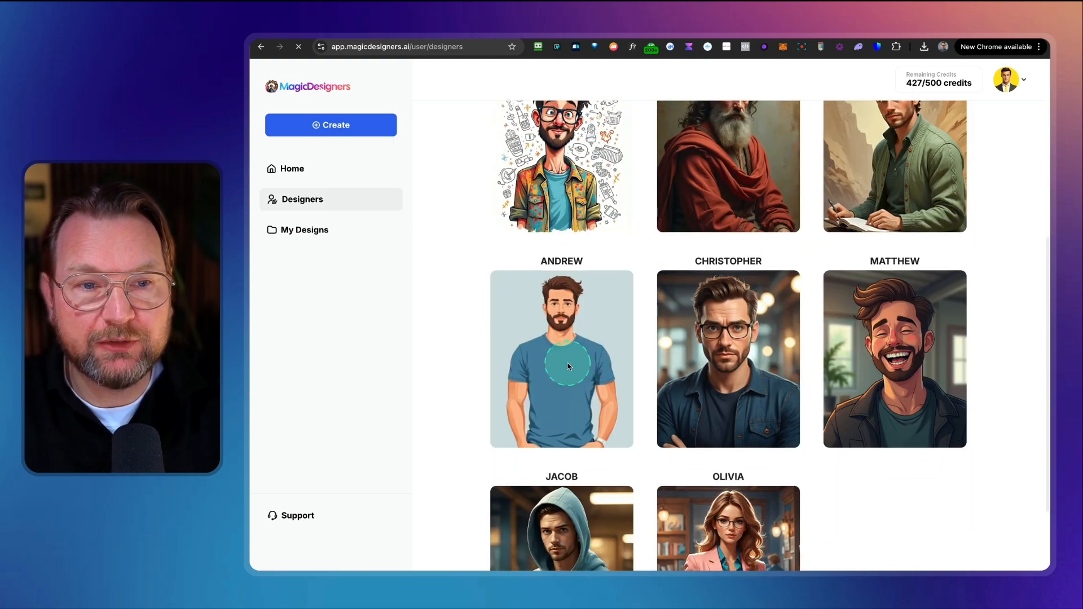
mouse_move(568, 363)
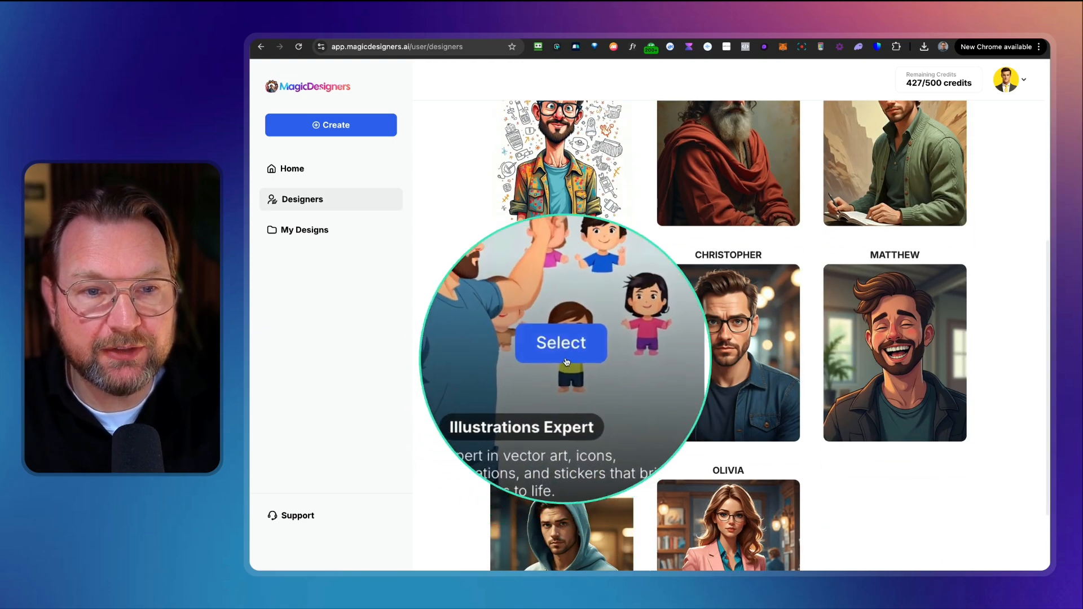
click(566, 354)
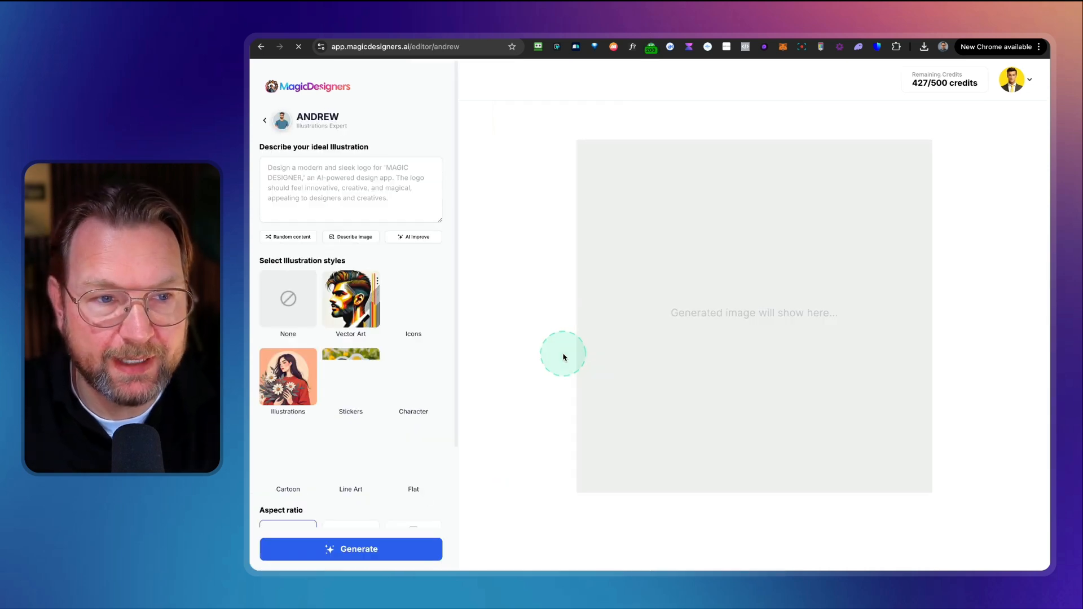
Step: Fill the illustration description with random content and generate the illustration
click(288, 236)
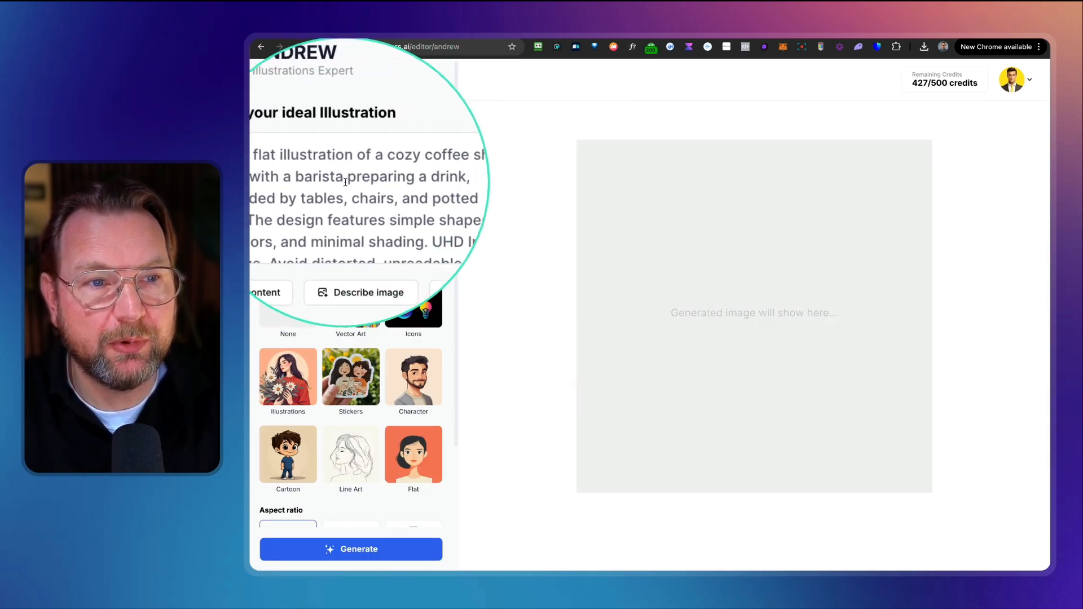
scroll(407, 405, down, 3)
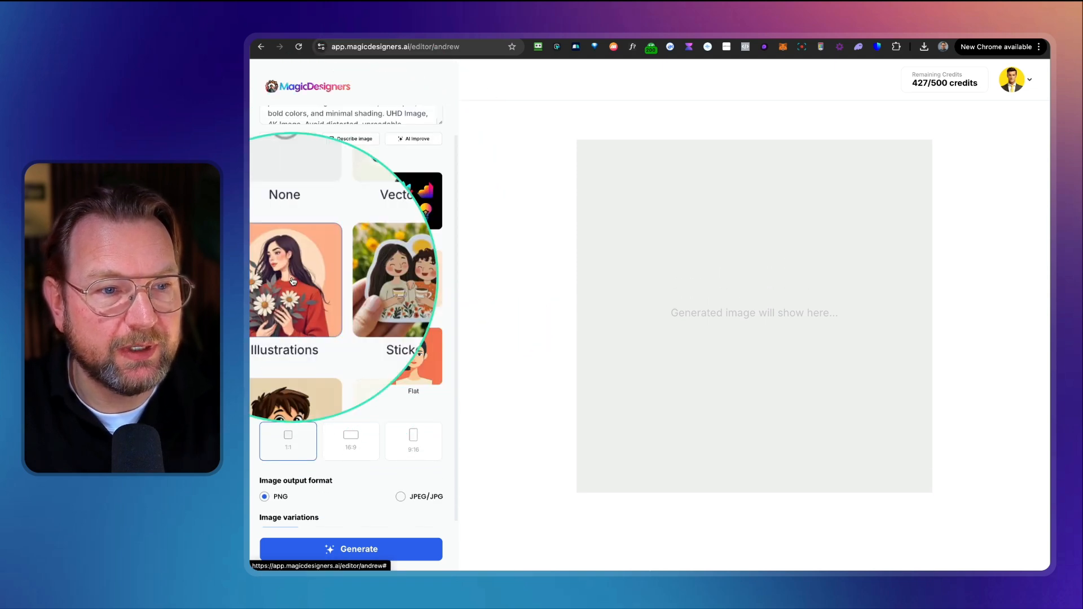
click(351, 546)
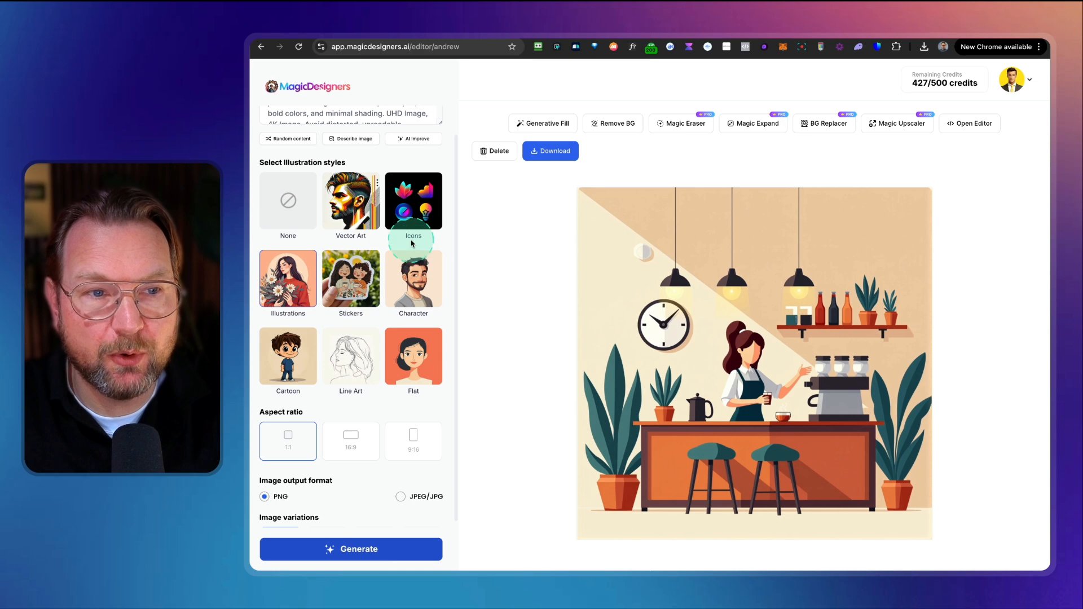
Step: Return to the designers list and open Christopher, the Blog Post Creation designer
scroll(375, 370, down, 1)
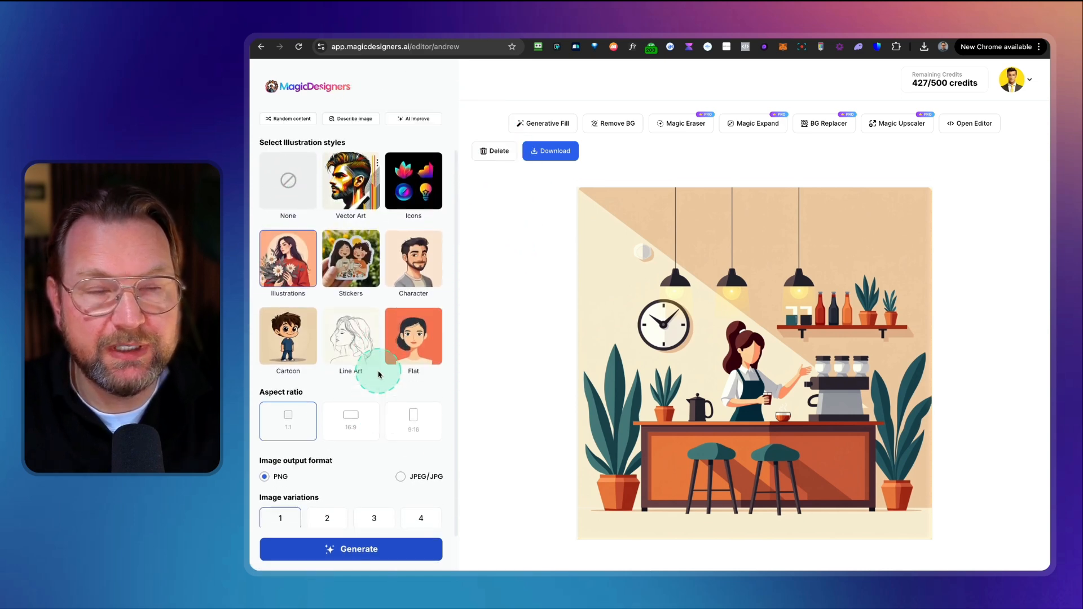
scroll(378, 374, up, 2)
scroll(273, 165, up, 2)
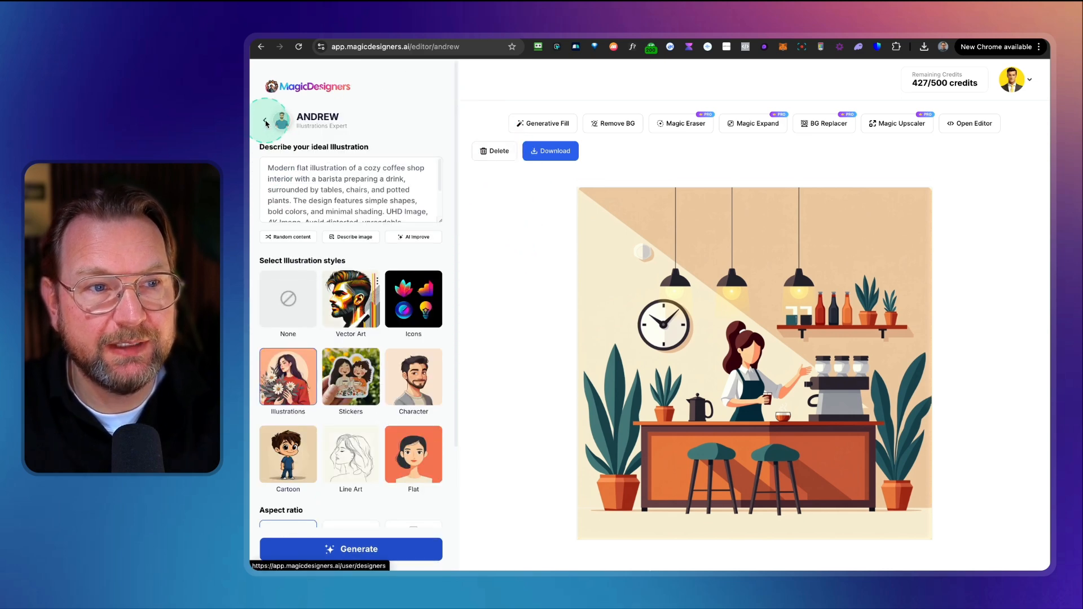
click(265, 123)
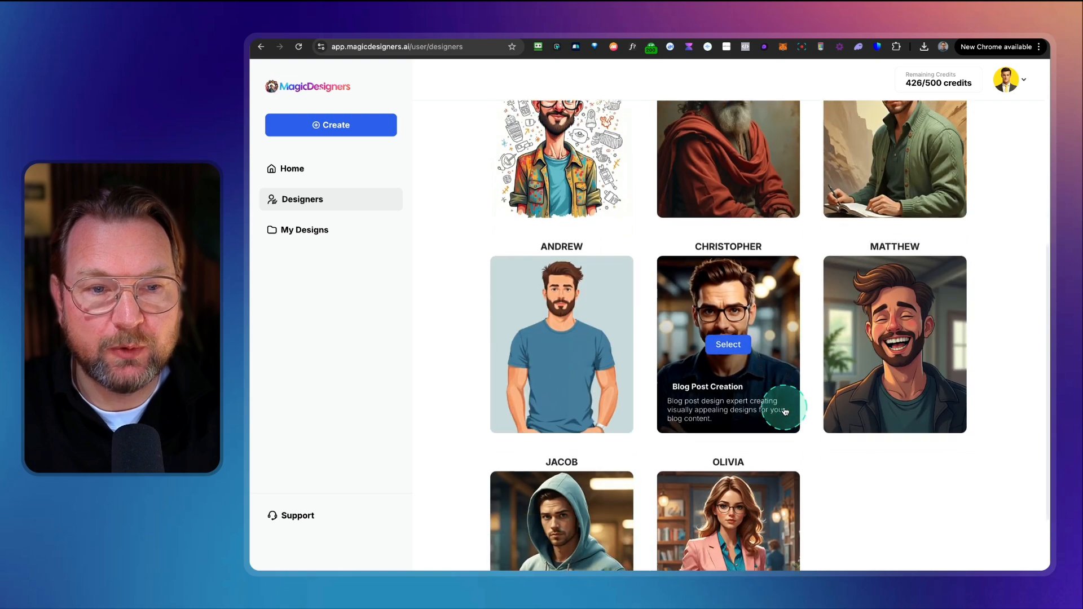
scroll(774, 399, down, 2)
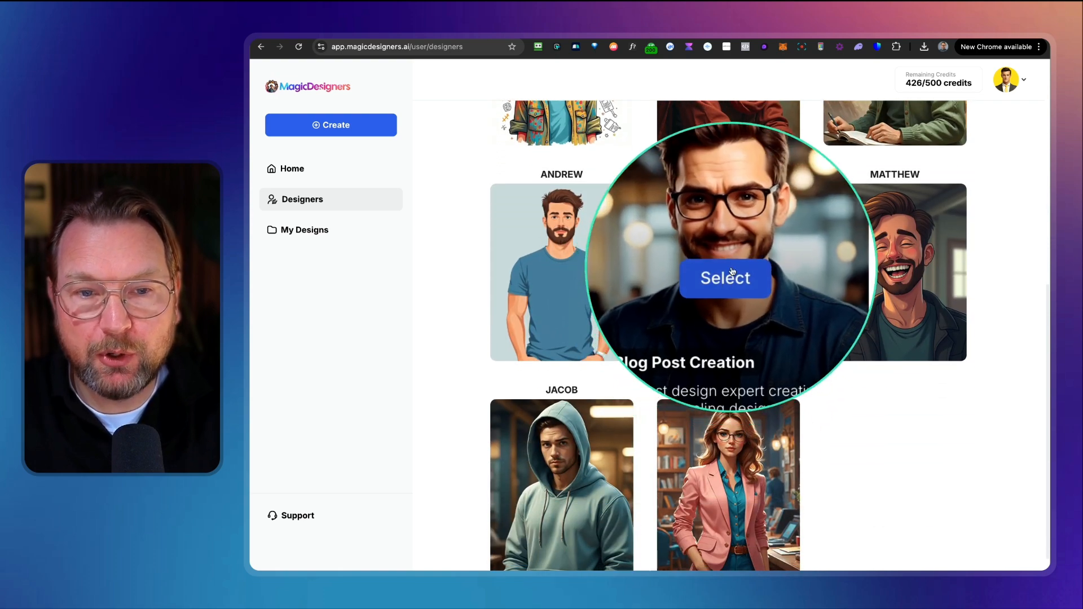
click(728, 273)
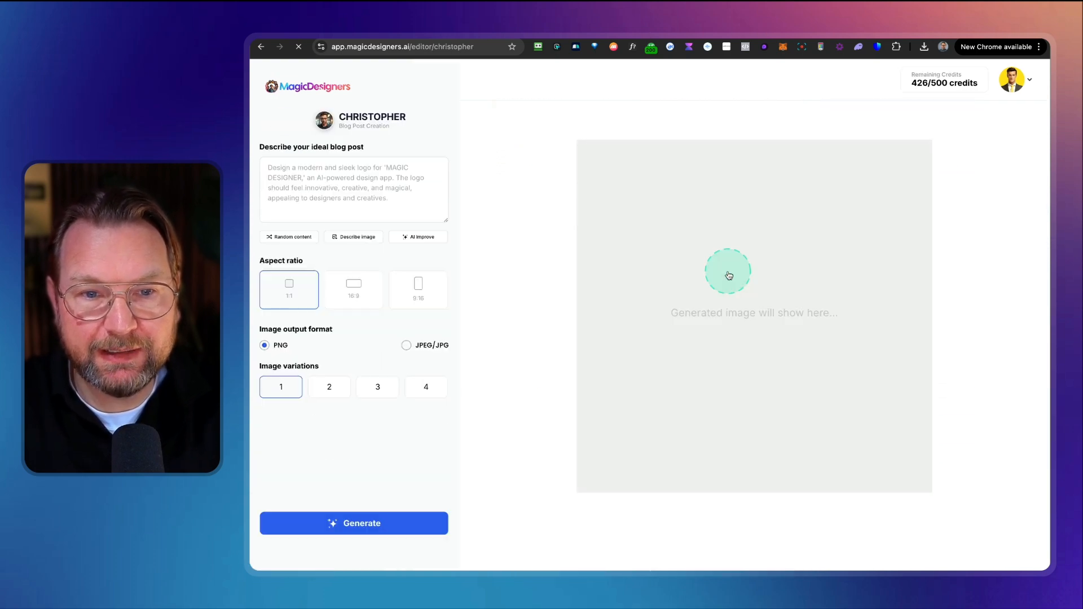
Step: Fill the blog post description with random content, choose PNG output at 16:9, and generate the image
click(289, 236)
click(290, 346)
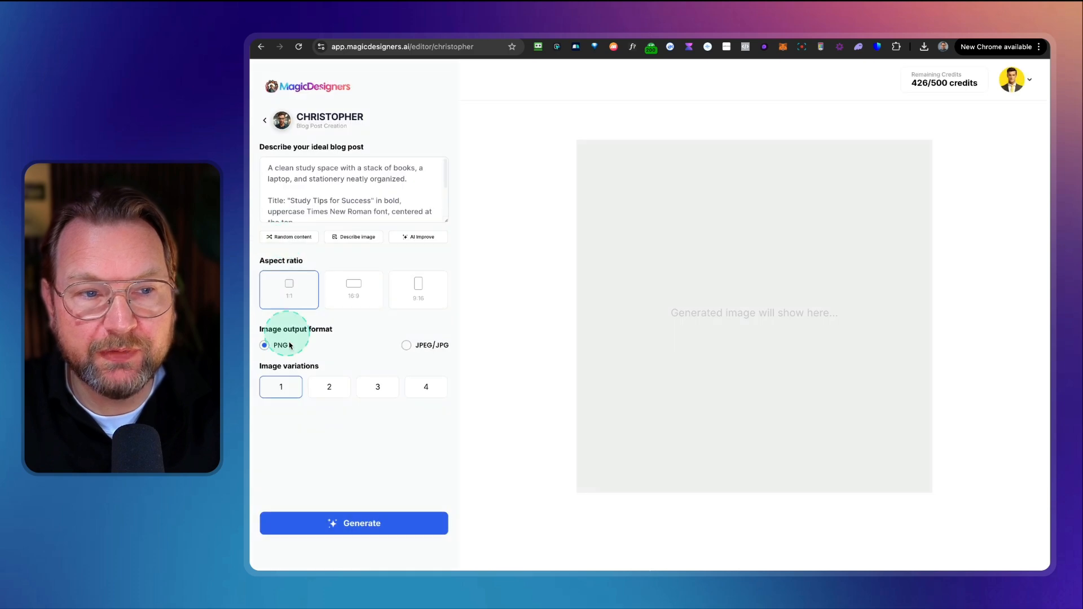
click(359, 296)
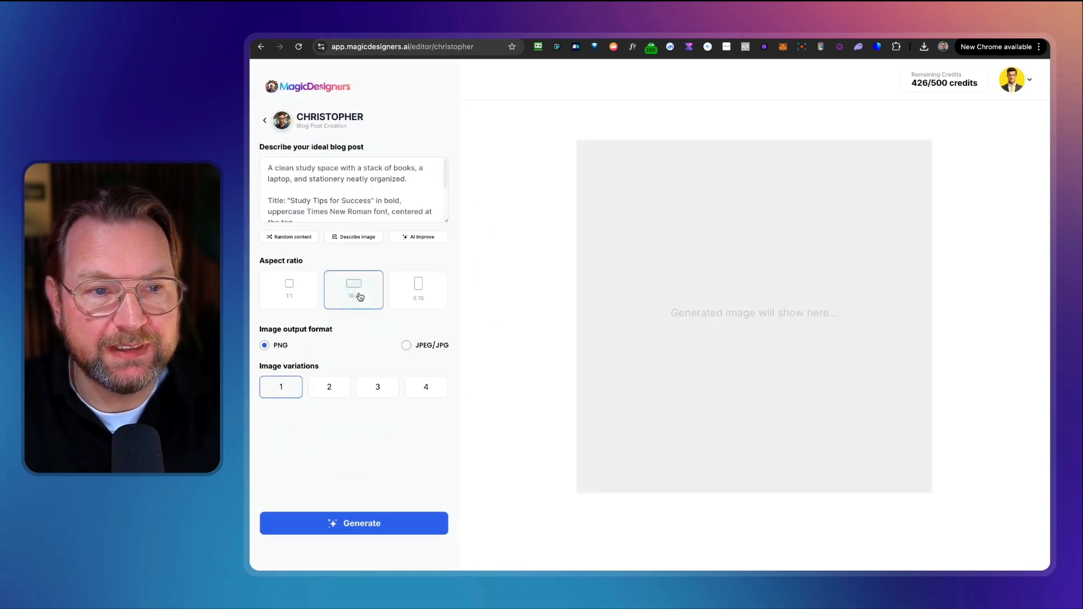
click(348, 513)
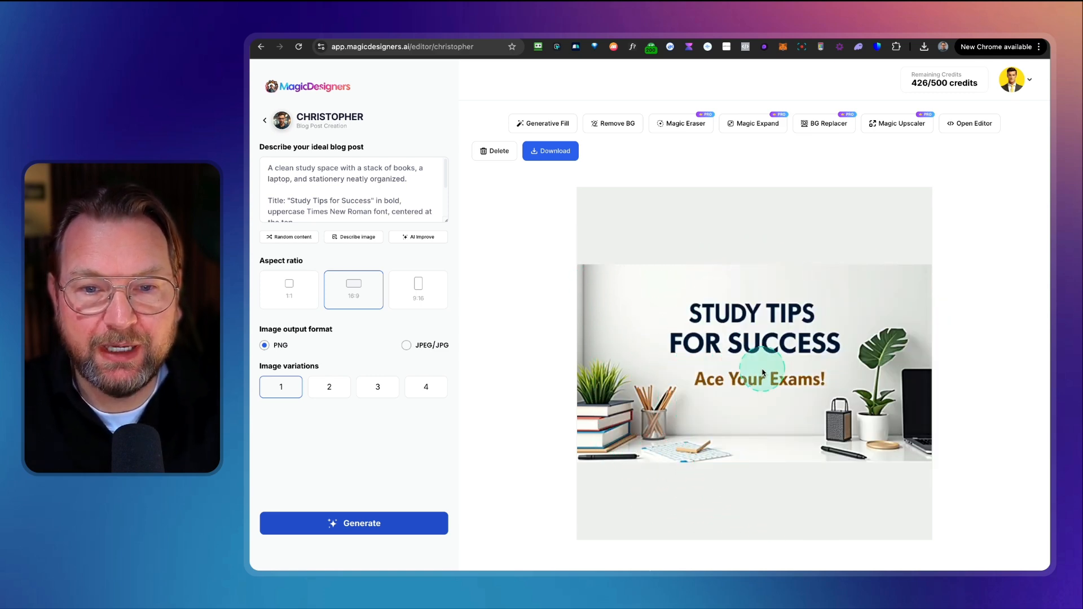
Step: Return to the designers list, open Matthew, the MEME Creator, and generate a meme from its description
click(265, 119)
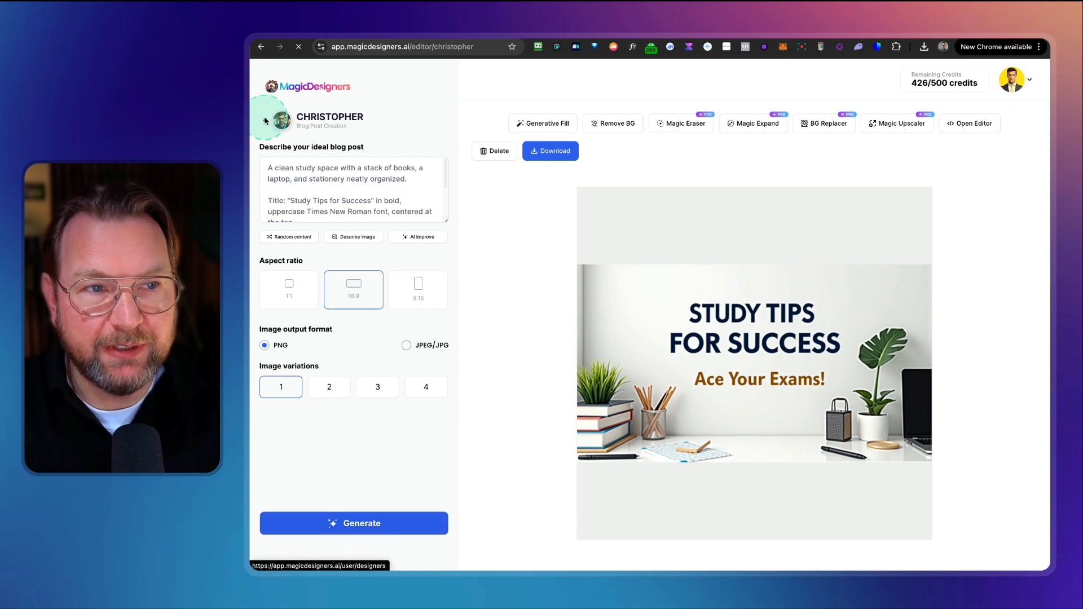
scroll(731, 382, down, 6)
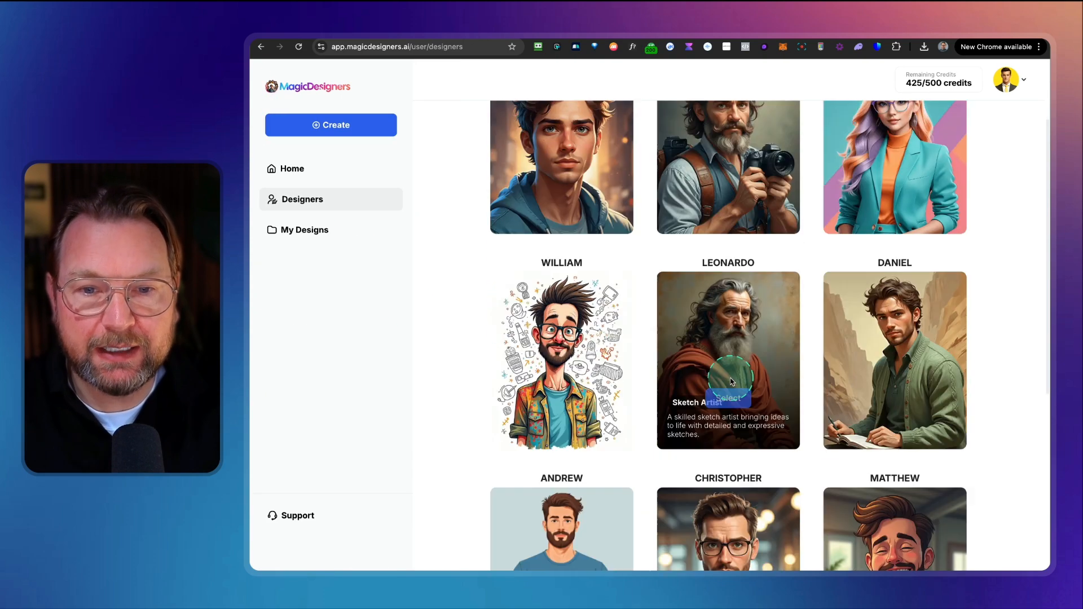
scroll(727, 395, down, 2)
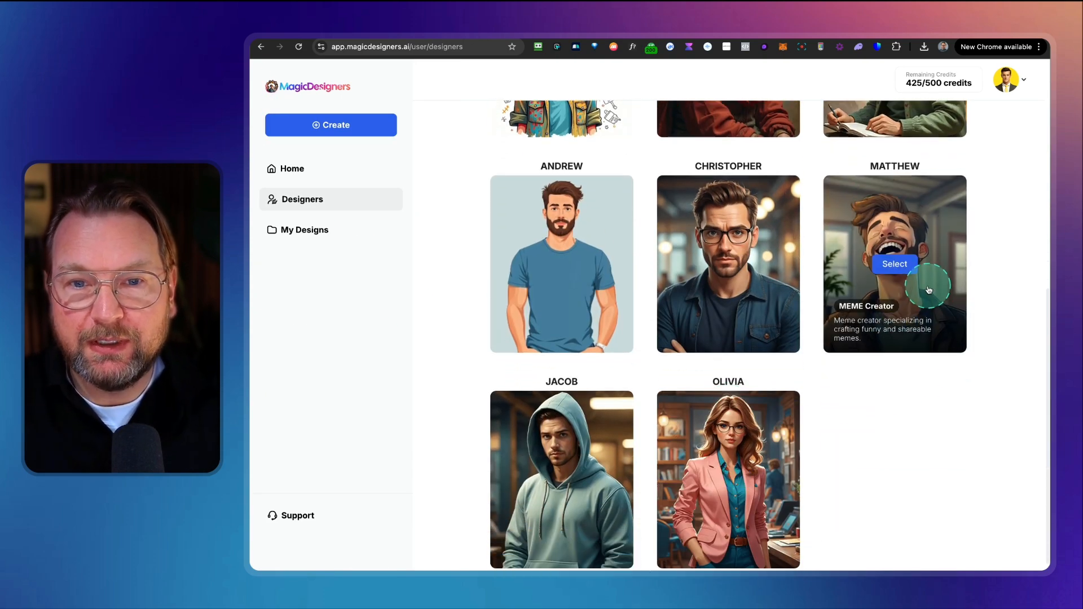
click(893, 267)
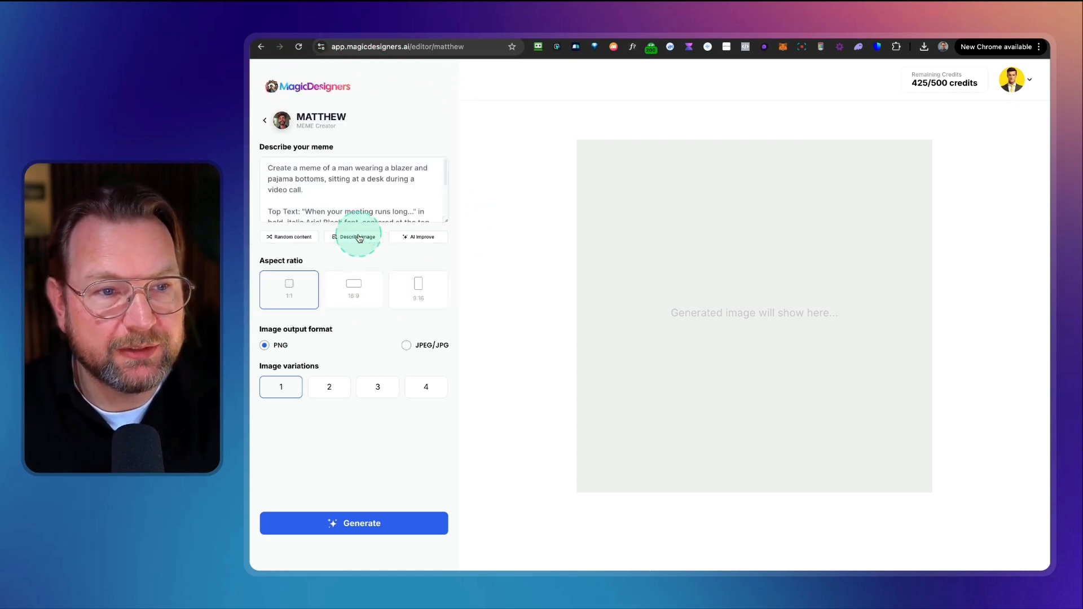
click(357, 529)
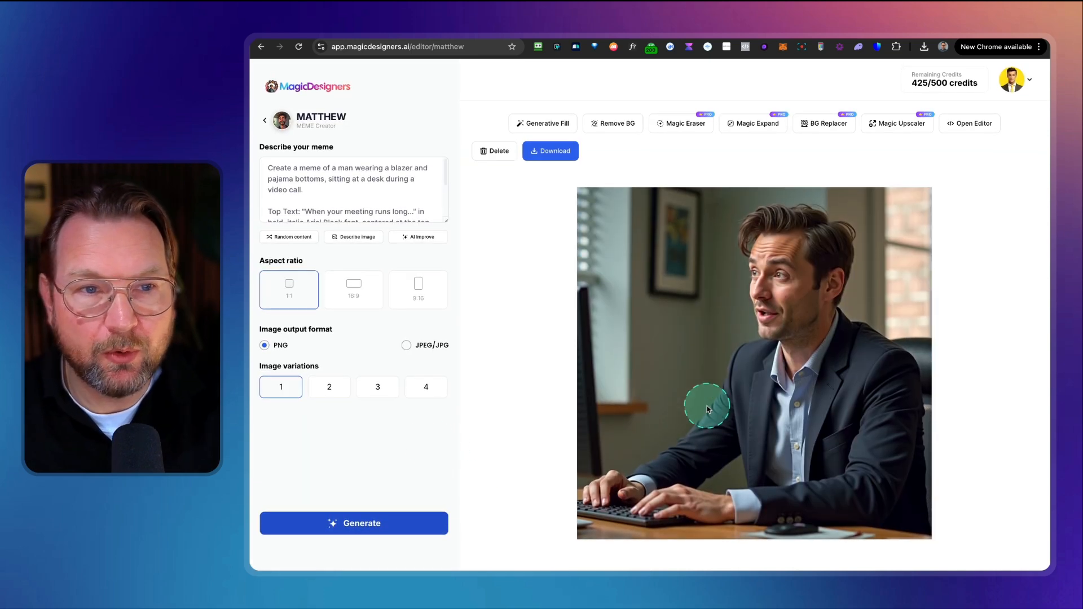
Step: Return to the designers list and open Jacob, the Merchandise Designer
click(264, 121)
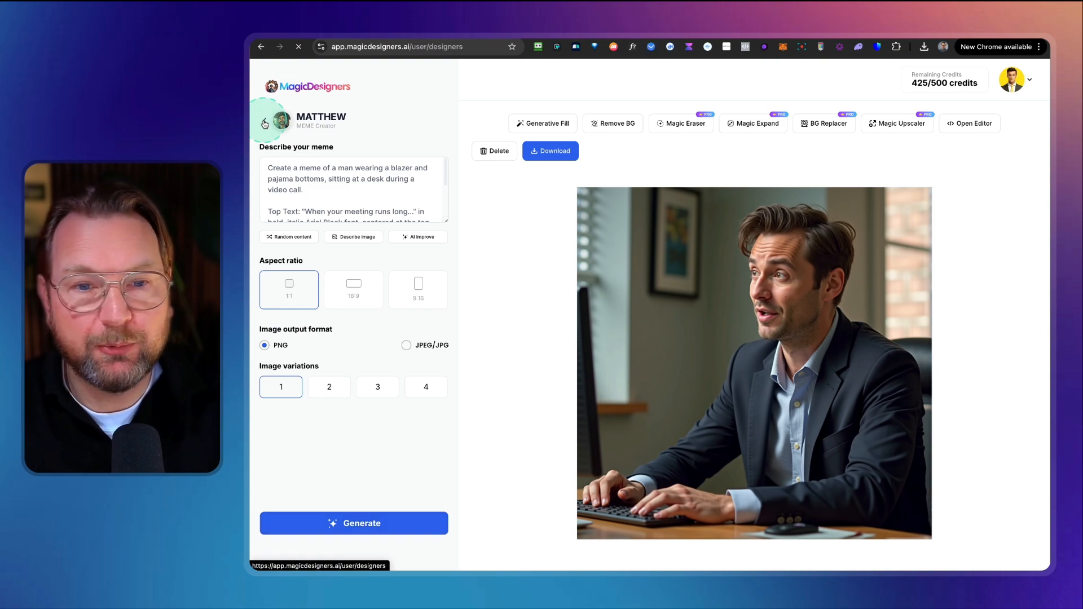
scroll(796, 395, down, 6)
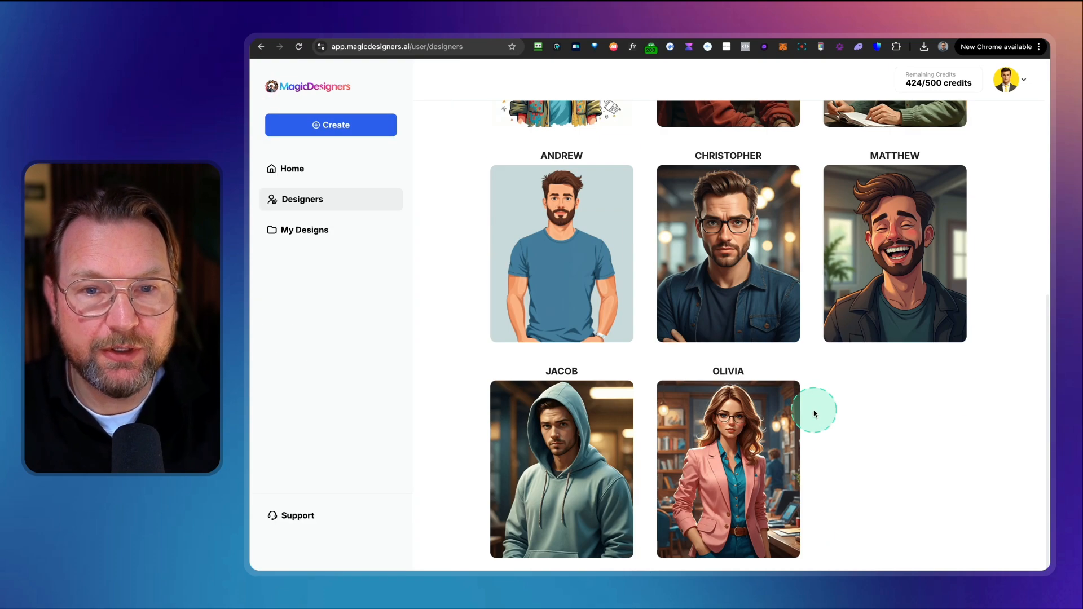
click(562, 469)
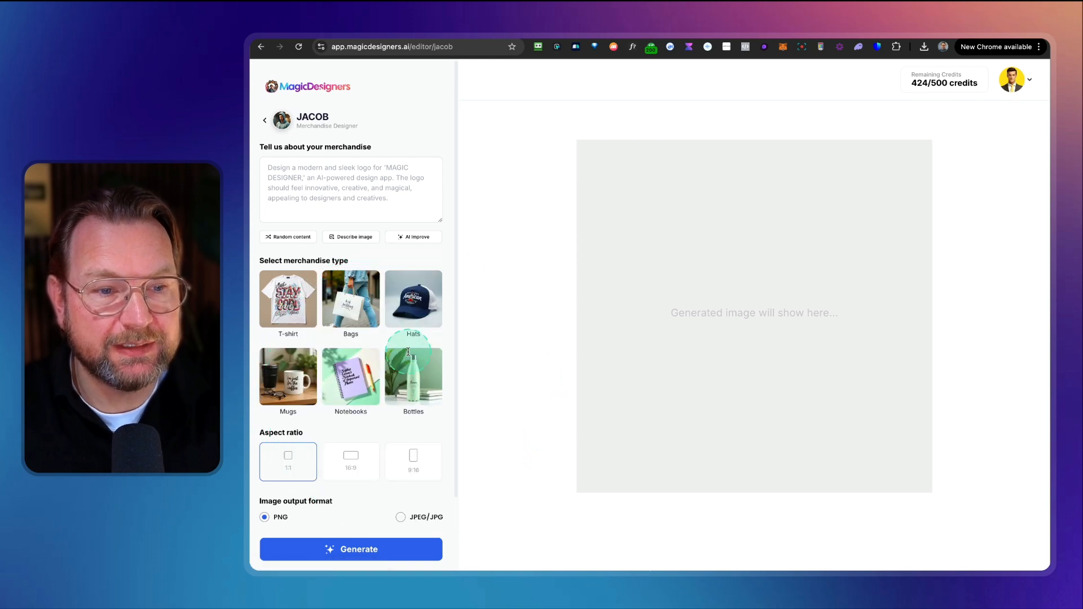
Step: Choose the T-shirt merchandise type, fill the description with random content, and generate the design
click(292, 306)
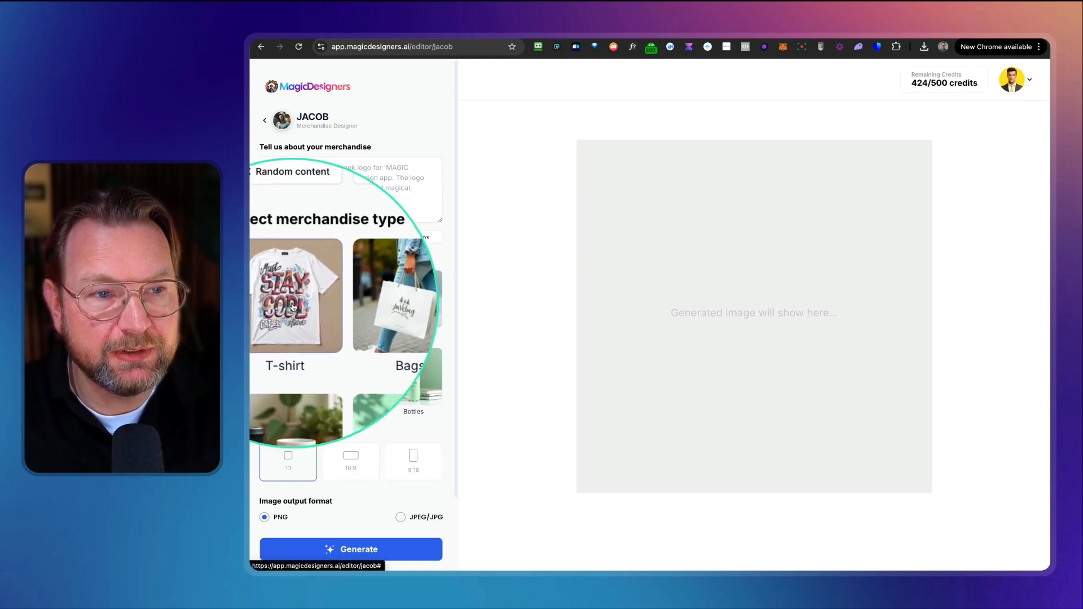
click(286, 237)
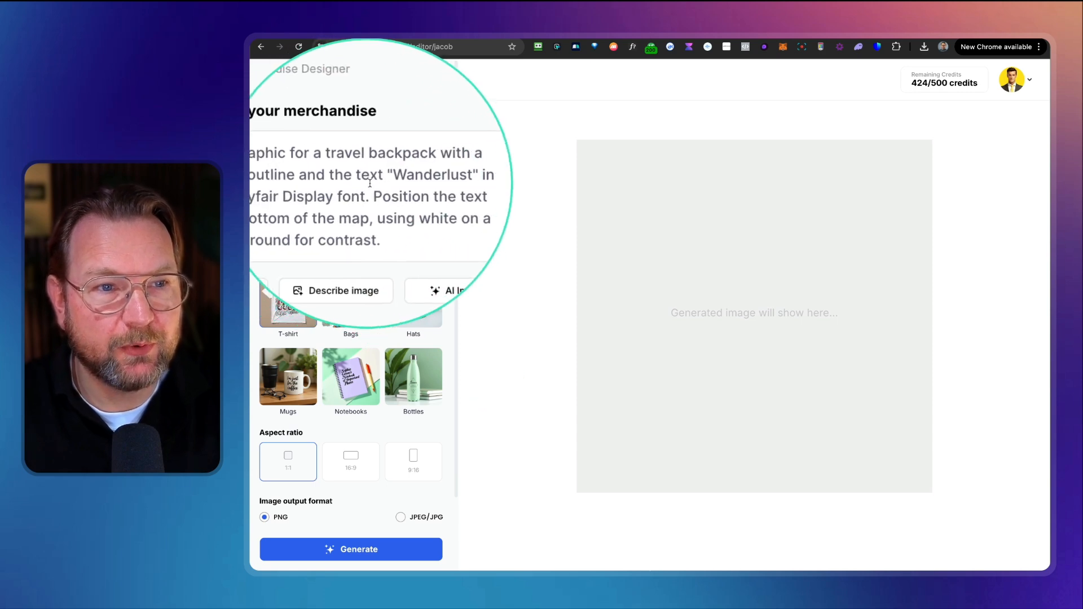
click(361, 555)
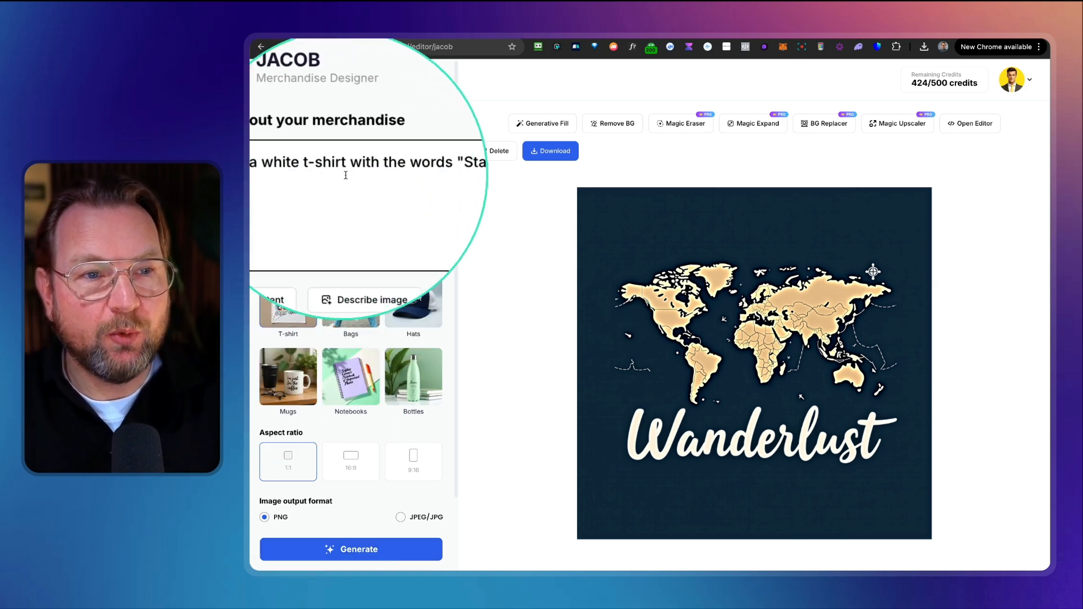
Step: Describe a white t-shirt with the words "Stay Cool" and generate it
click(380, 551)
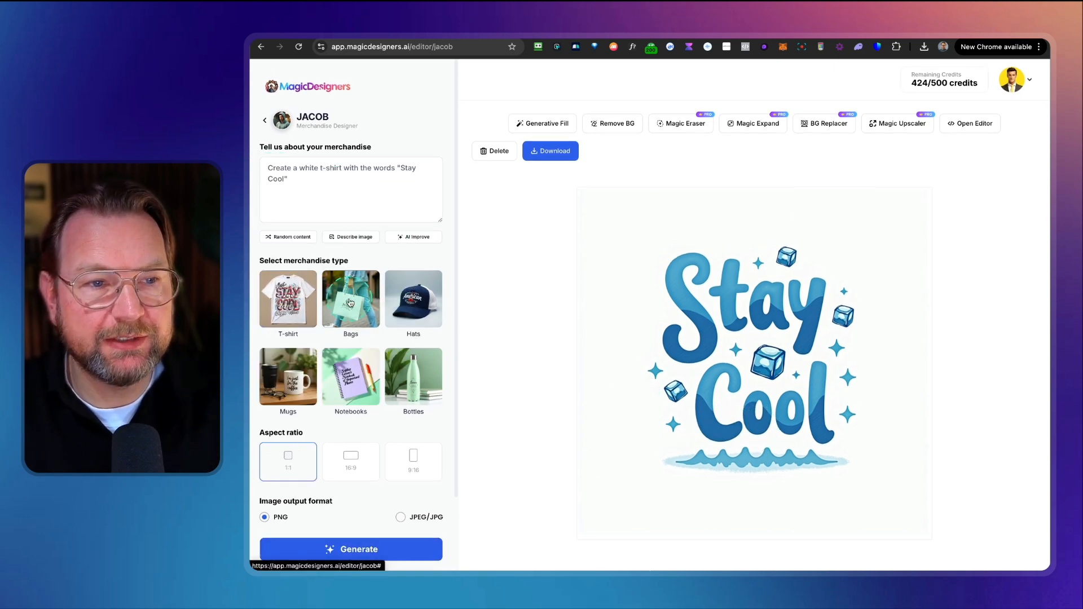
Step: Change the description to a white bag with the words "Stay Cool" and generate it
click(308, 181)
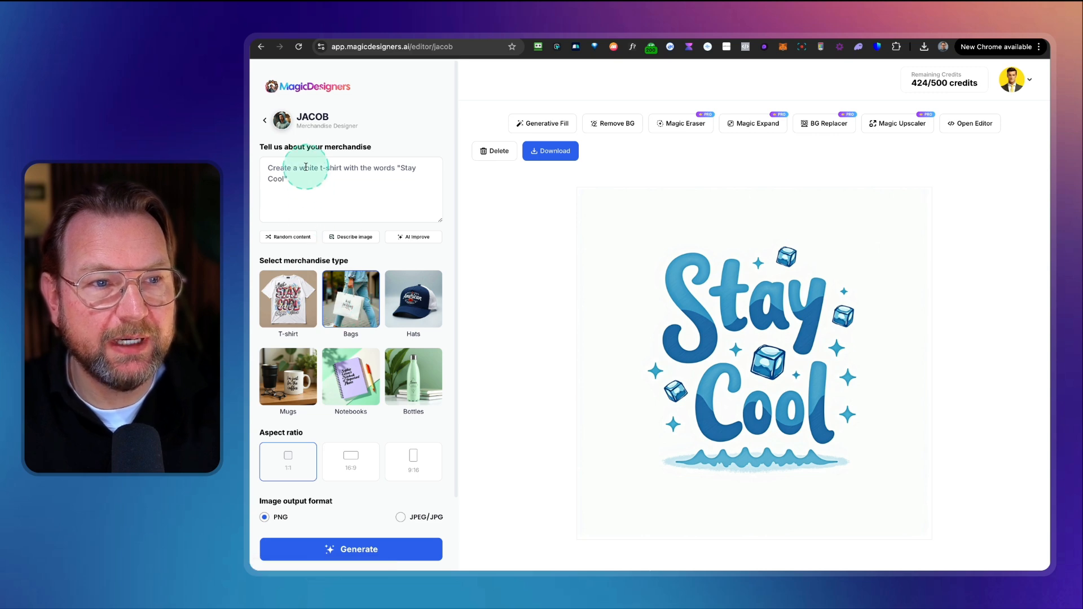
click(382, 548)
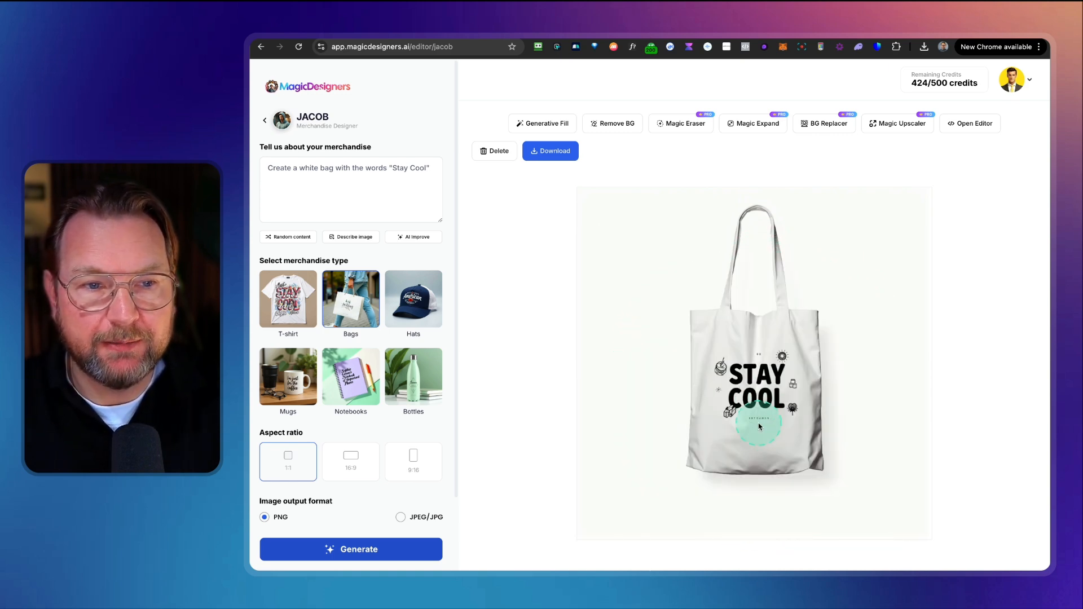
Step: Choose the Hats merchandise type, change the description to a green hat with "Stay Cool", and generate it
click(420, 303)
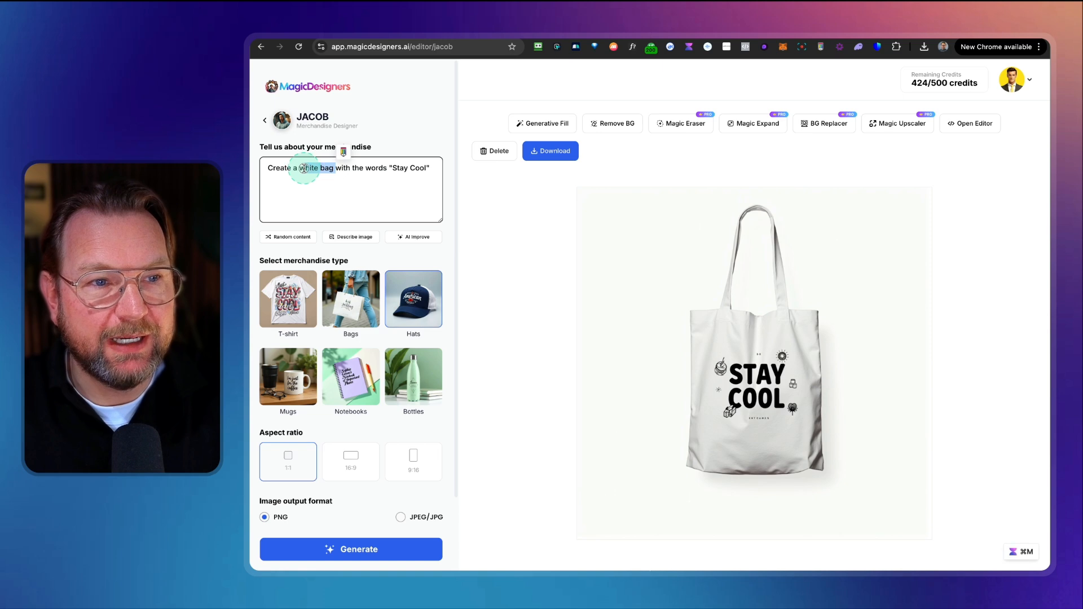
text(green hat)
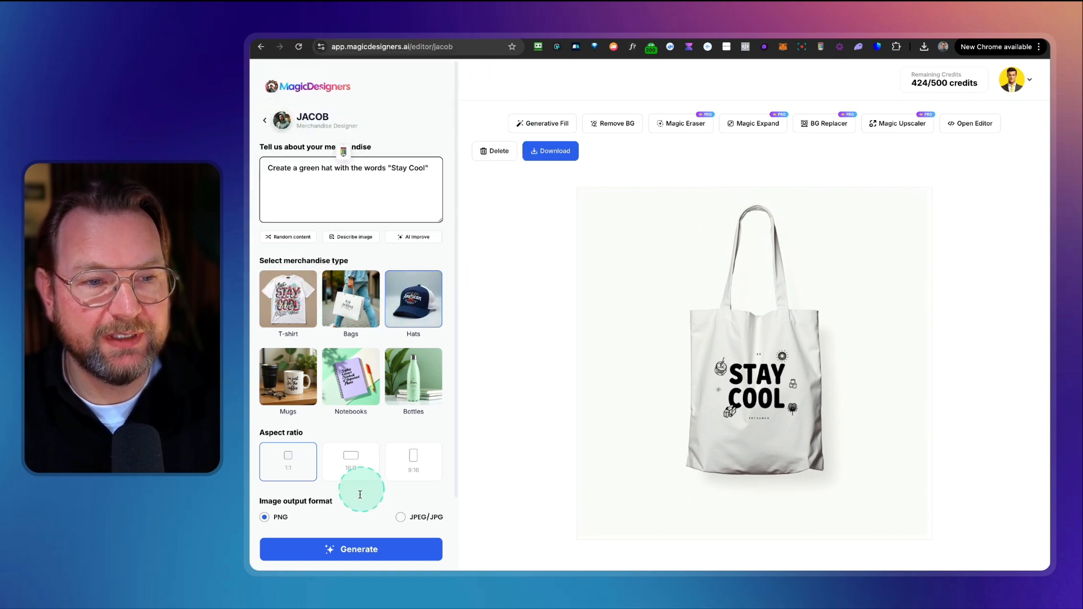
click(343, 550)
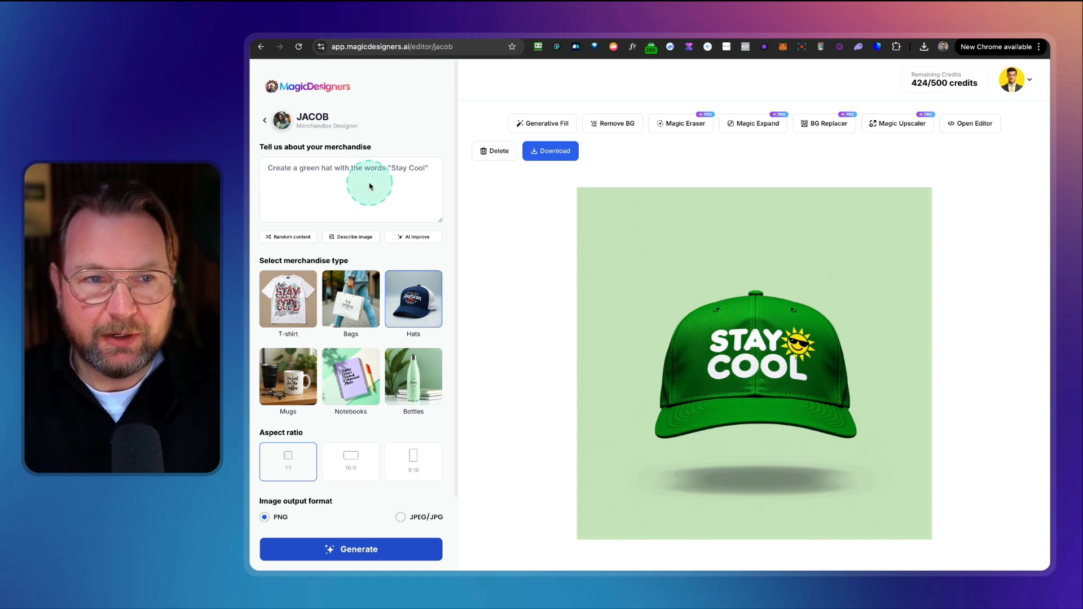
Step: Append "add a golf course in the background" to the hat description and generate it
click(435, 167)
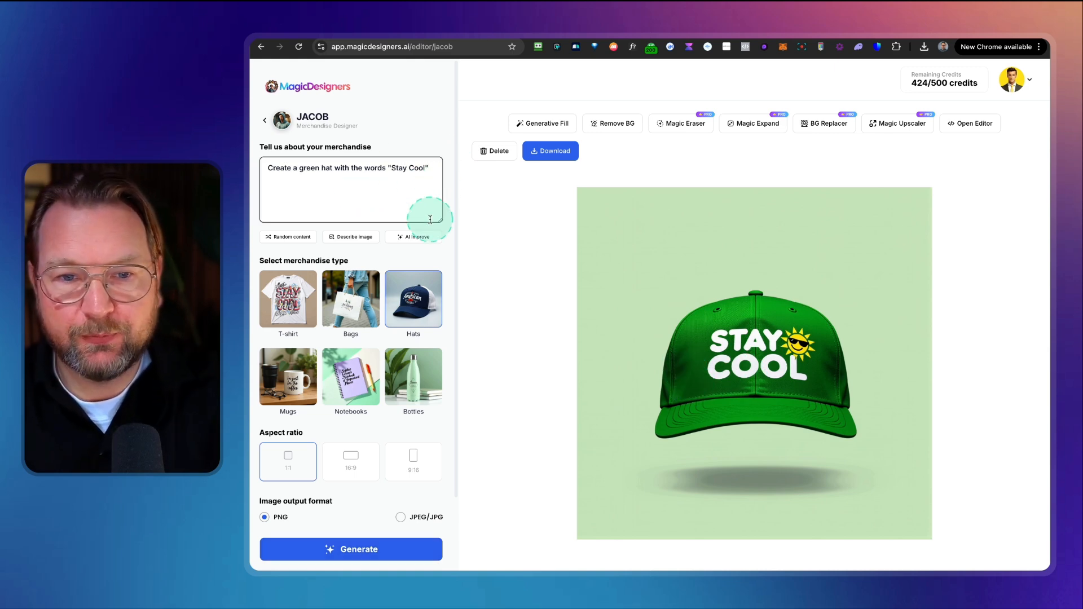
text(on a golf course in the background)
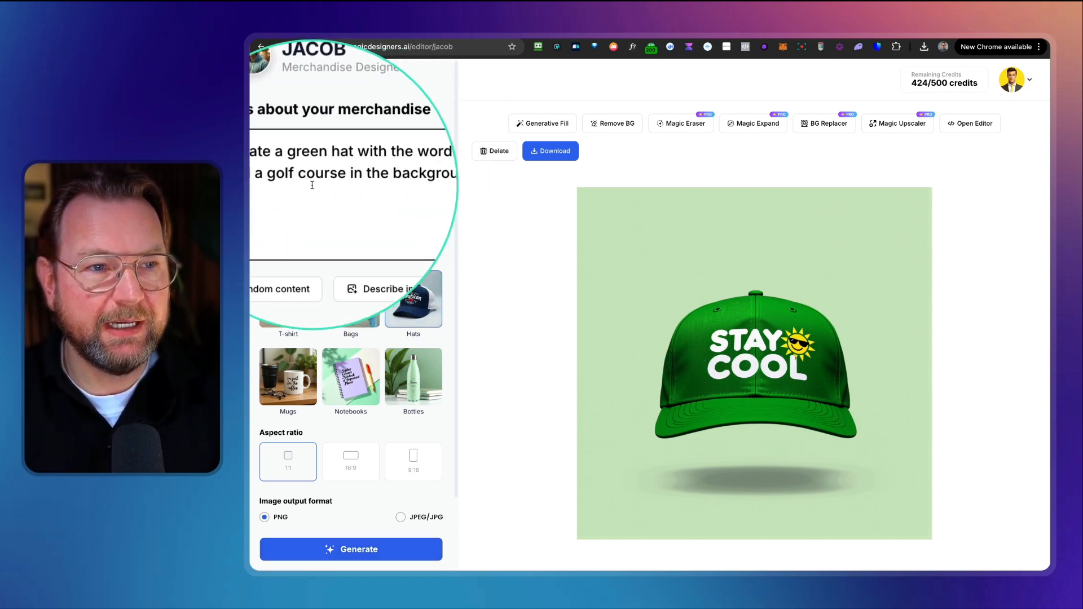
click(361, 549)
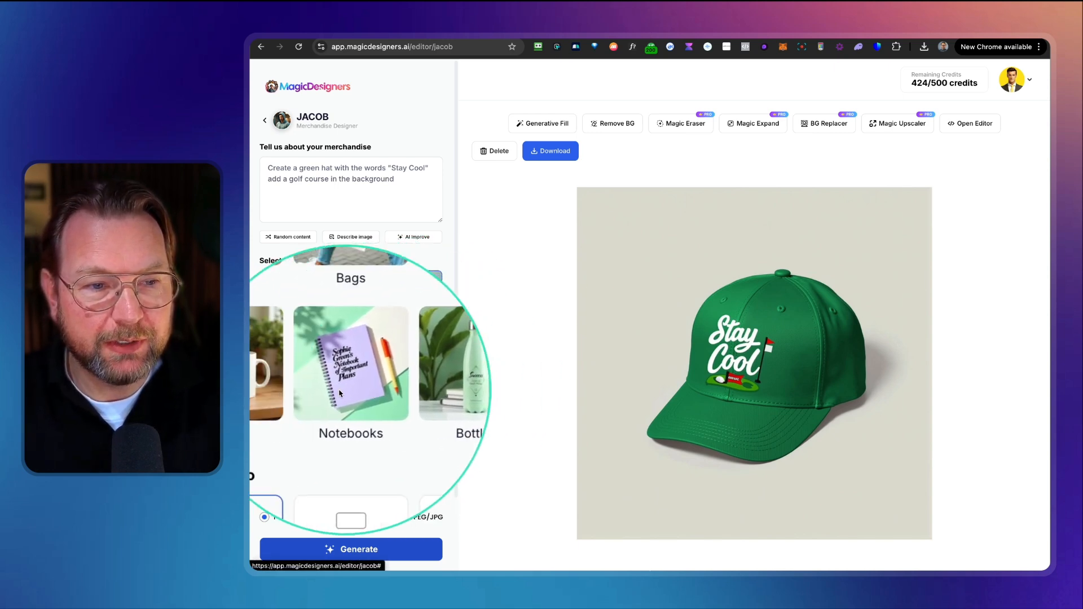
scroll(337, 406, down, 3)
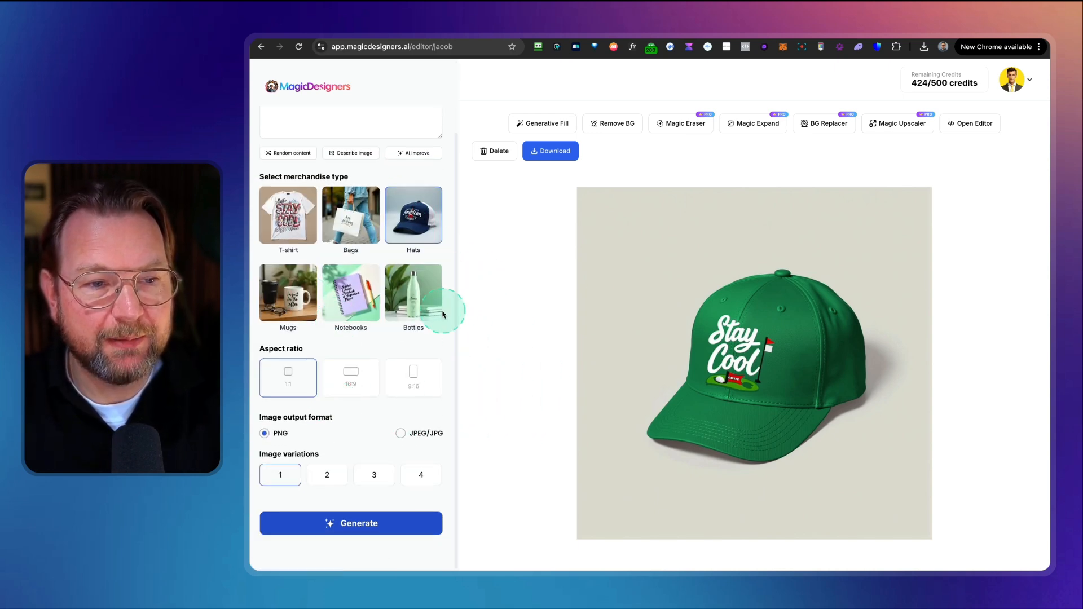
Step: Switch to the Olivia social media designer and generate a post from the default Instagram prompt
scroll(406, 178, up, 3)
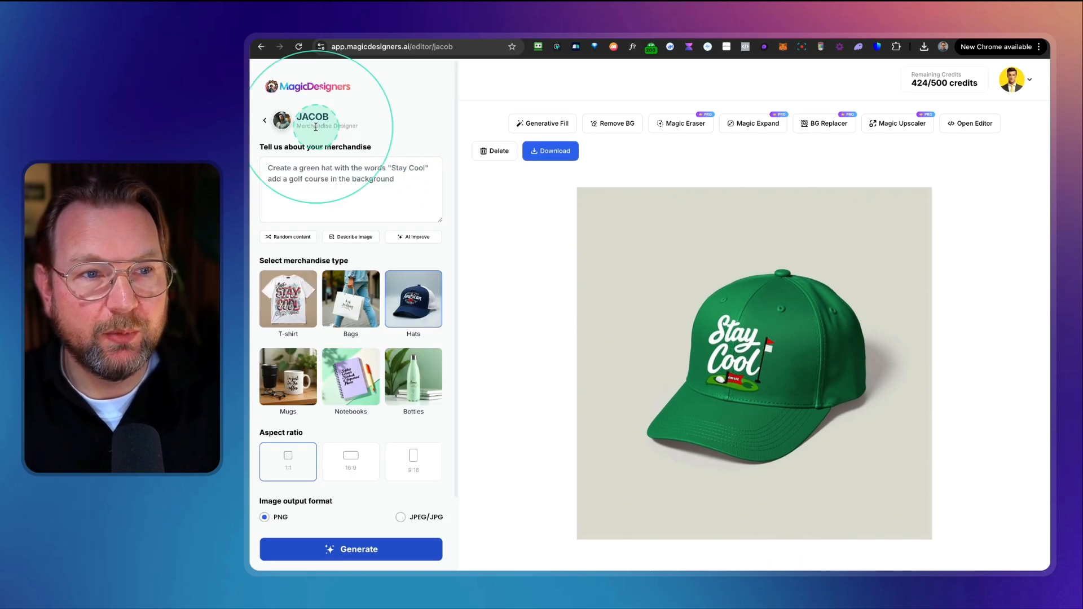
click(265, 120)
mouse_move(725, 477)
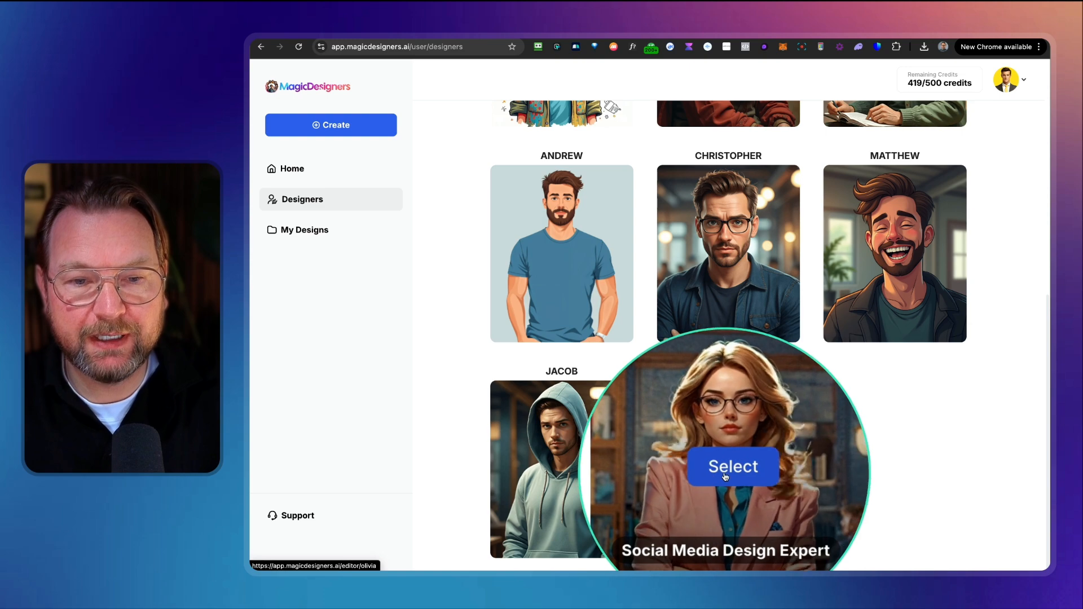
click(725, 477)
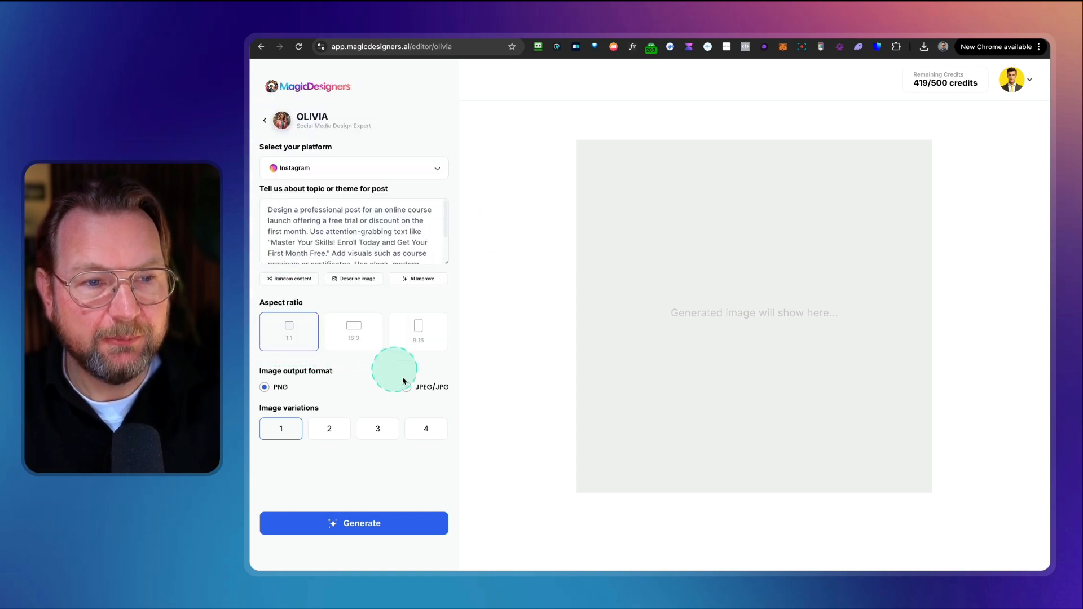
click(342, 523)
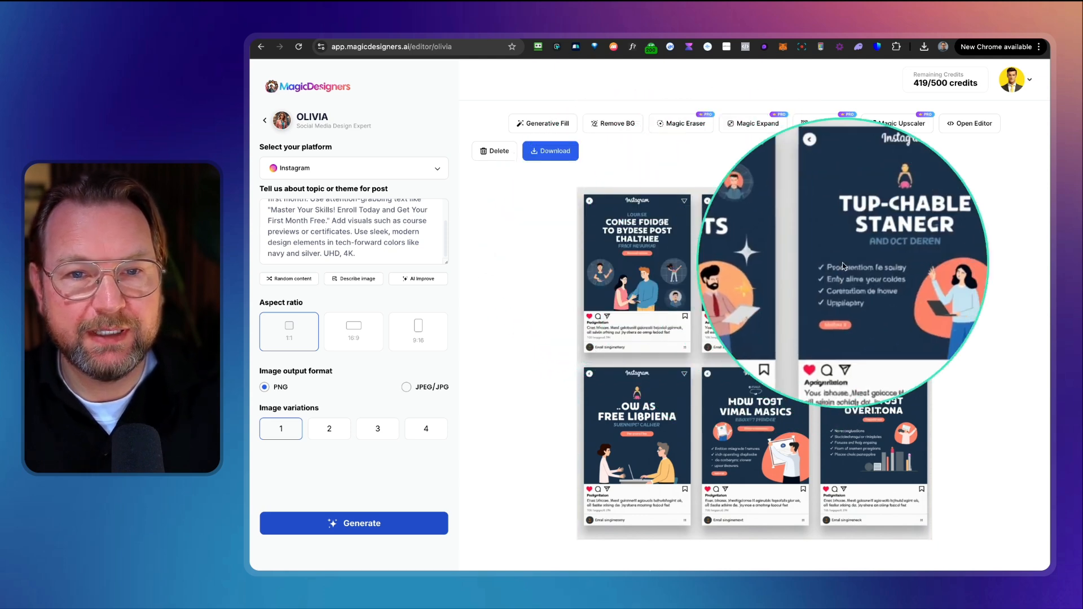
Step: Choose the YouTube platform, replace the topic with 'Create a thumbnail for my "Magic Designers Review".', set 16:9, and generate it
click(309, 168)
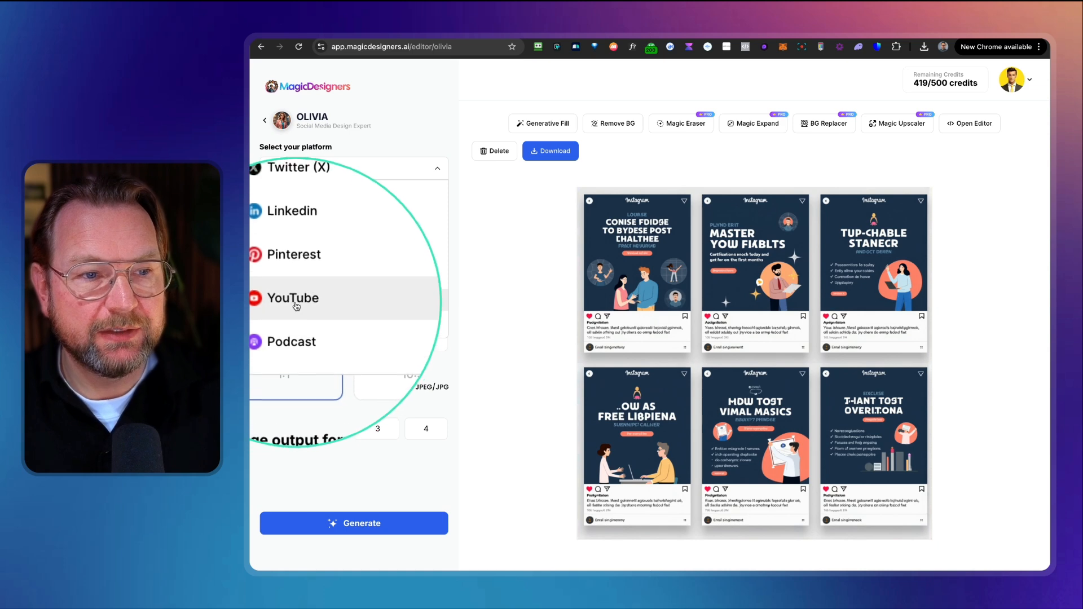
click(301, 300)
click(328, 240)
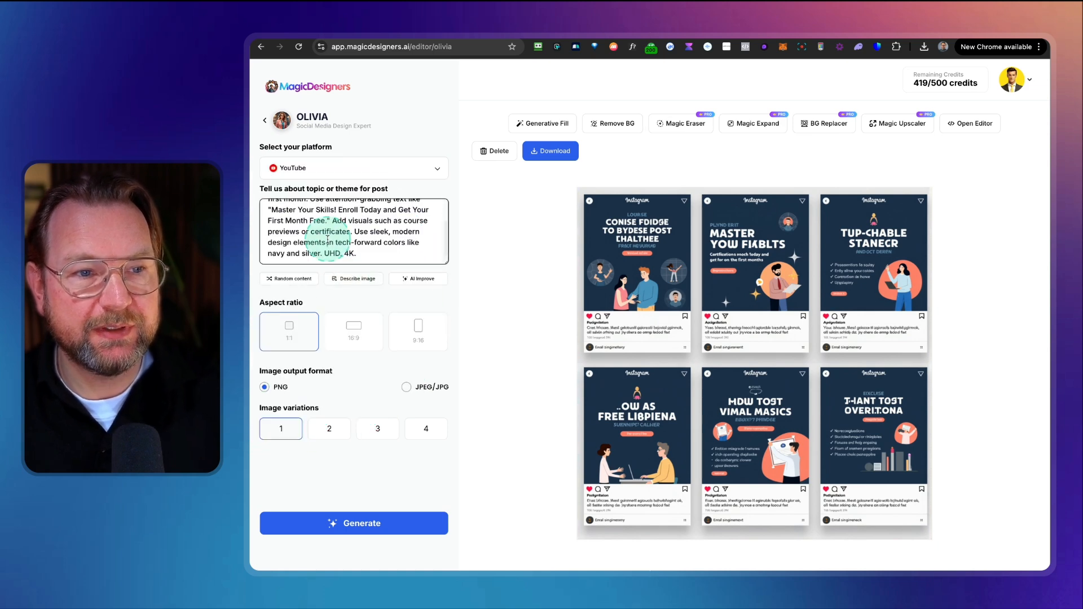
key(super+a)
key(super+v)
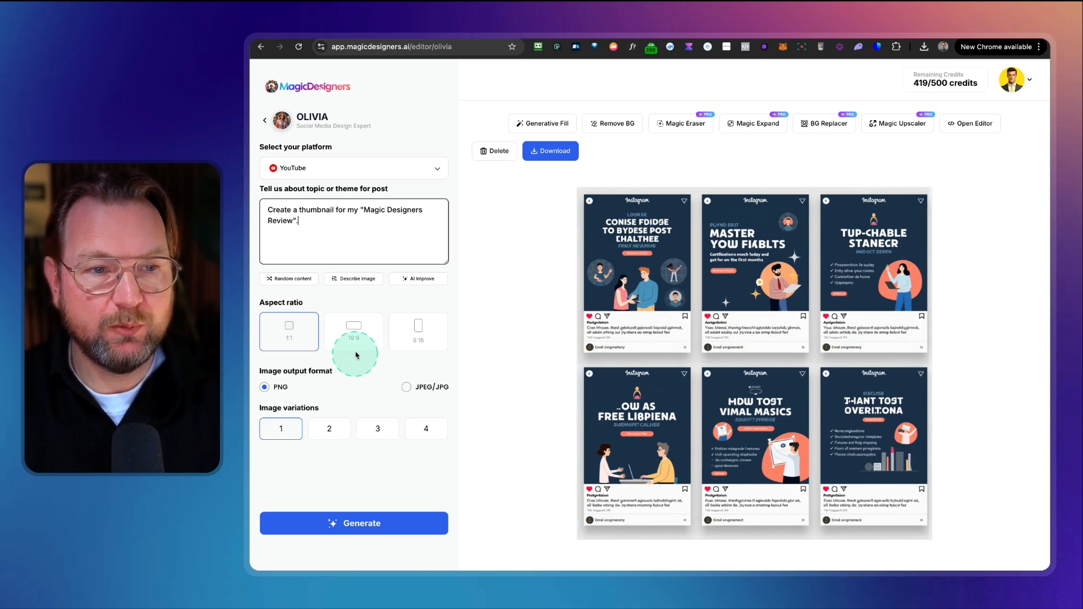
click(356, 355)
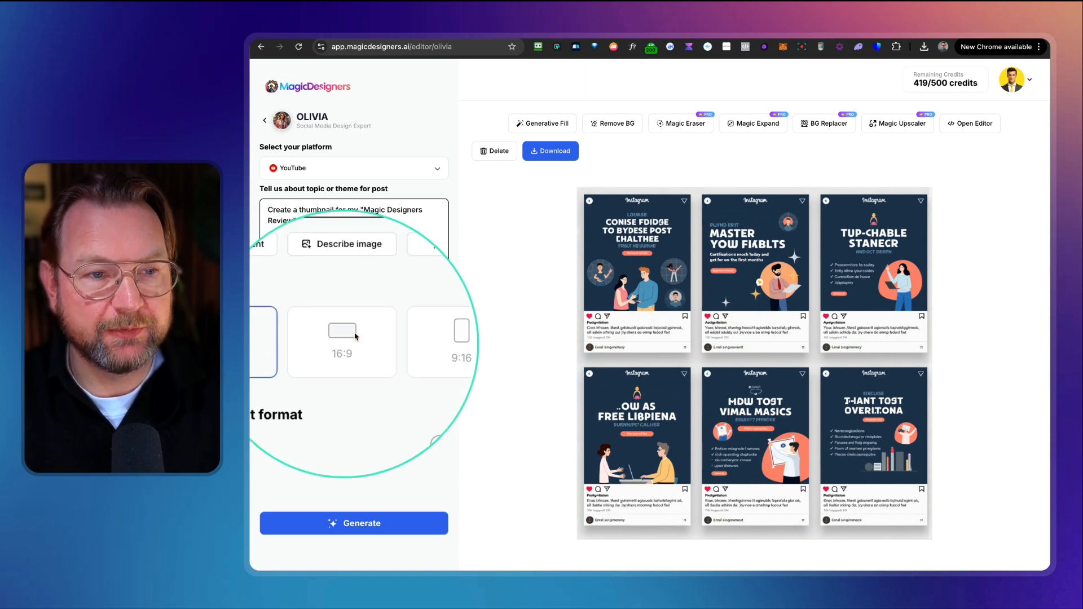
click(354, 526)
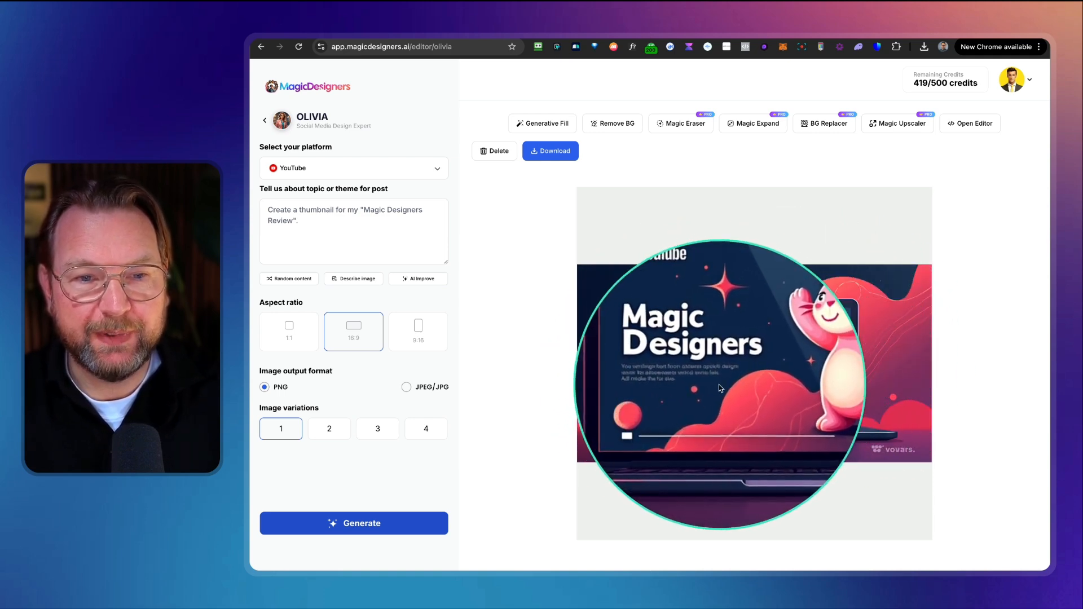
Step: Return to the Home dashboard via the designers page
click(527, 321)
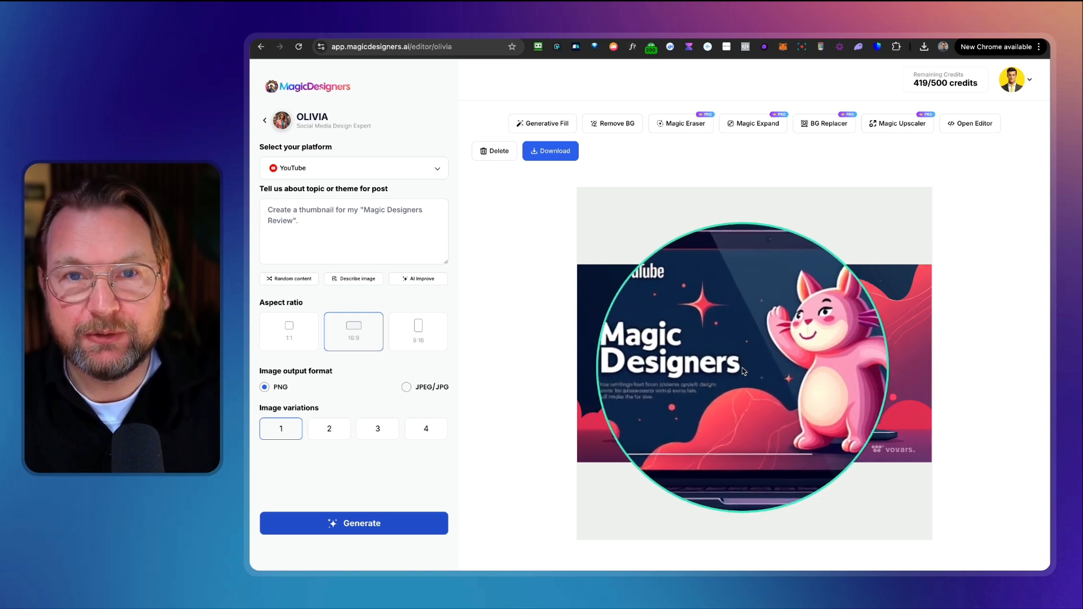
click(929, 523)
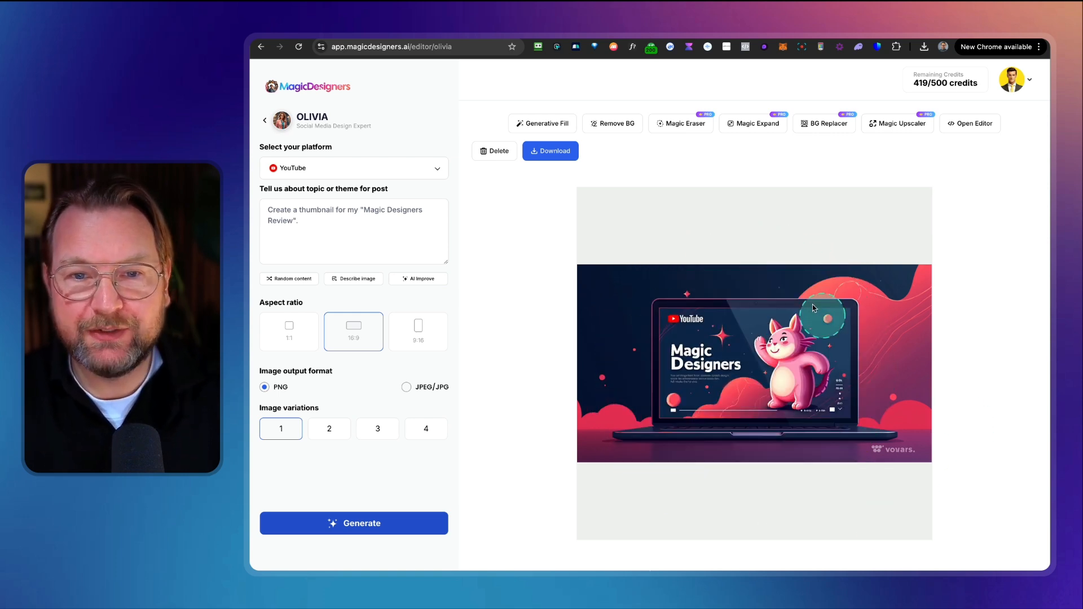
click(358, 170)
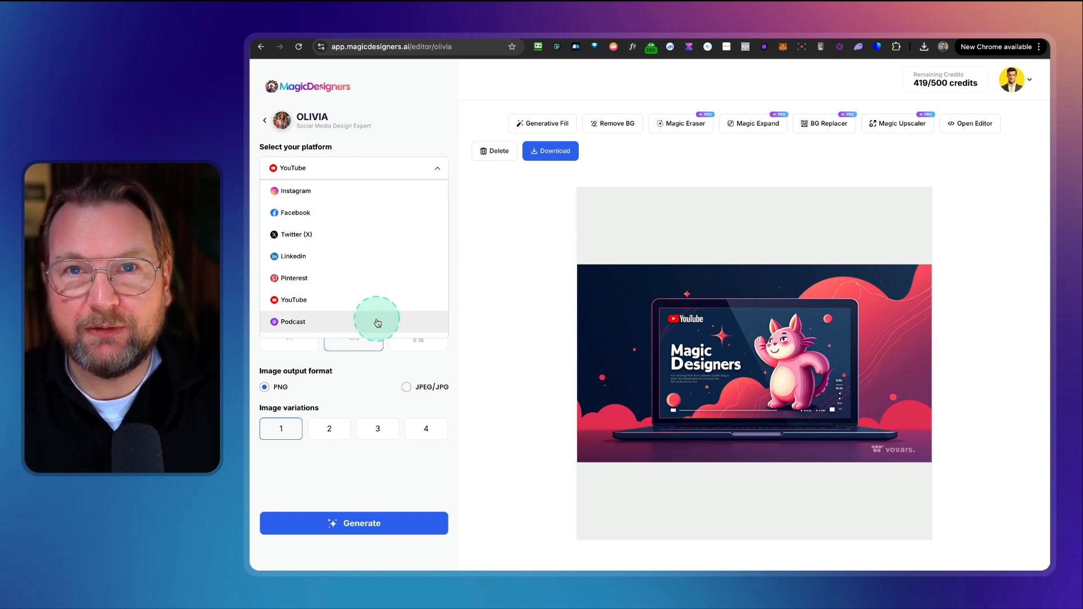
click(402, 136)
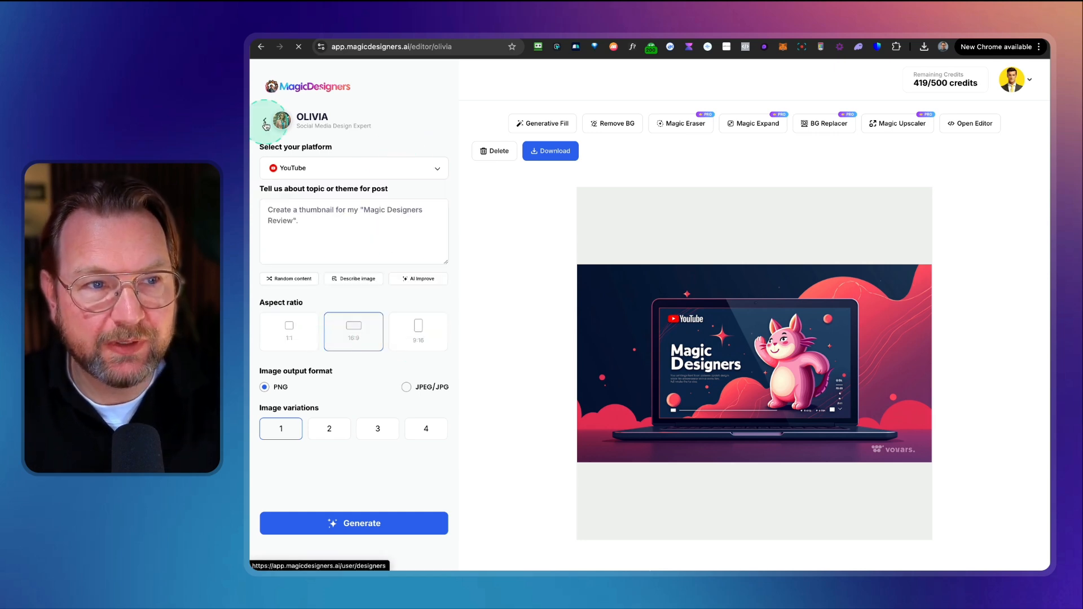
click(680, 288)
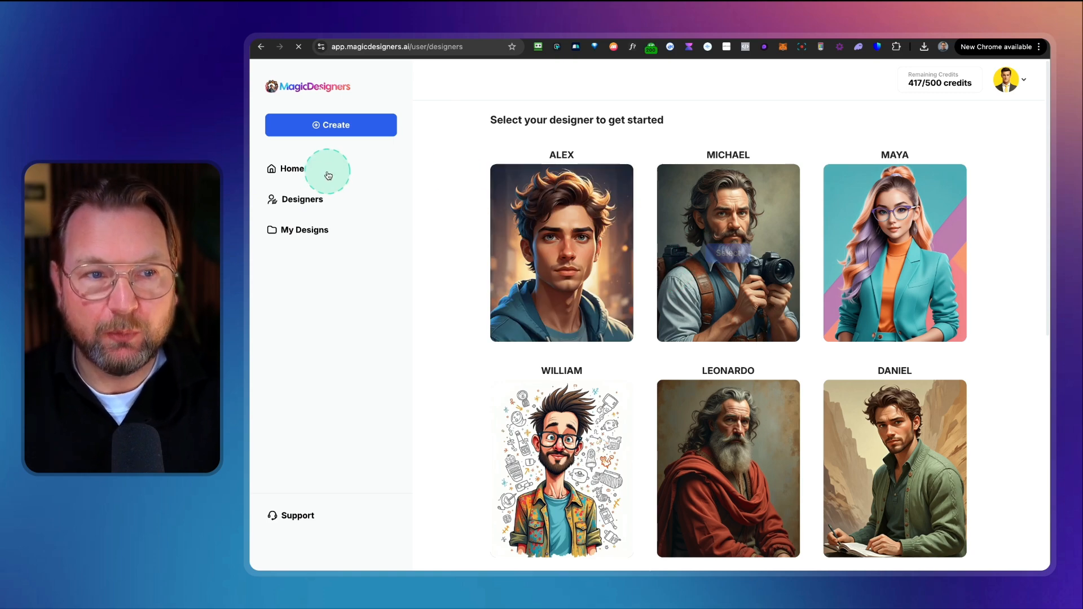
click(292, 172)
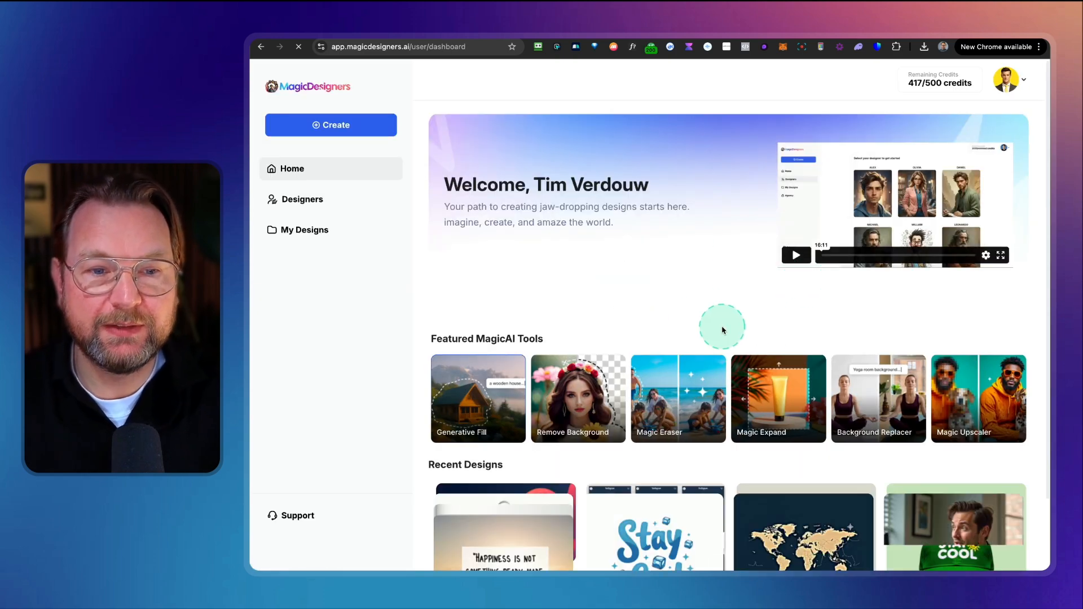
Step: Open the Background Replacer from the featured MagicAI tools
mouse_move(424, 343)
mouse_down()
mouse_move(806, 443)
mouse_move(1017, 461)
mouse_up()
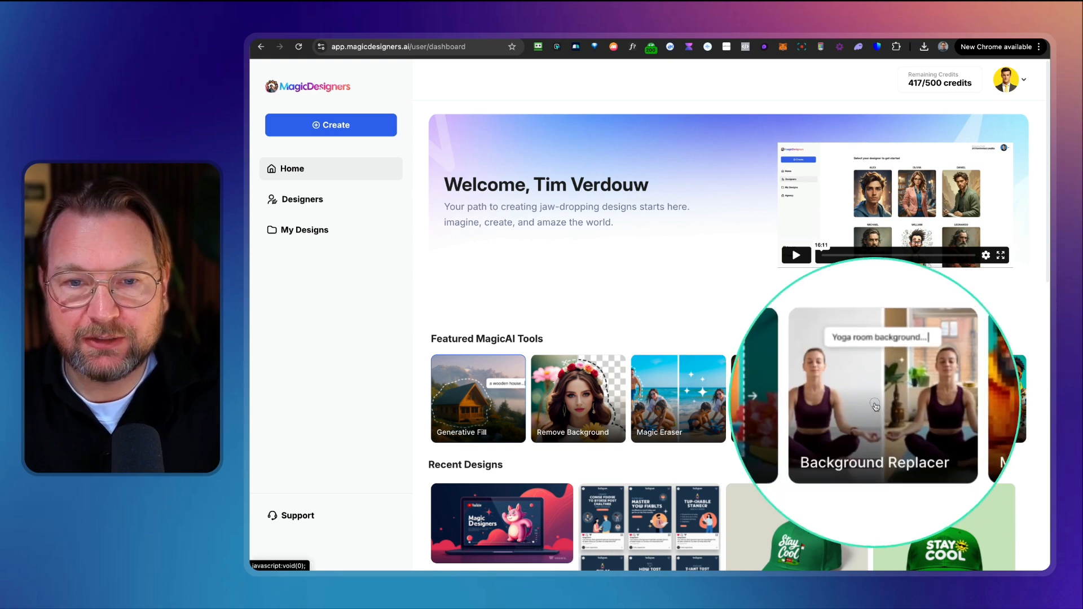
click(875, 404)
scroll(691, 271, up, 5)
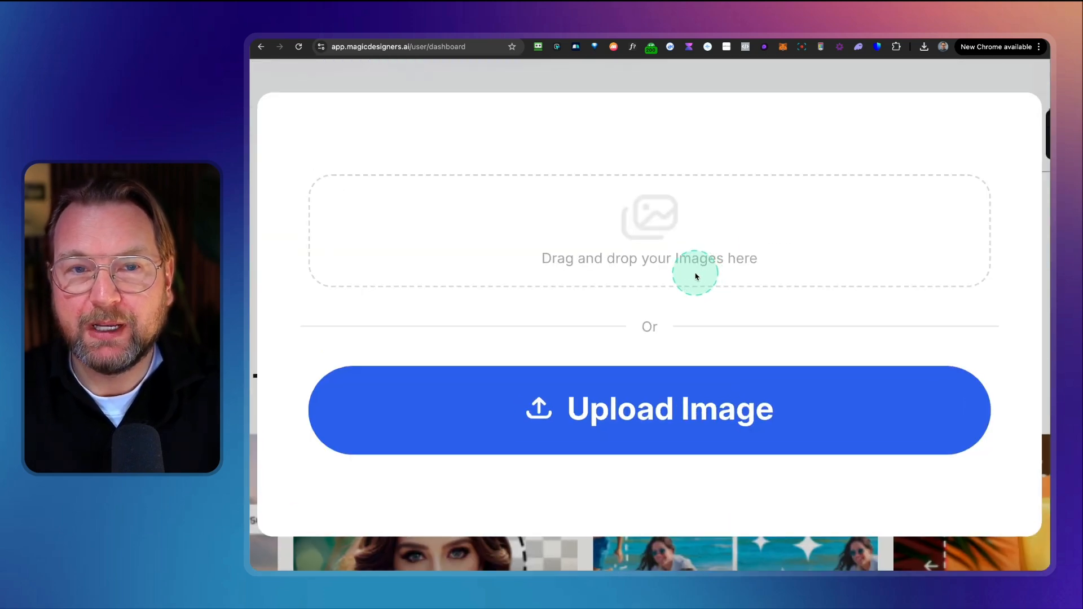
scroll(697, 277, down, 5)
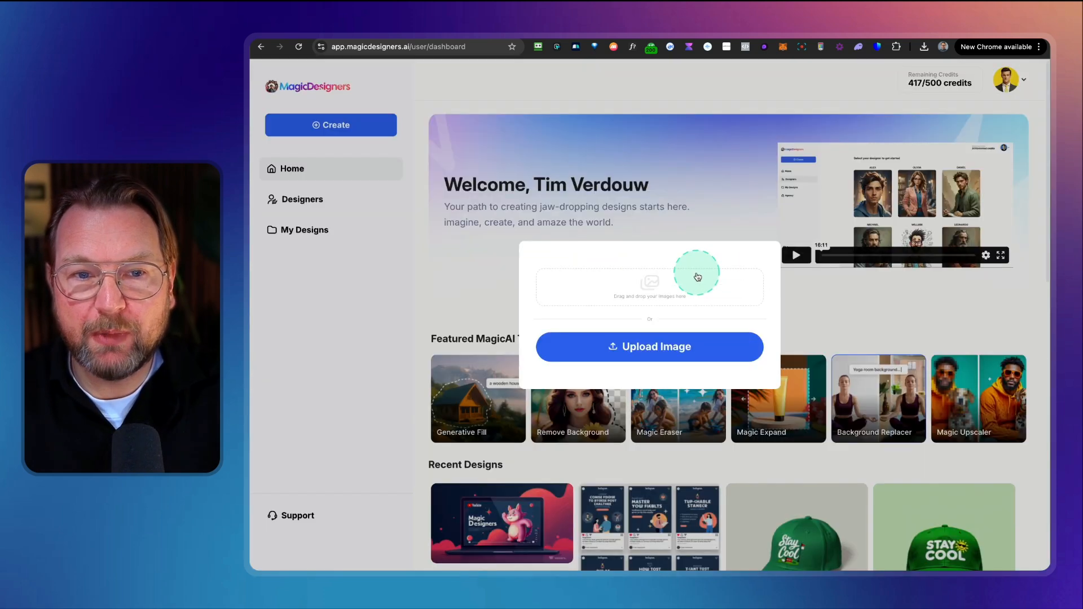
Step: Upload the Ecoya hand lotion bottle photo from a folder inside Downloads
click(650, 286)
scroll(615, 242, up, 1)
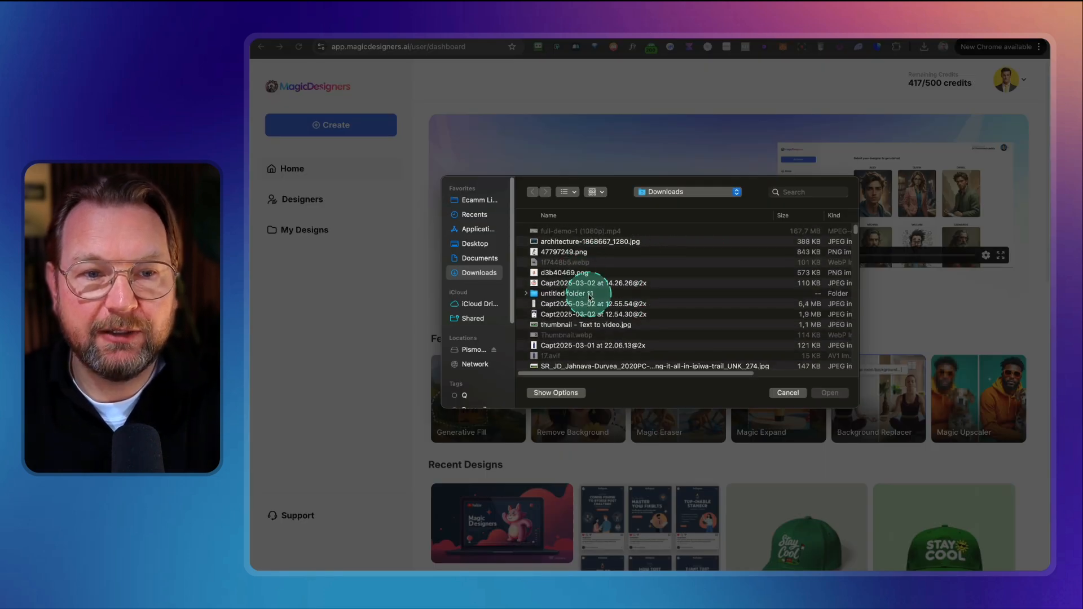
double_click(590, 295)
click(587, 241)
key(space)
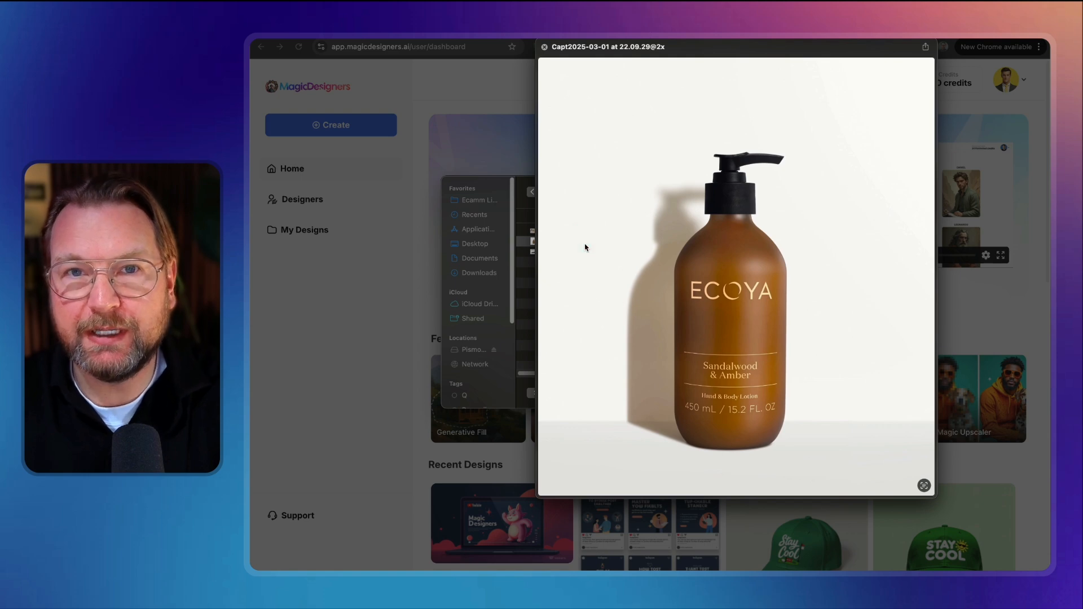
key(space)
click(585, 244)
key(space)
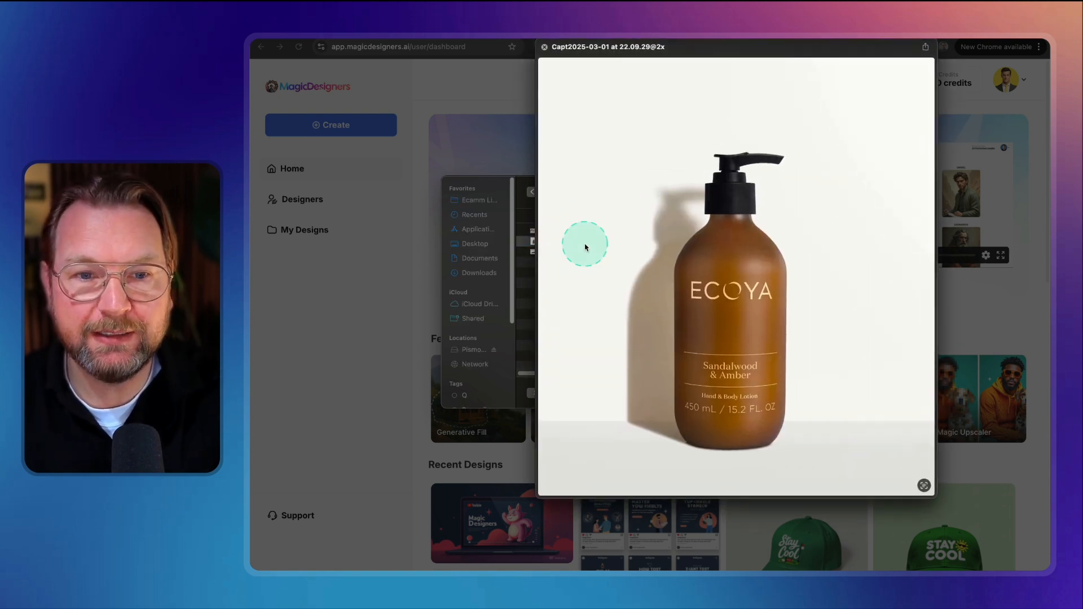
key(space)
key(Return)
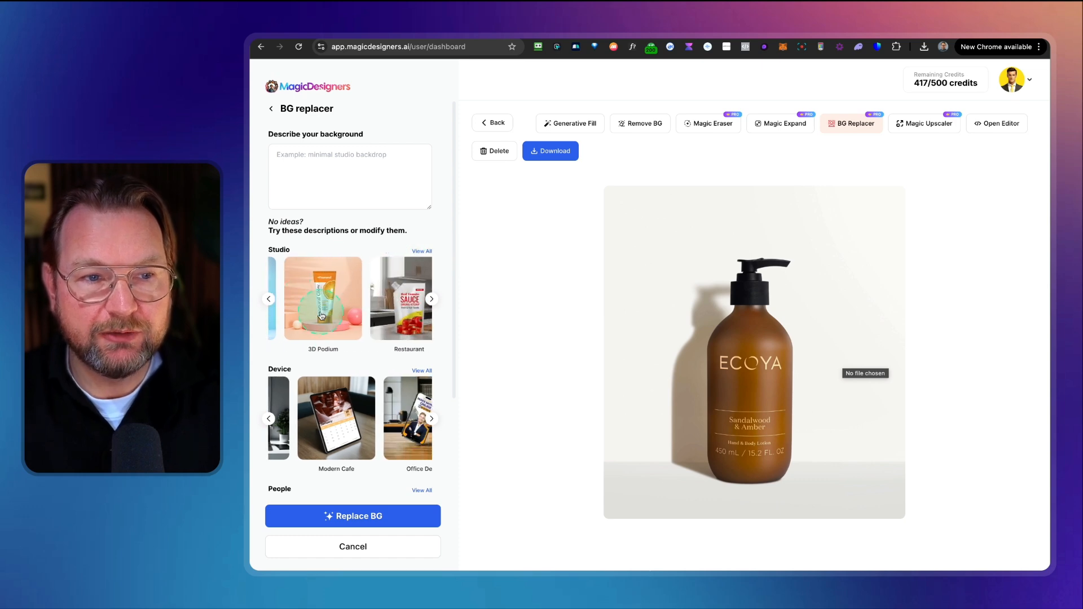
Step: View all Studio background presets and choose the Leaf description
scroll(341, 364, down, 3)
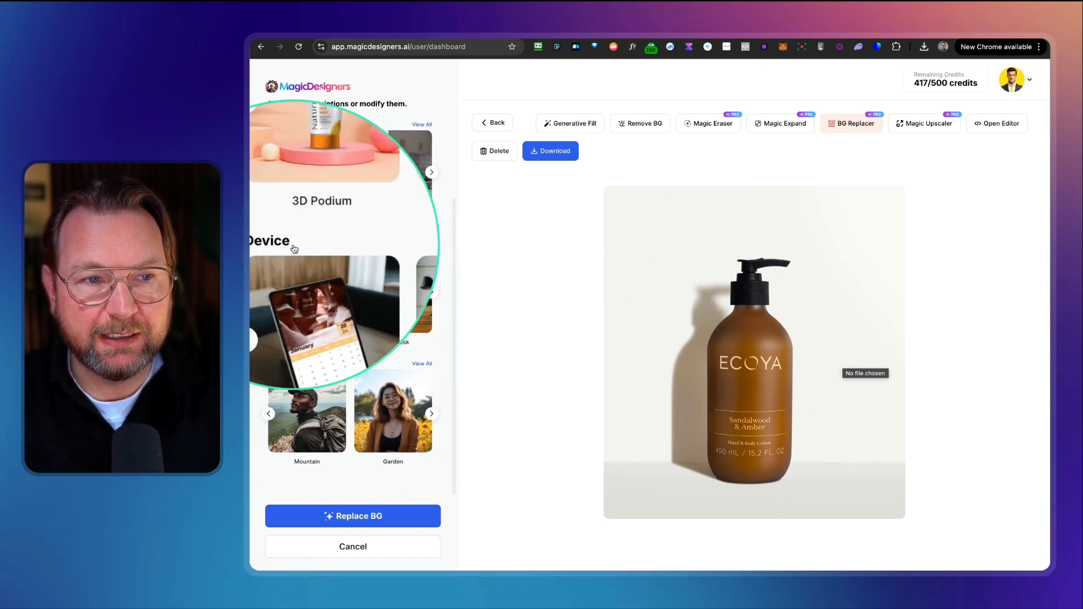
scroll(327, 367, up, 3)
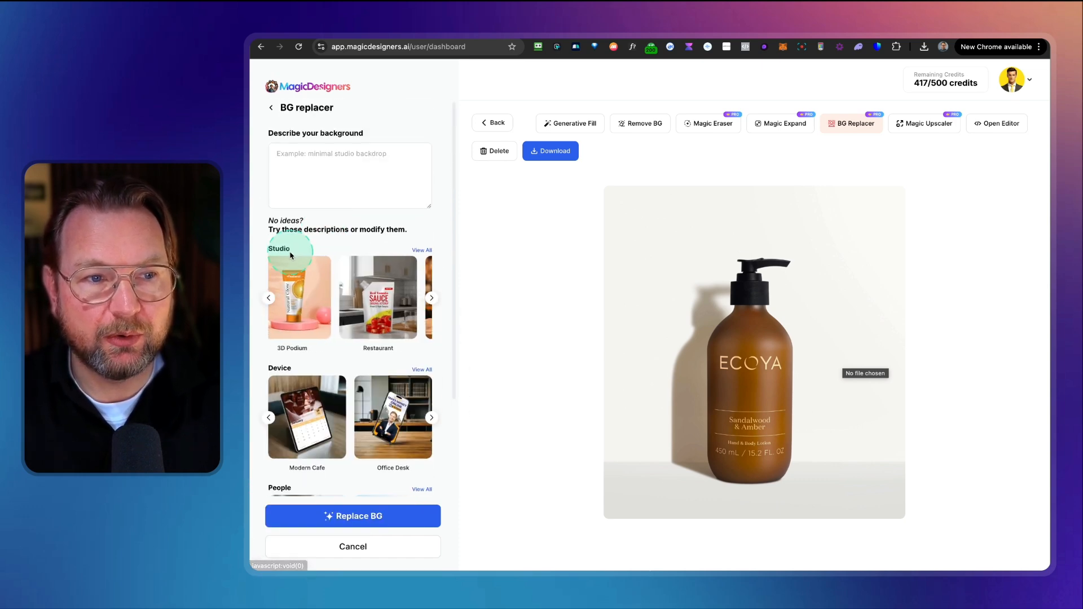
click(374, 183)
click(421, 251)
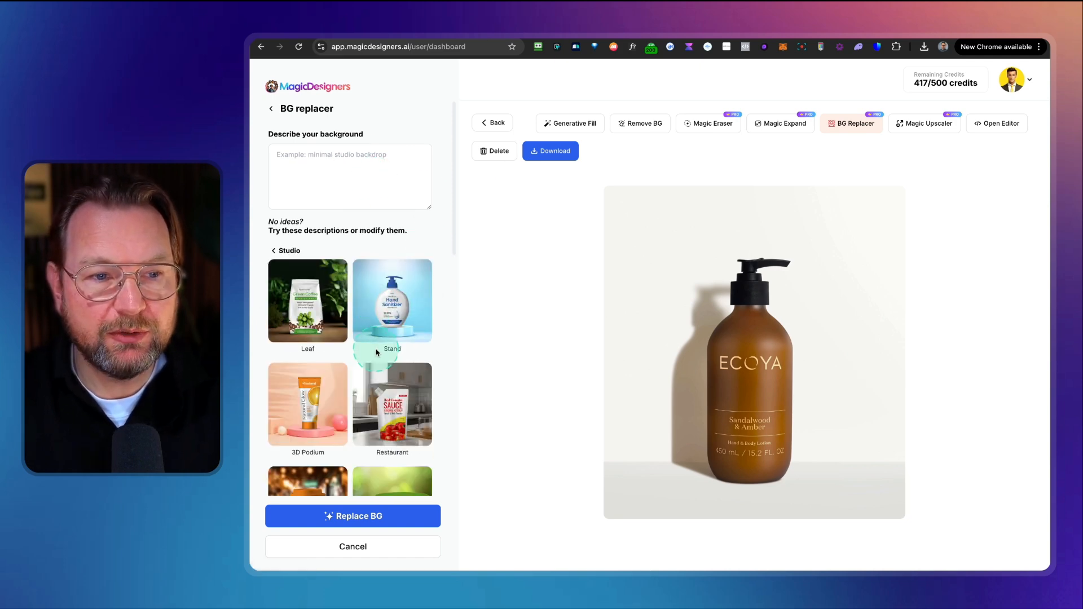
scroll(377, 352, down, 3)
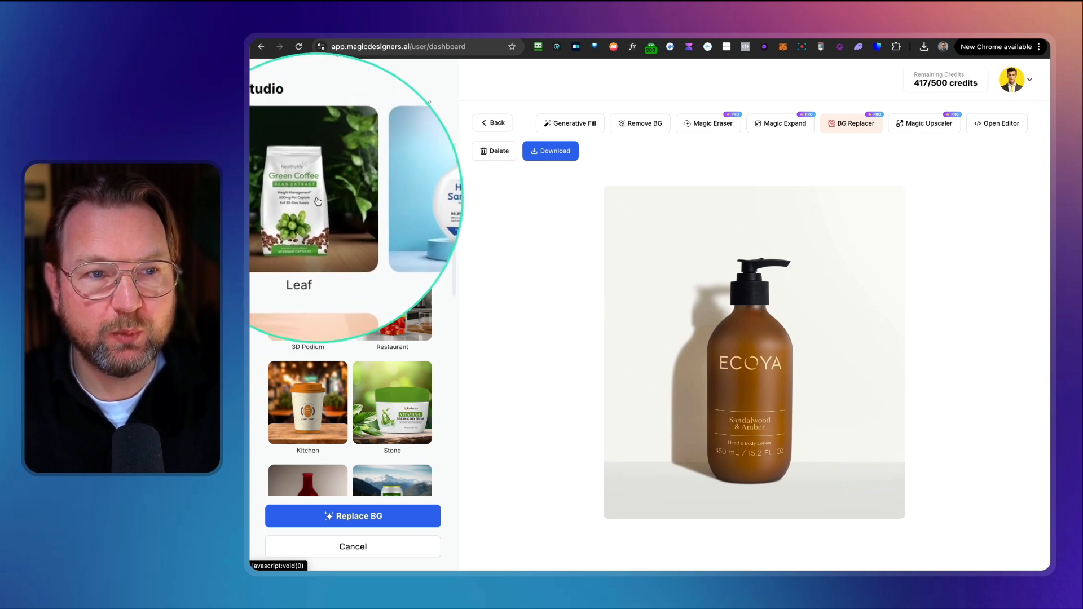
click(308, 228)
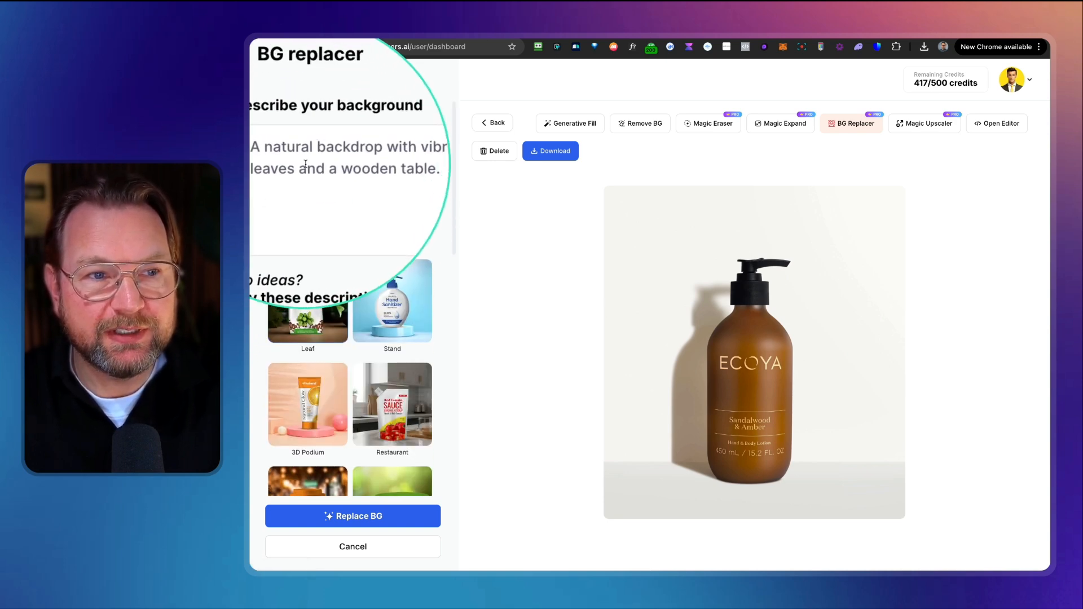
Step: Change the table in the description to 'marmer', replace the background, and pick one of the results
double_click(336, 166)
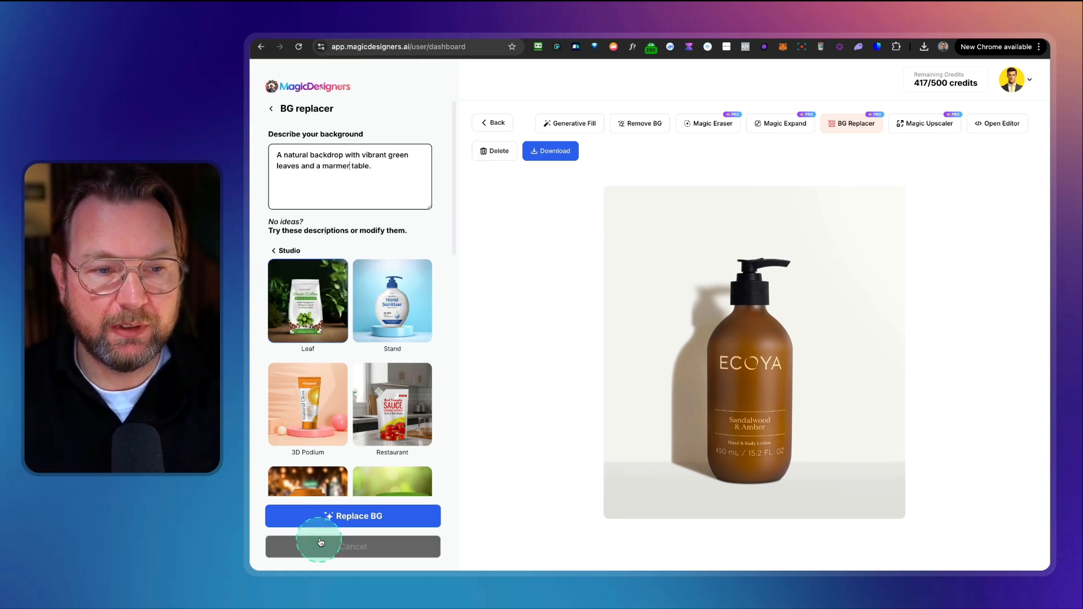
click(327, 517)
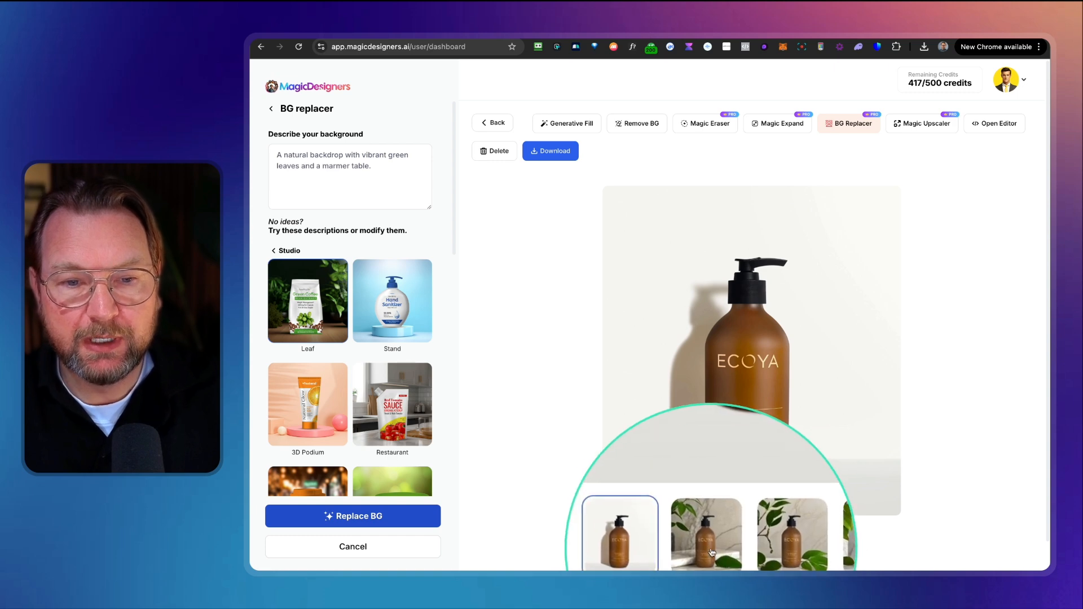
click(708, 540)
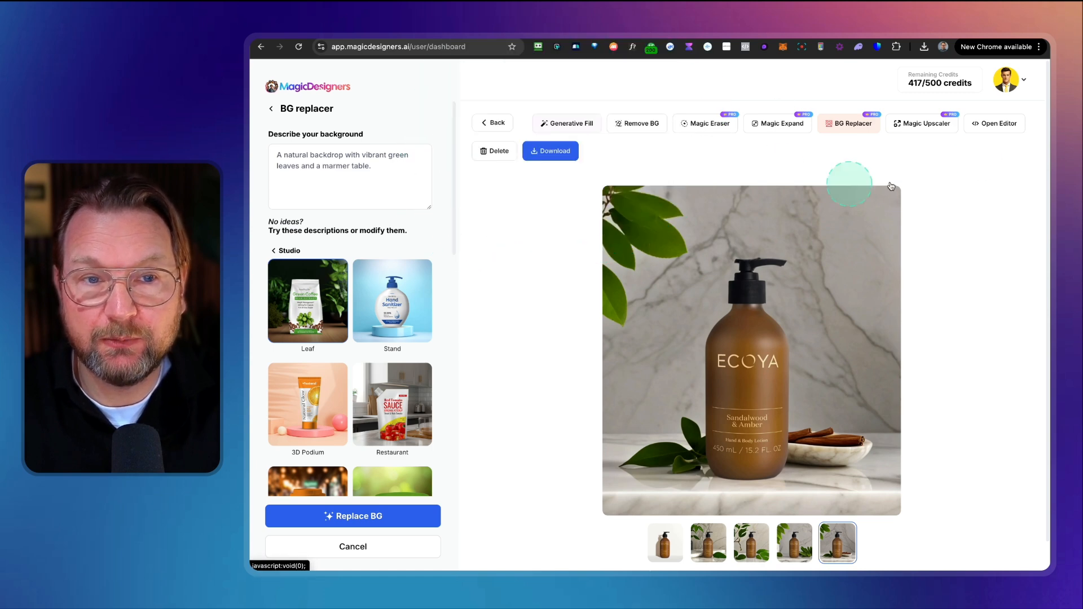
Step: Open the image in the editor and try the Polaroid, Kodachrome, Technicolor and Brownie filters
click(1003, 128)
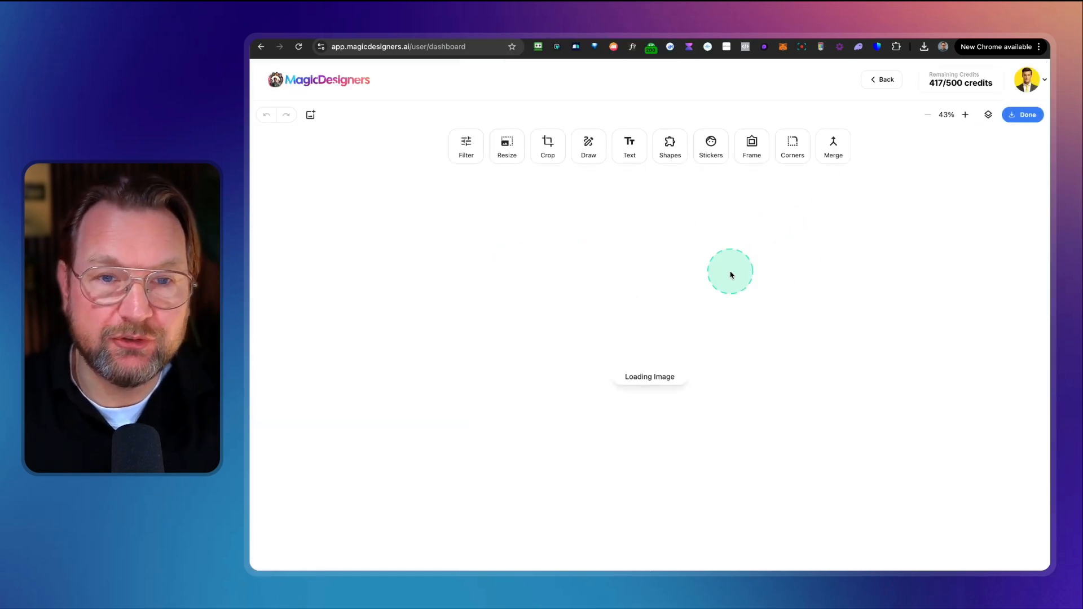
click(466, 149)
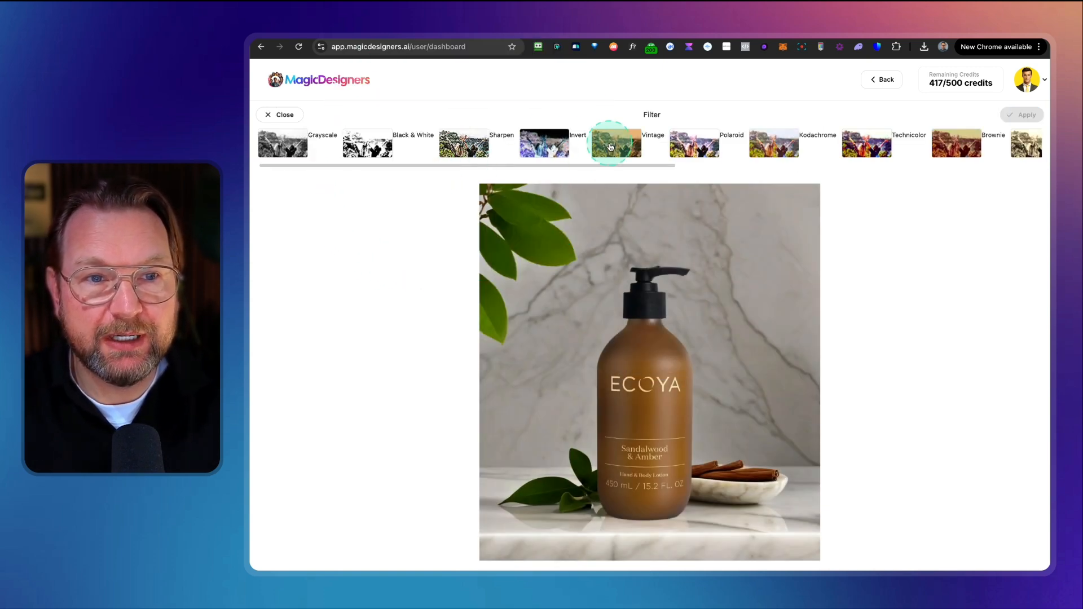
click(694, 143)
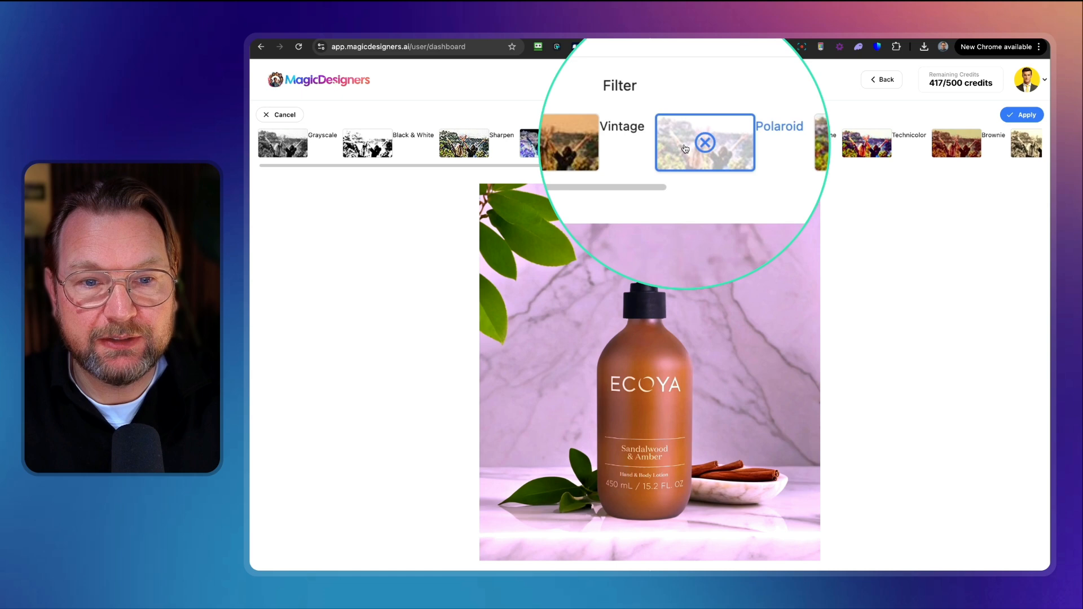
click(778, 148)
click(868, 148)
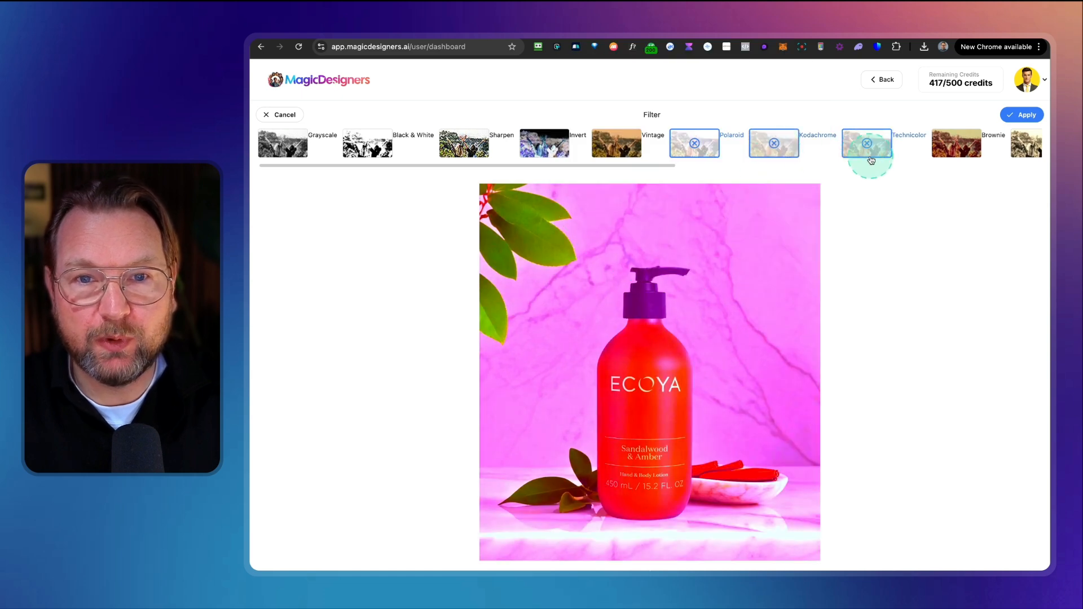
click(952, 151)
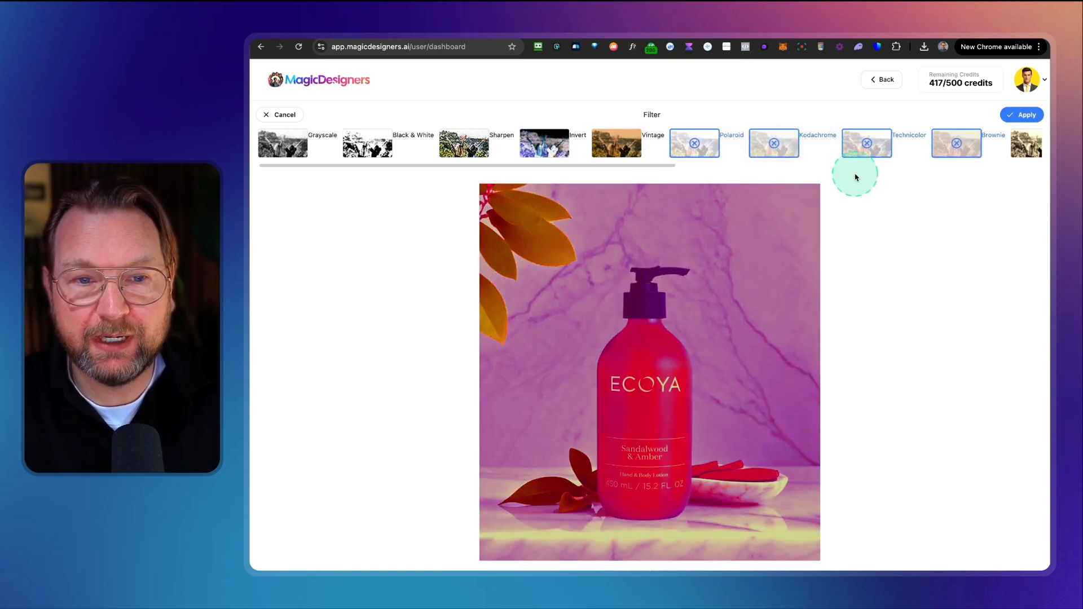
Step: Discard the filter and browse the Shapes and Stickers options in the editor
click(286, 118)
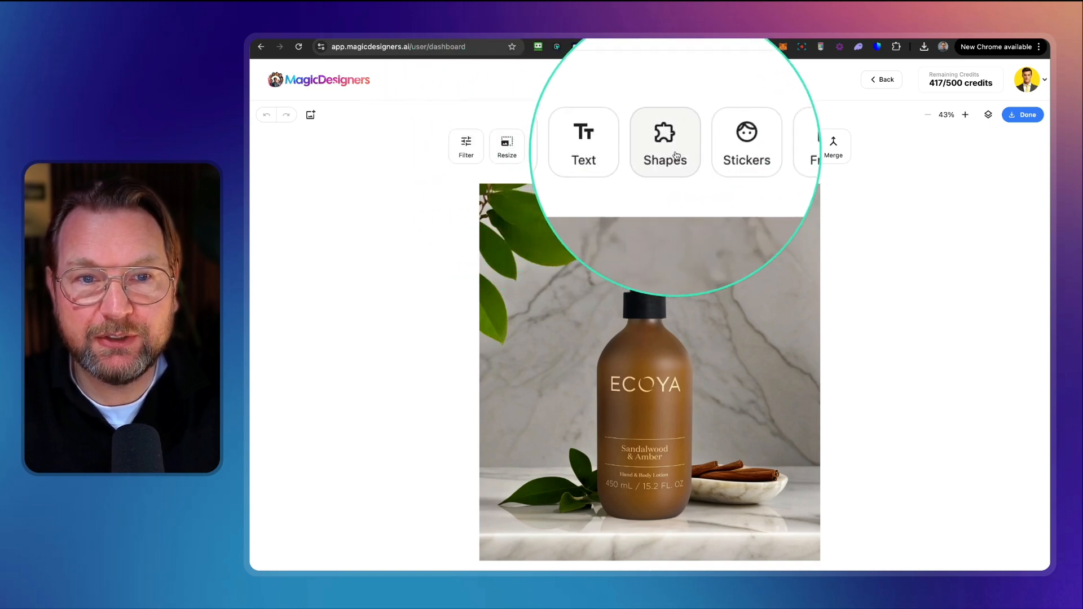
click(676, 155)
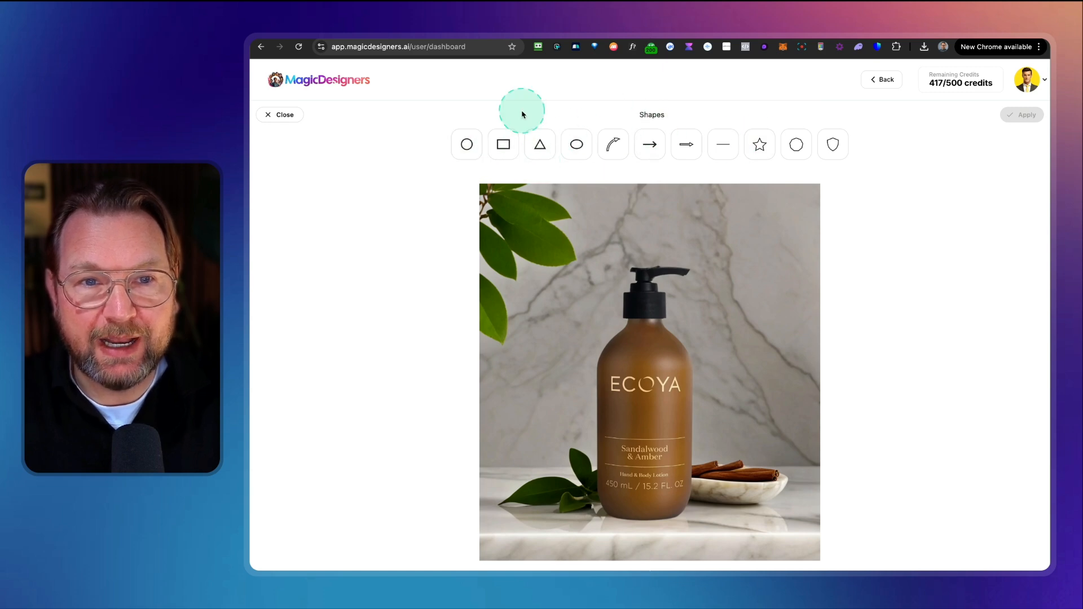
click(290, 119)
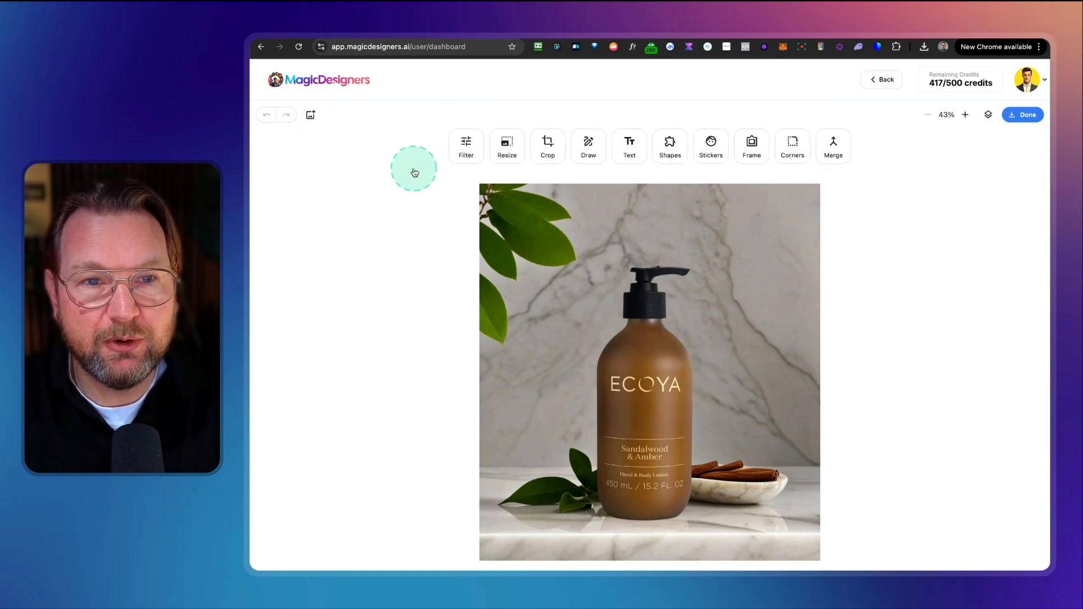
click(716, 156)
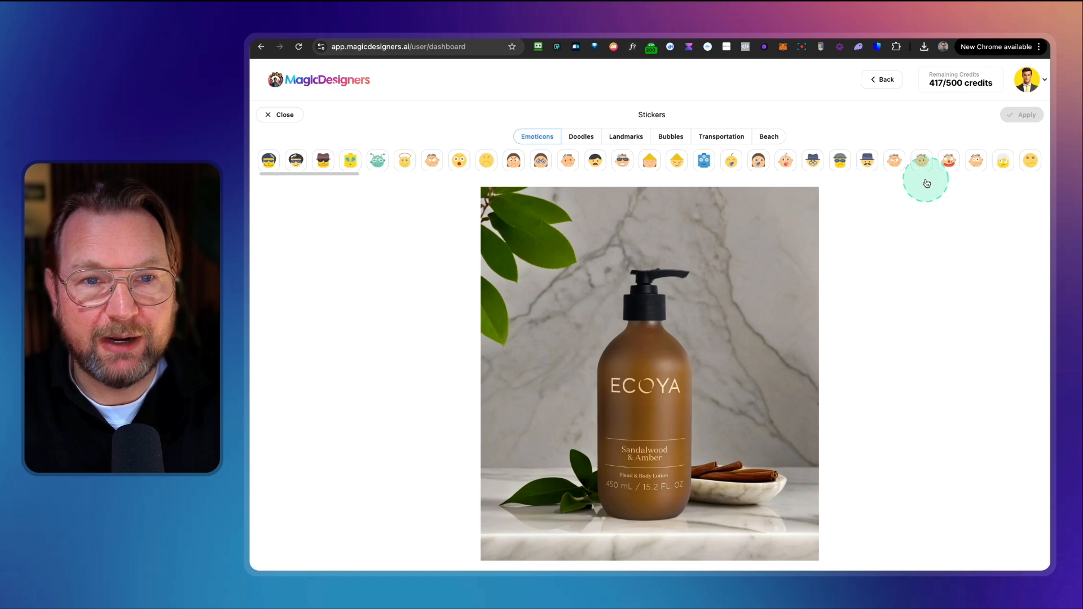
click(285, 114)
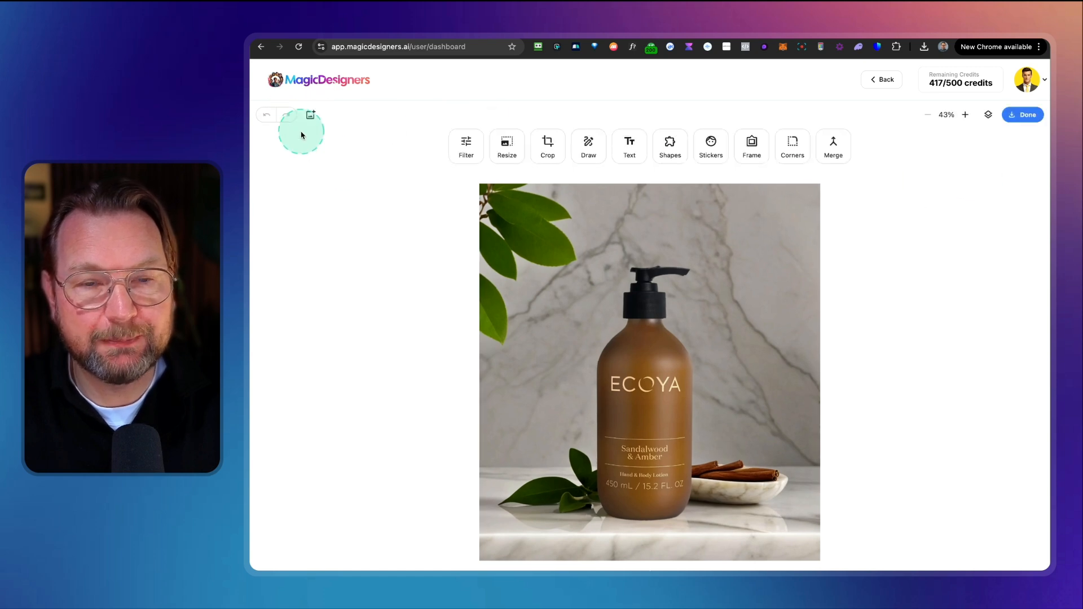
Step: Apply a rough white-edged frame around the product image
click(747, 148)
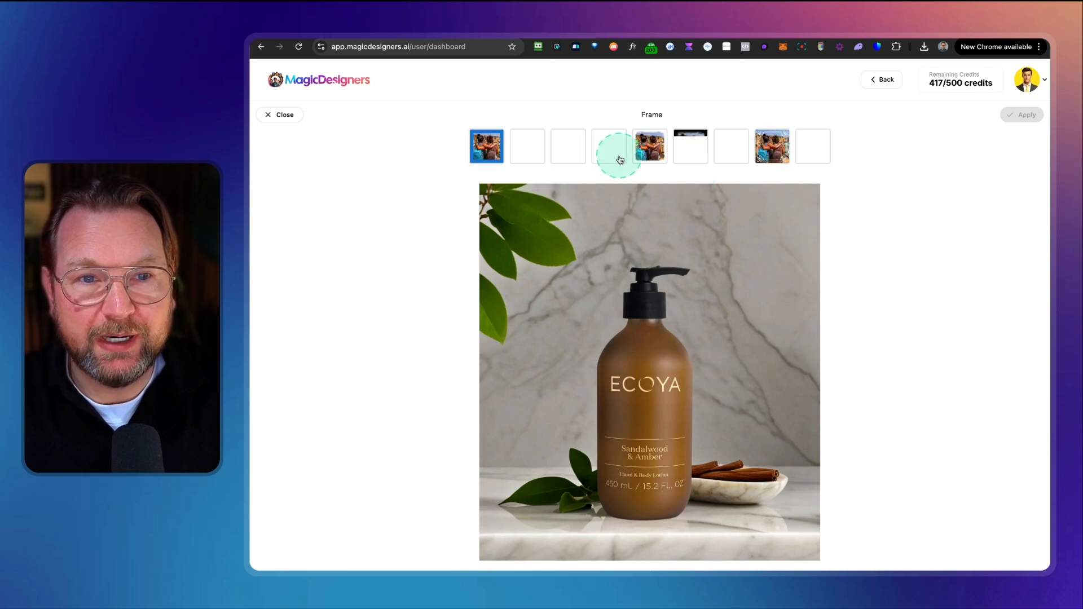
click(647, 152)
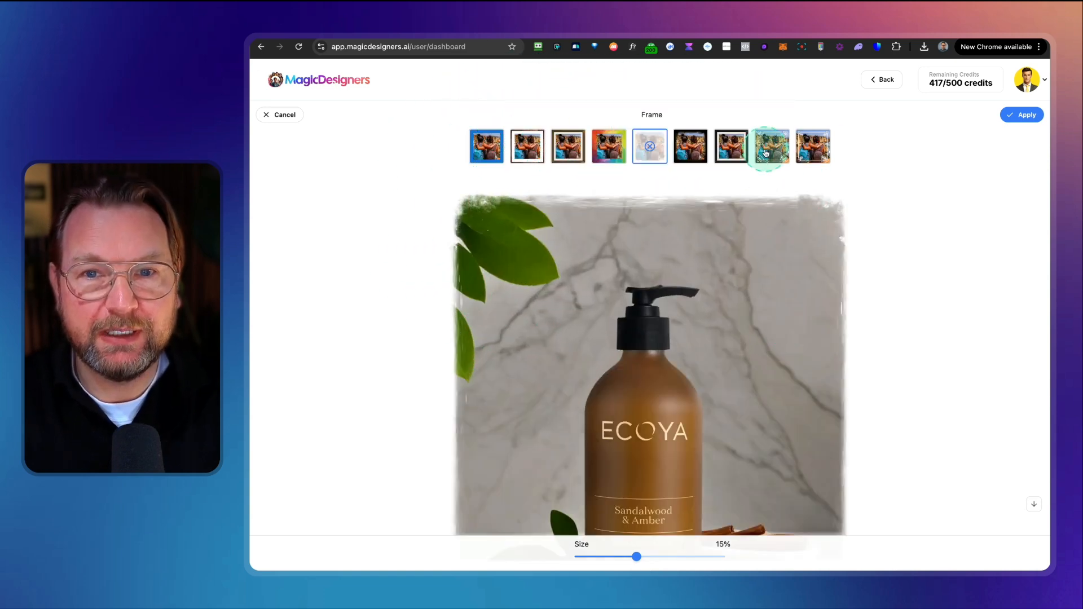
click(1018, 116)
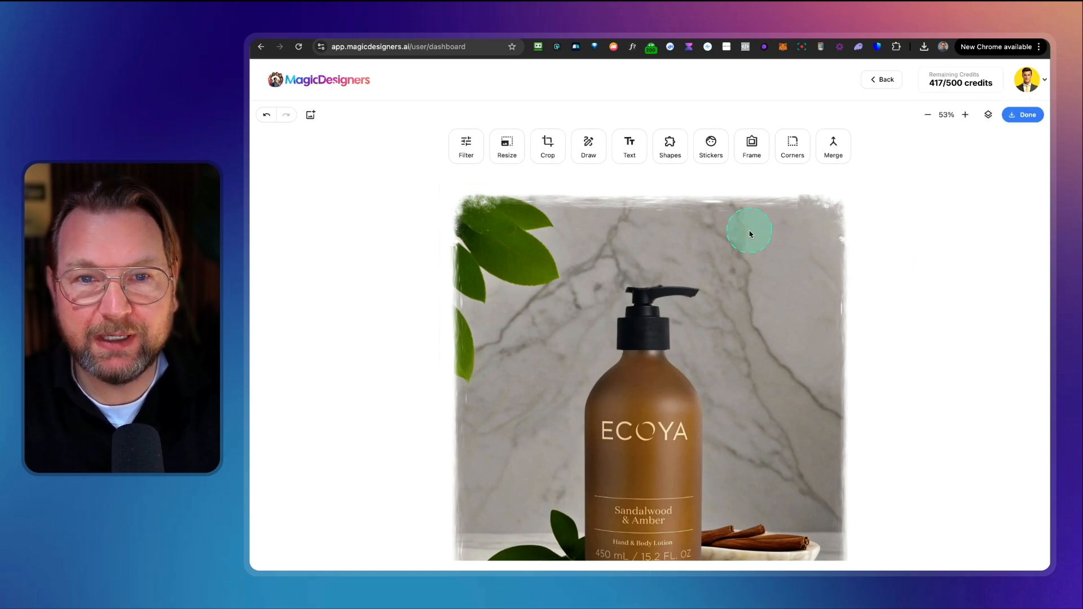
Step: Apply rounded corners with a 198px radius to the image
click(778, 158)
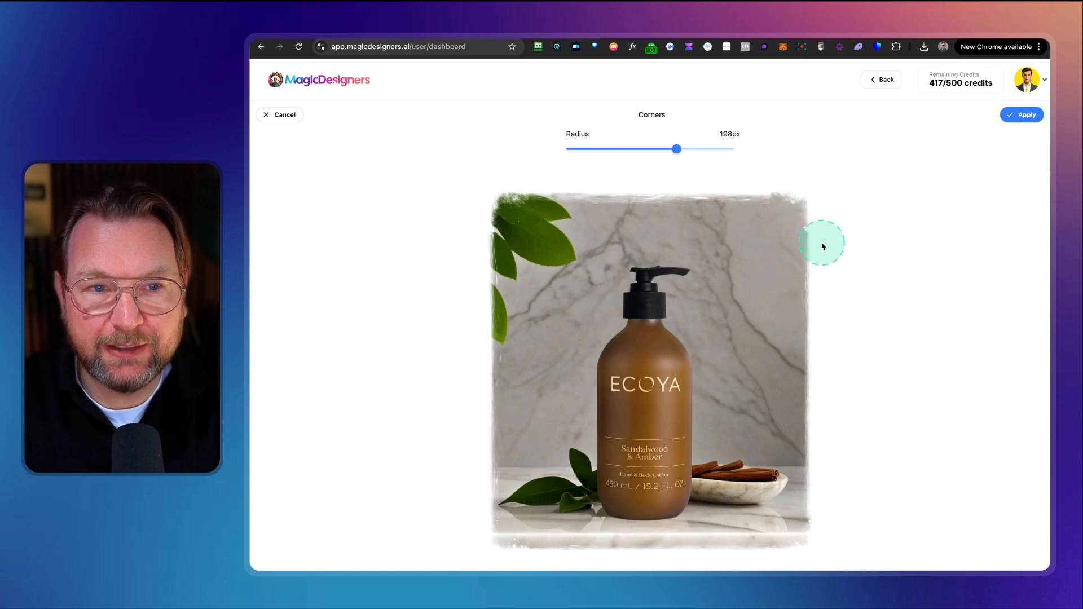
key(ctrl+alt+m)
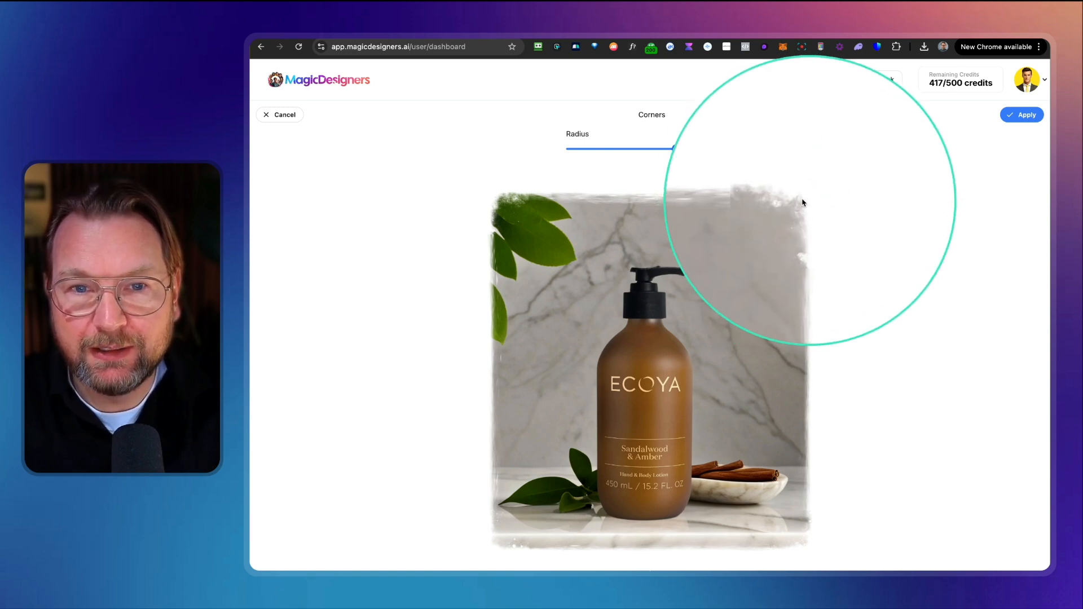
key(ctrl+alt+m)
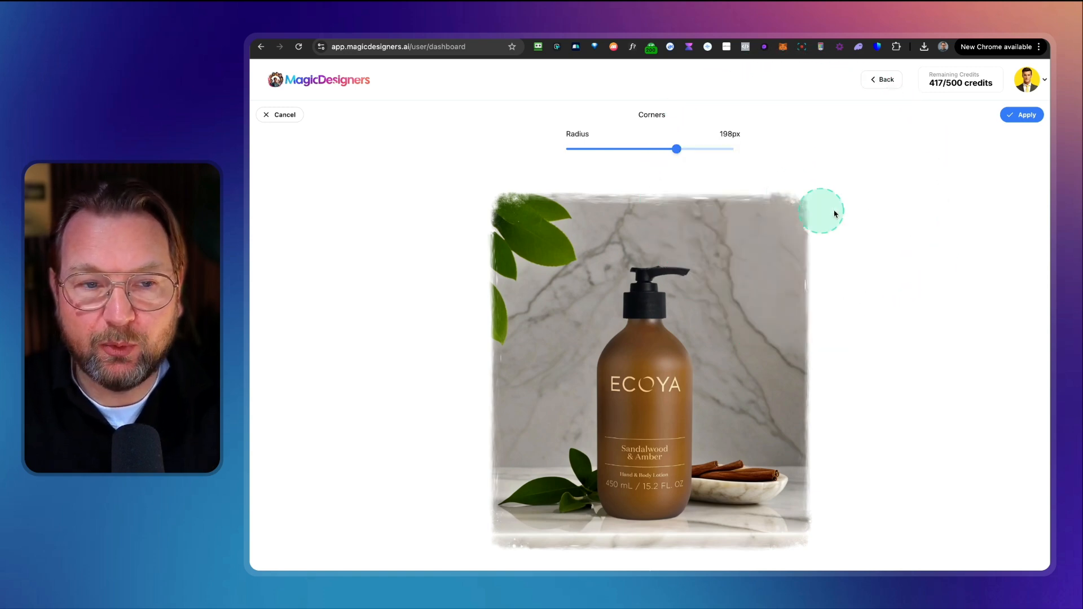
click(1025, 119)
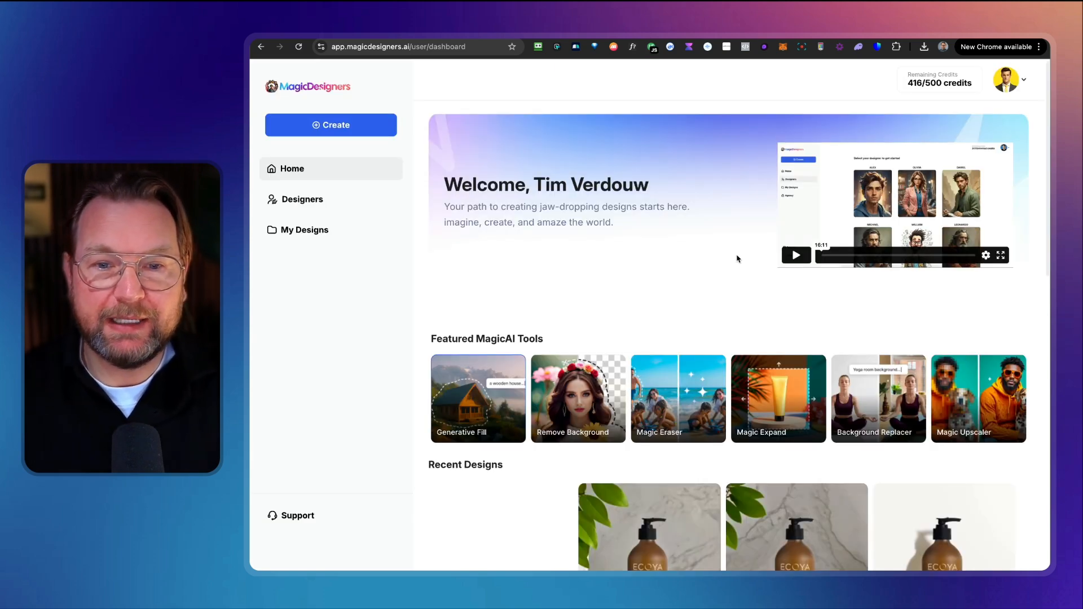
Step: Open Background Replacer and upload the car photo 780A6095.jpg
click(861, 401)
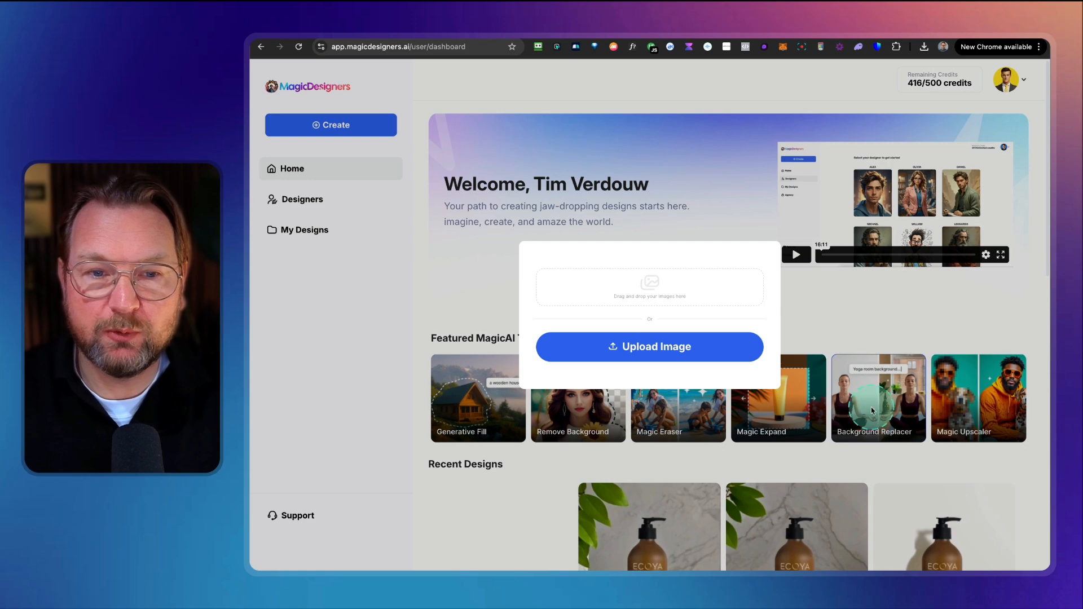
click(616, 292)
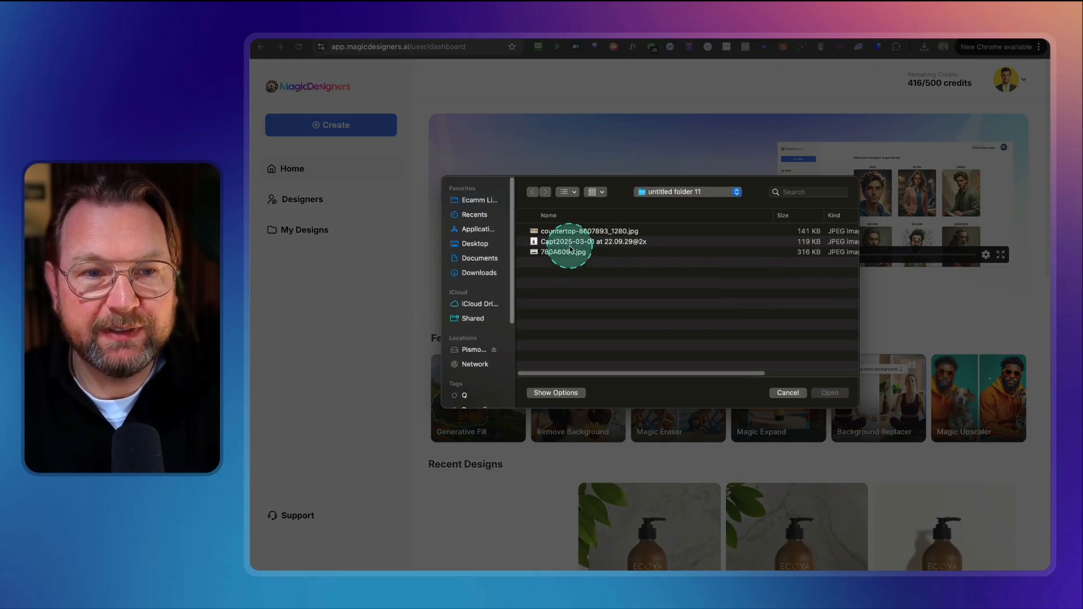
click(562, 254)
key(space)
key(space)
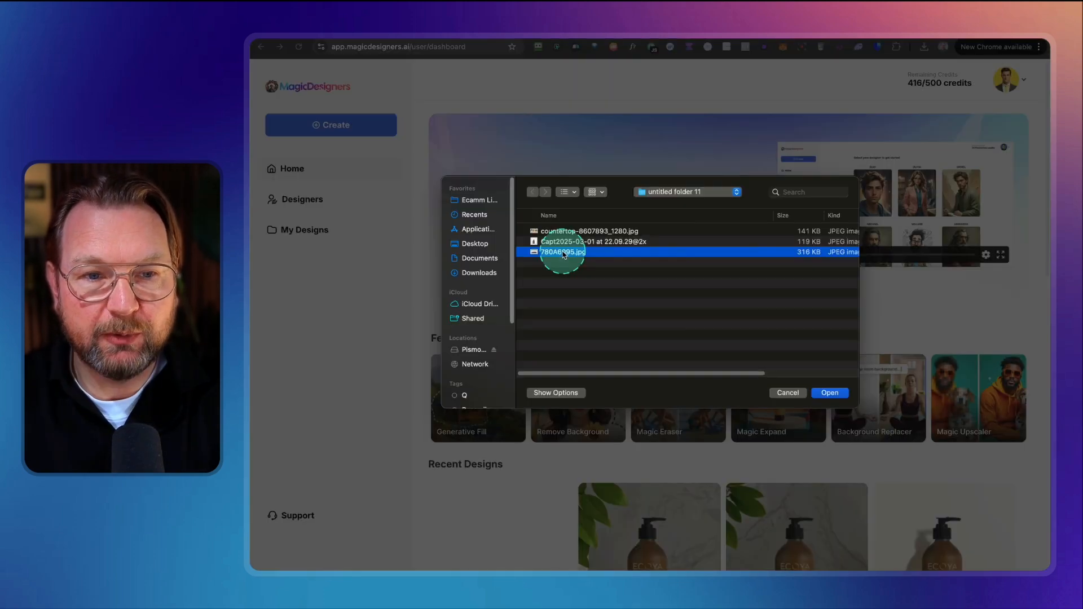
key(Return)
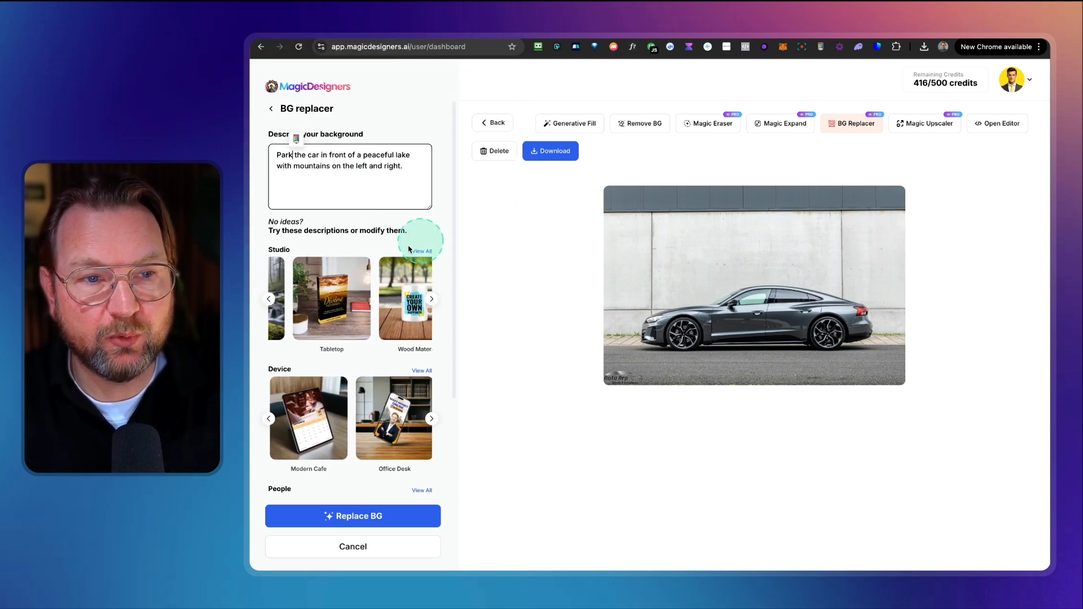
Step: Replace the car's background using the peaceful lake with mountains description and compare the generated results
click(351, 516)
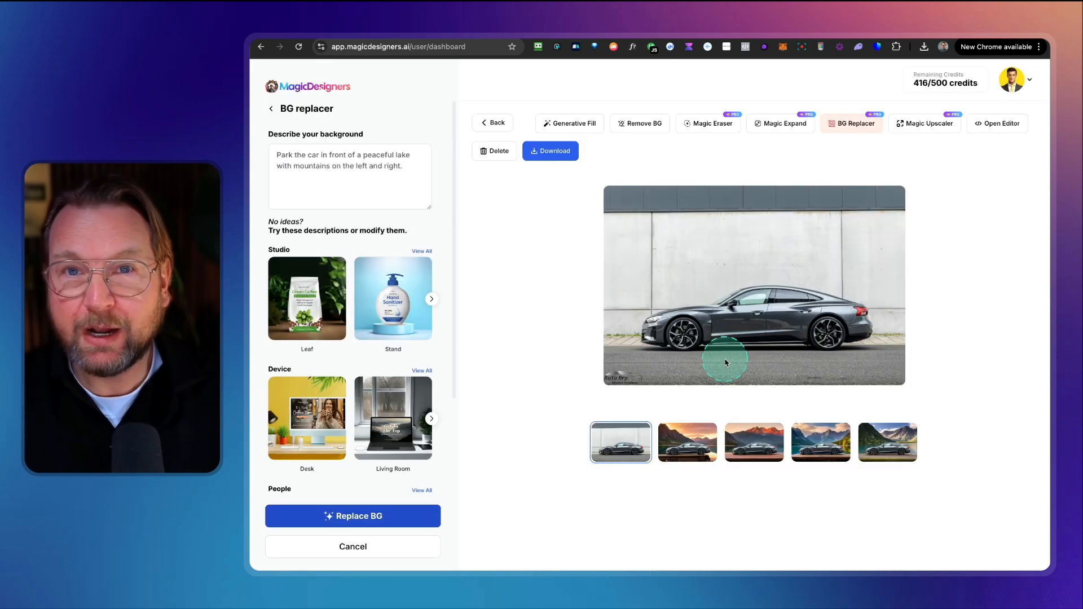
click(688, 445)
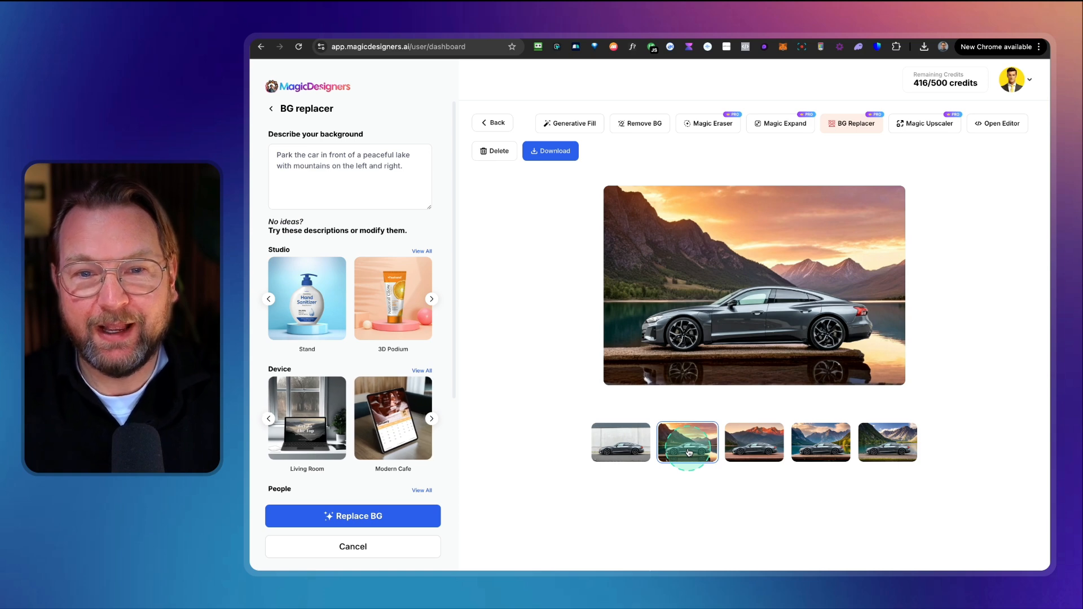
click(751, 451)
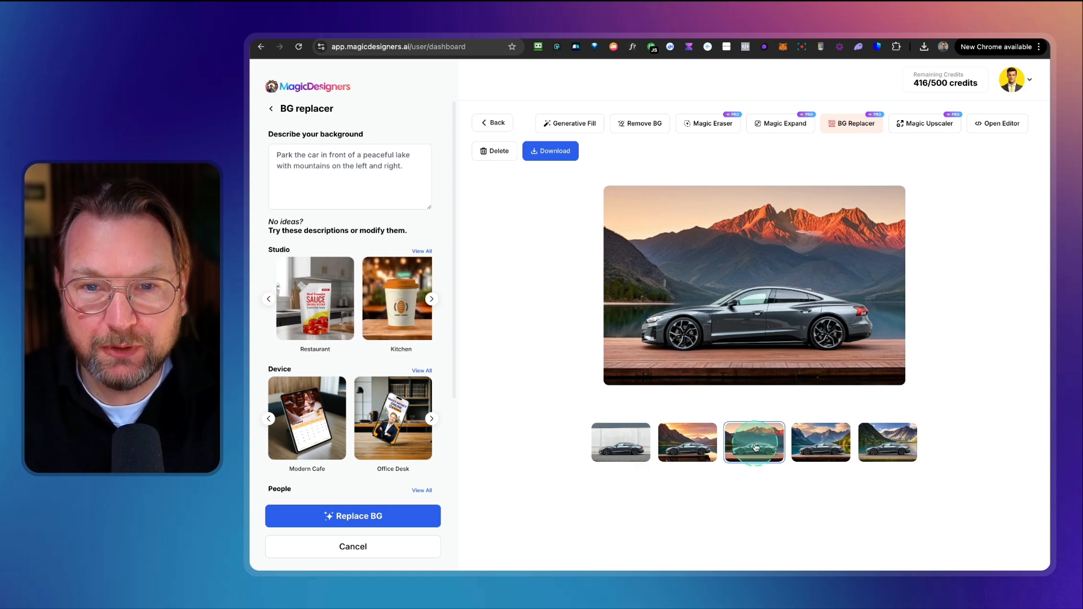
click(618, 451)
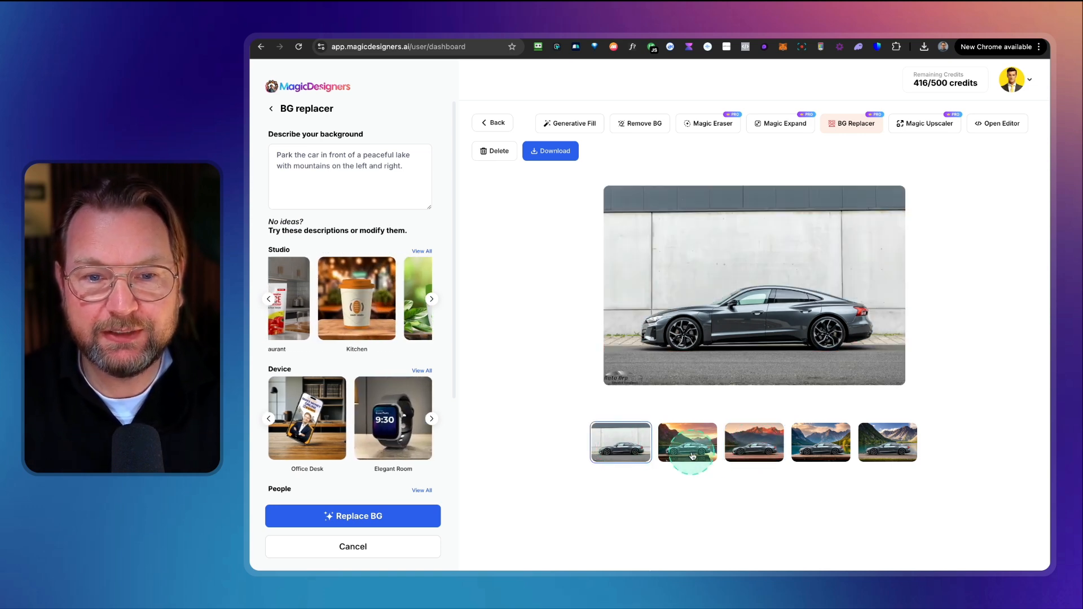
click(823, 454)
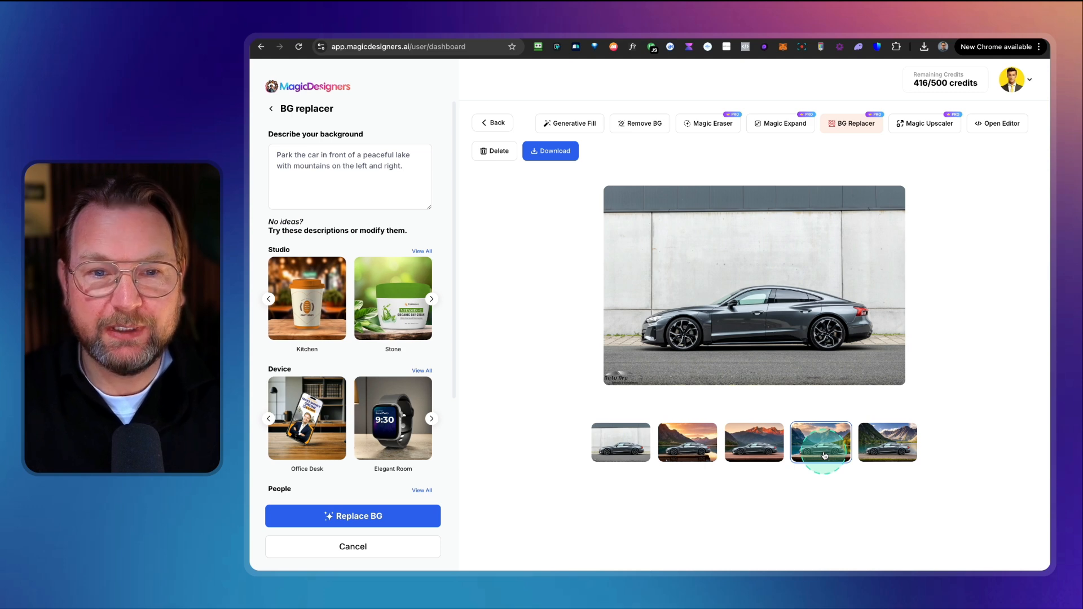
click(896, 447)
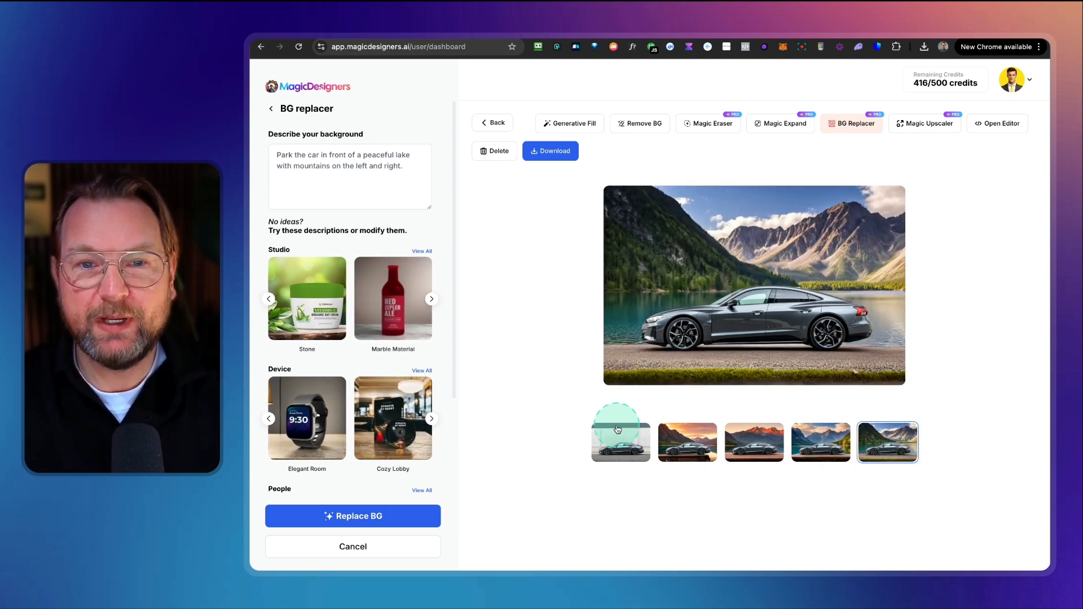
click(697, 447)
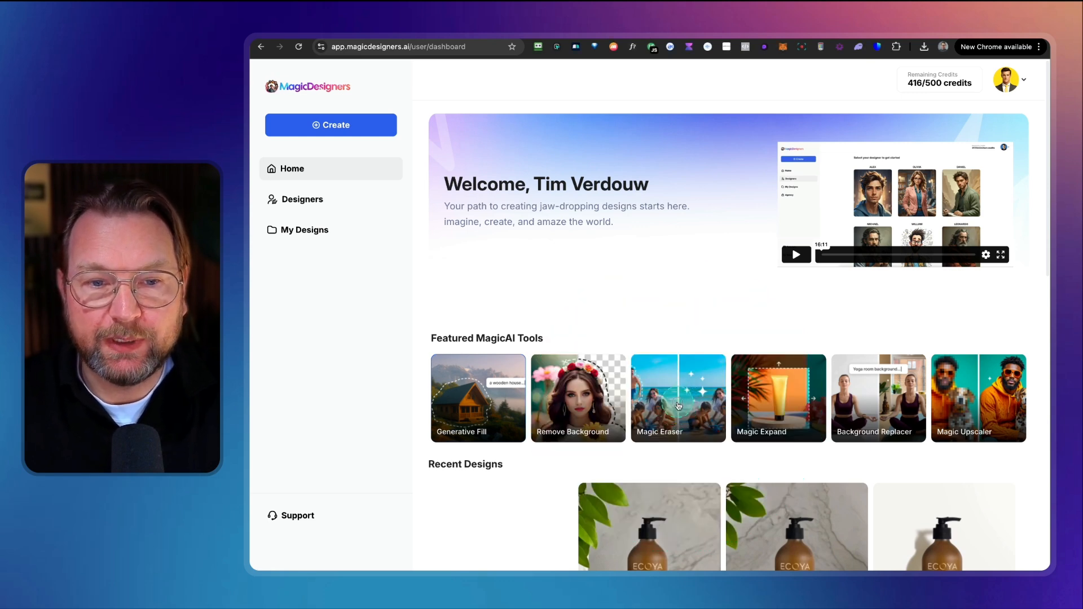
Step: Open Magic Eraser and upload the car photo 780A6095.jpg again
click(678, 406)
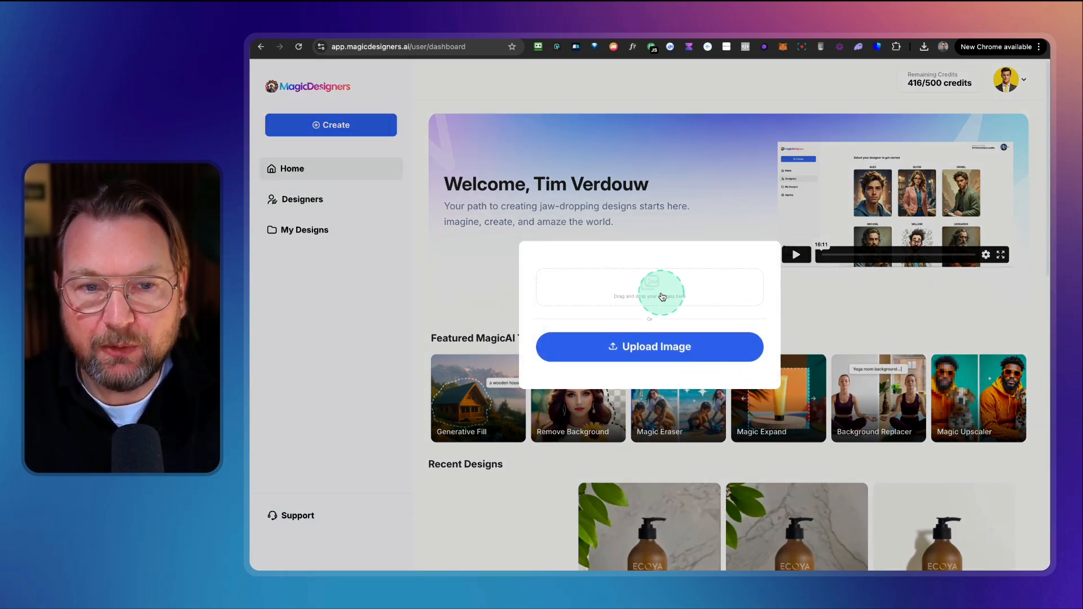
click(663, 296)
click(551, 252)
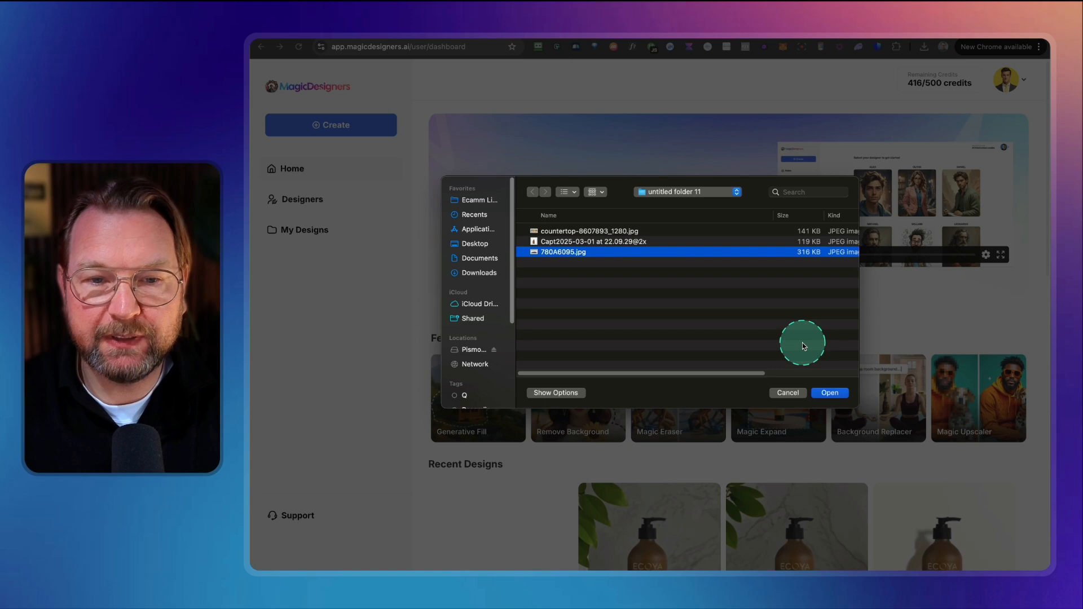
key(space)
key(space)
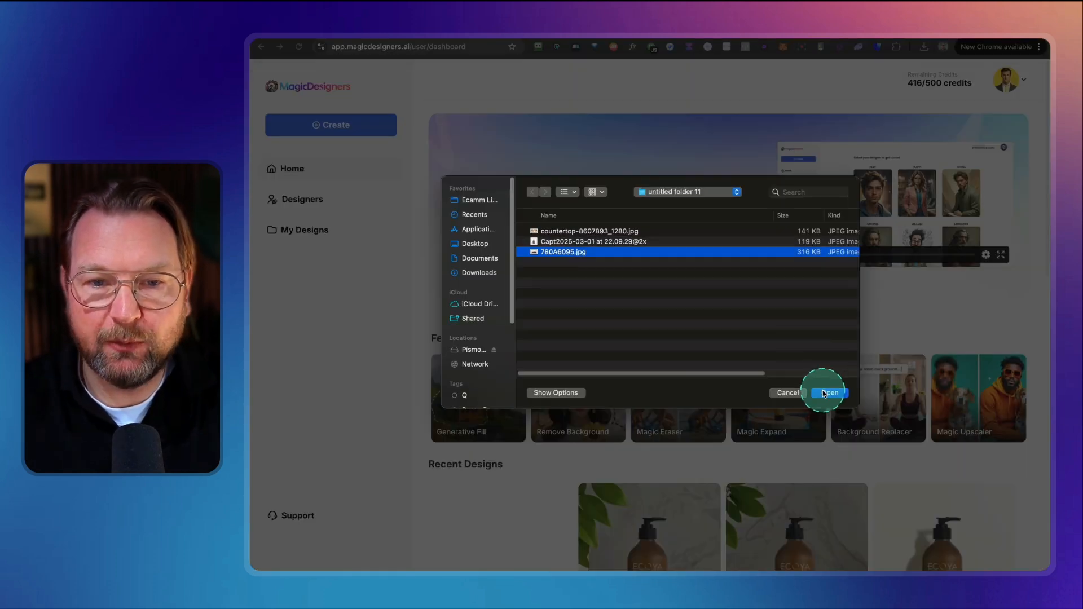
click(825, 393)
click(664, 361)
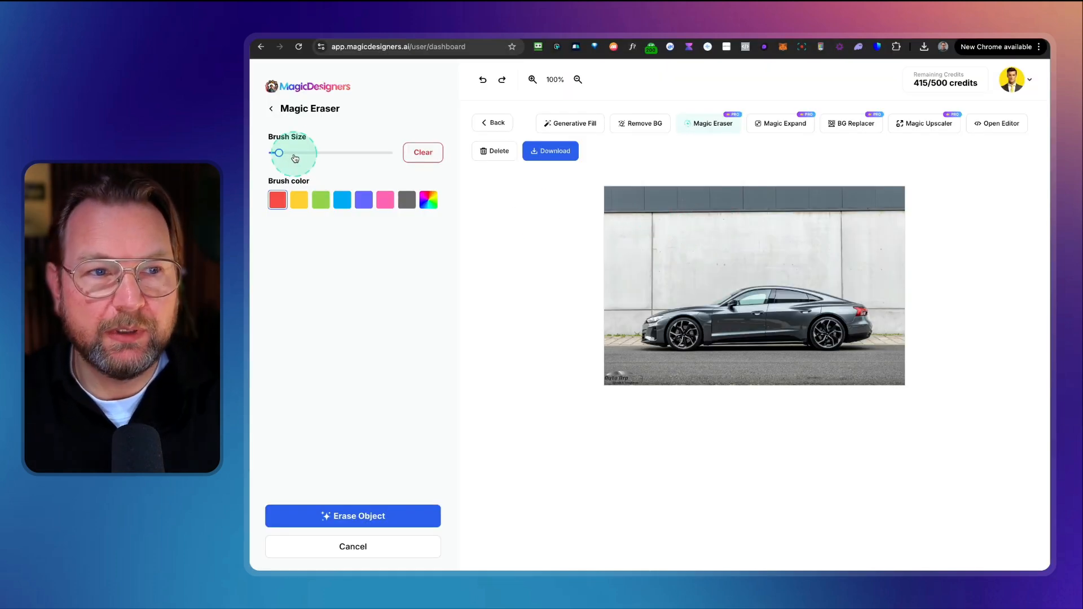
Step: Paint red brush strokes over the wall areas on both sides of the car
mouse_move(294, 158)
mouse_down()
mouse_move(282, 153)
mouse_move(317, 155)
mouse_up()
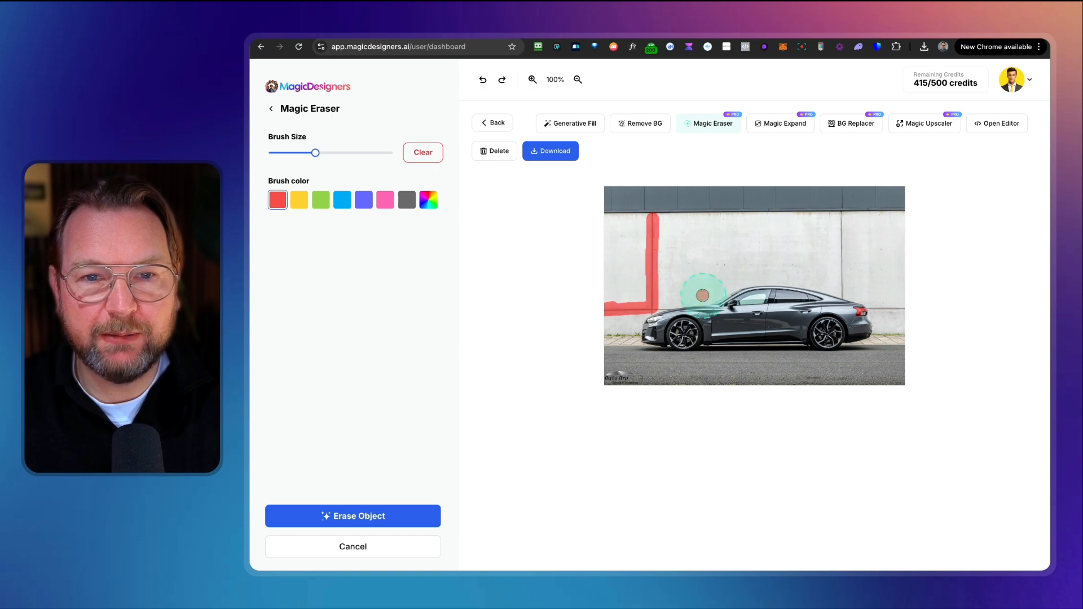
drag(841, 218, 843, 293)
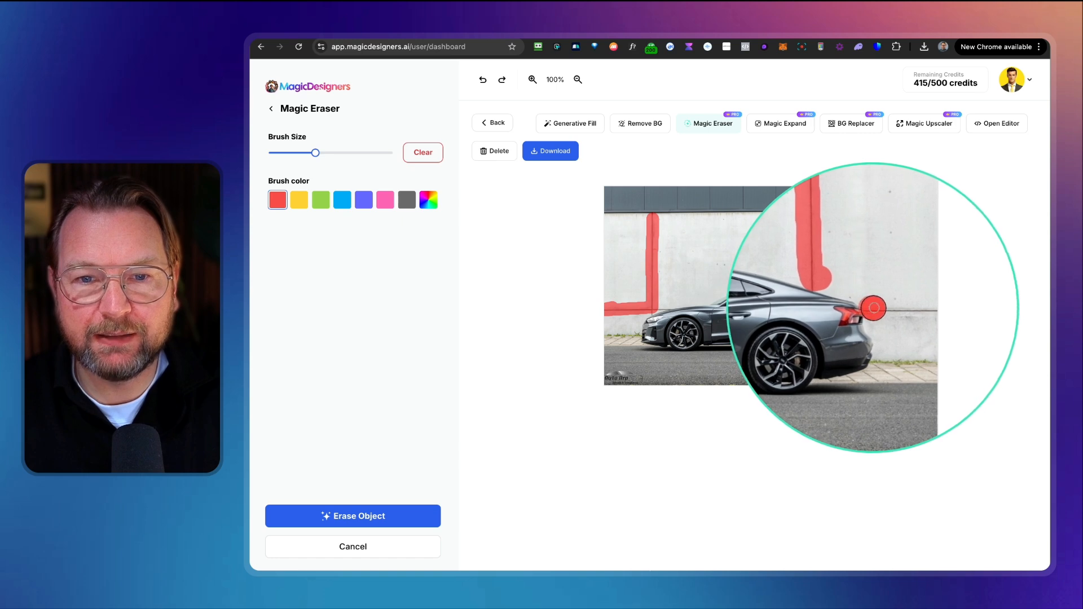
mouse_move(873, 308)
mouse_down()
mouse_move(899, 314)
mouse_move(896, 330)
mouse_move(877, 334)
mouse_move(904, 333)
mouse_up()
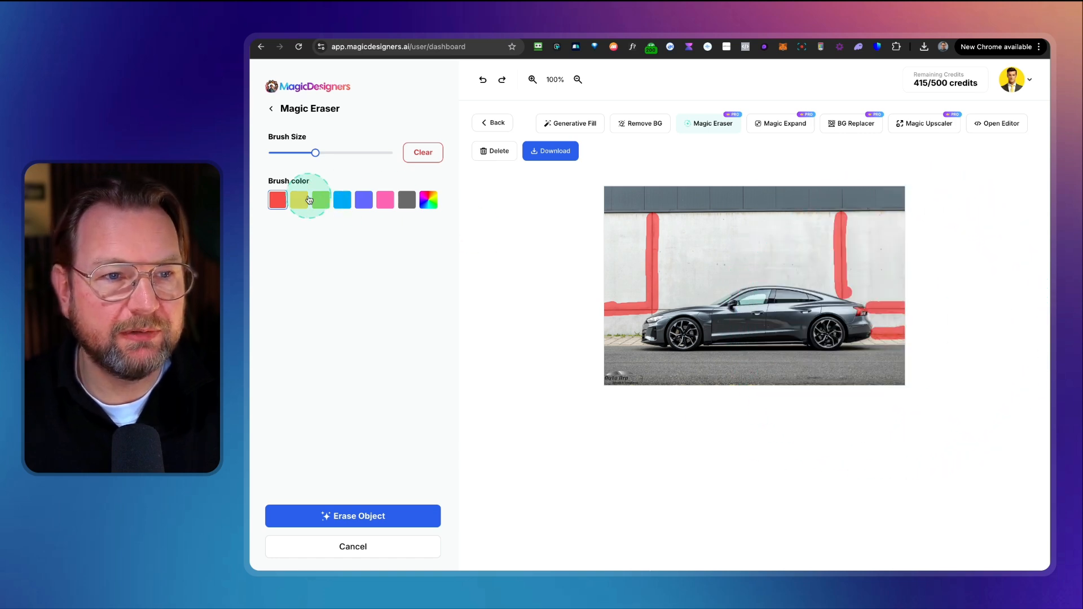
Step: Switch the brush colour to blue, mark the lower-left watermark, and erase all marked objects
click(342, 199)
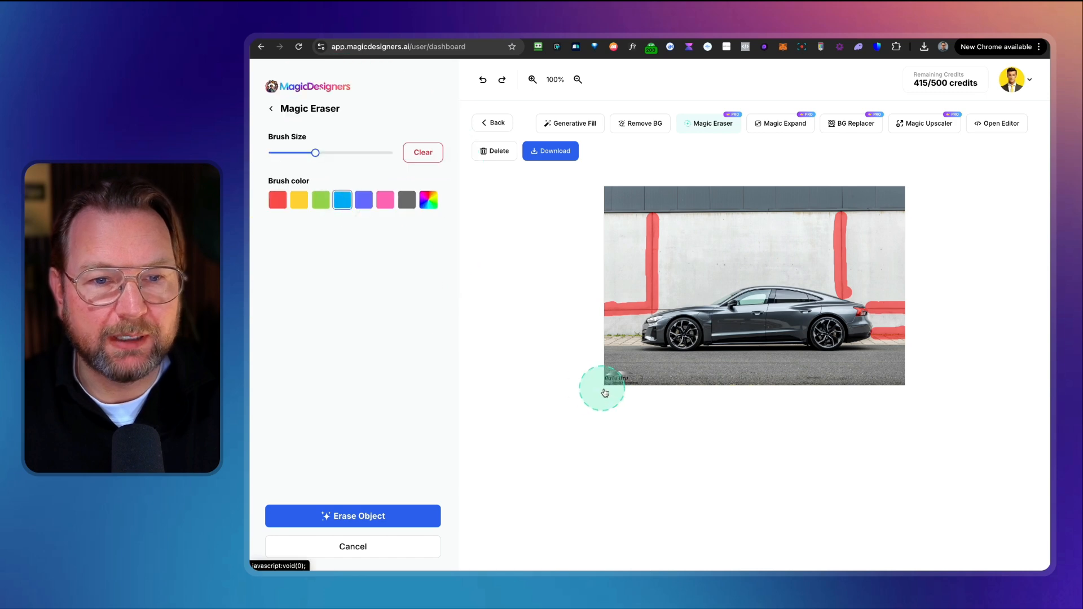
mouse_move(605, 393)
mouse_down()
mouse_move(641, 375)
mouse_move(612, 375)
mouse_move(598, 383)
mouse_move(645, 377)
mouse_up()
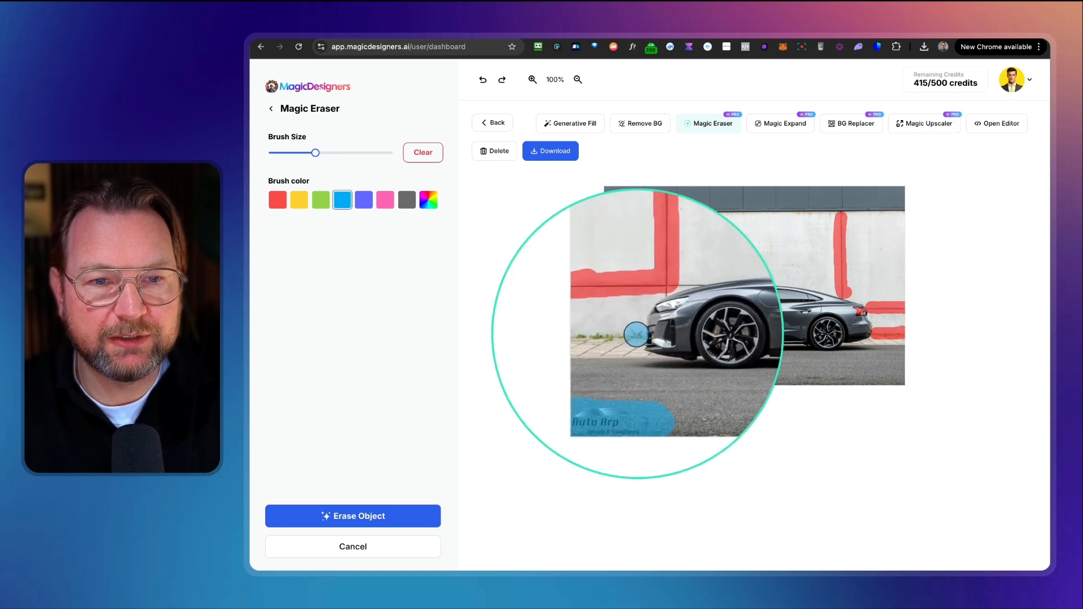
mouse_move(637, 335)
mouse_down()
mouse_move(605, 332)
mouse_move(634, 334)
mouse_move(654, 305)
mouse_move(669, 304)
mouse_up()
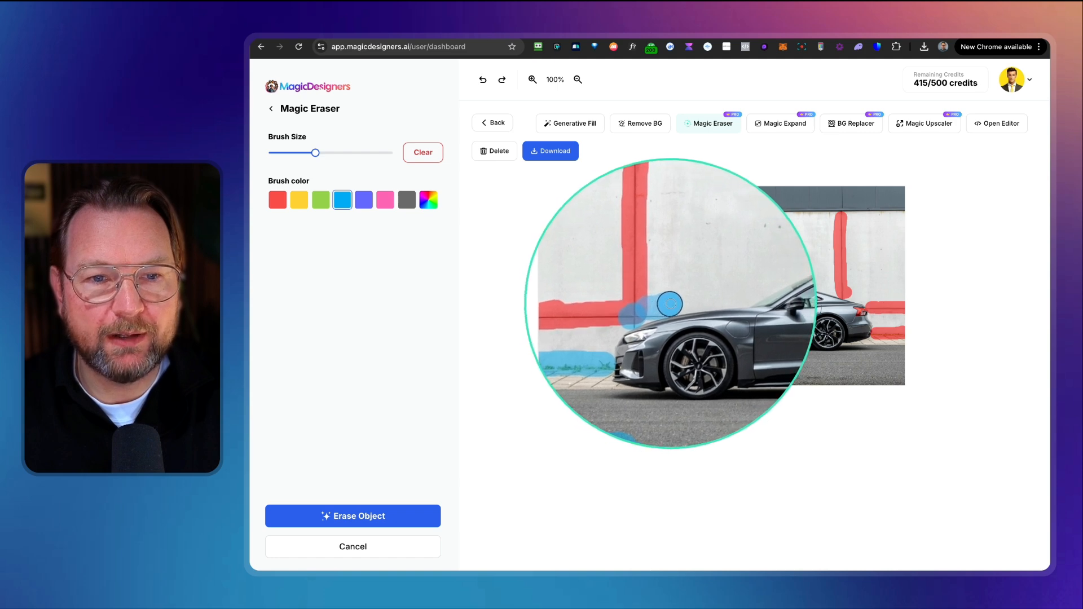
click(346, 517)
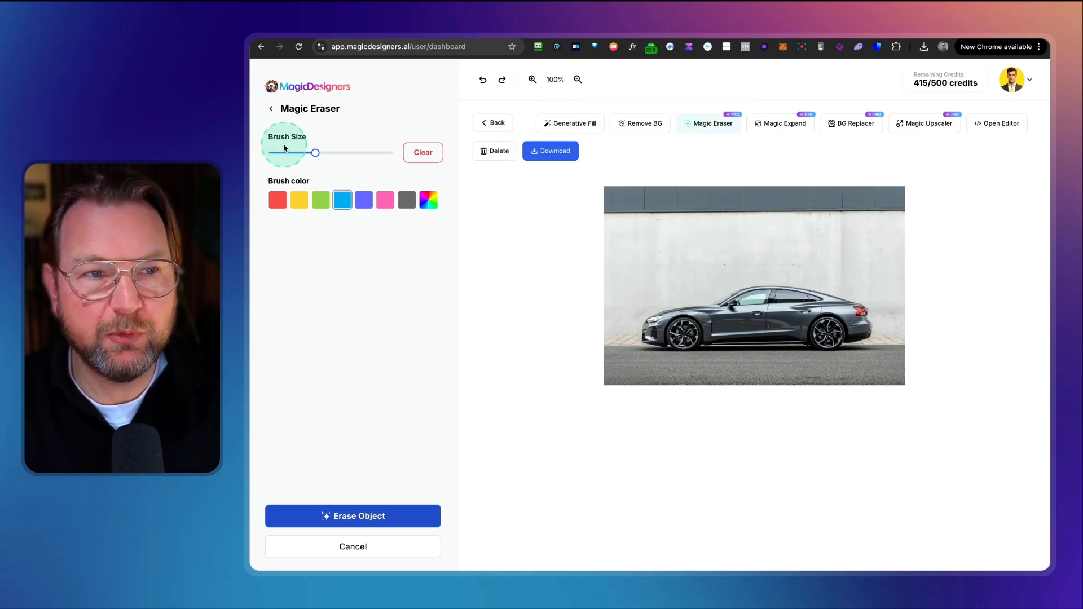
Step: Enlarge the brush, paint over the dark band along the top edge of the car photo, and erase it
drag(315, 153, 358, 153)
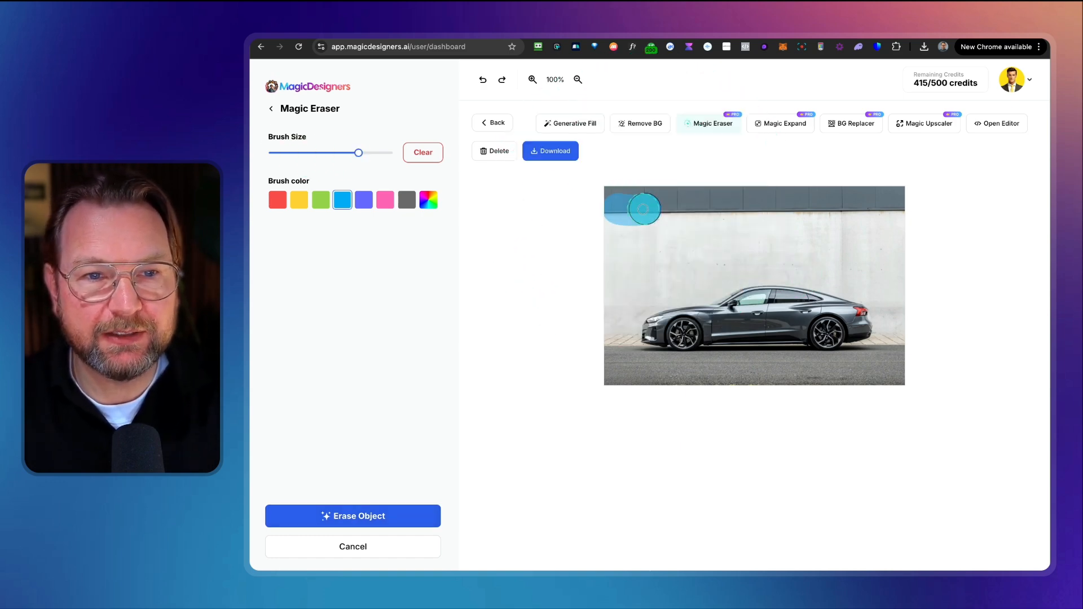
drag(613, 194, 725, 189)
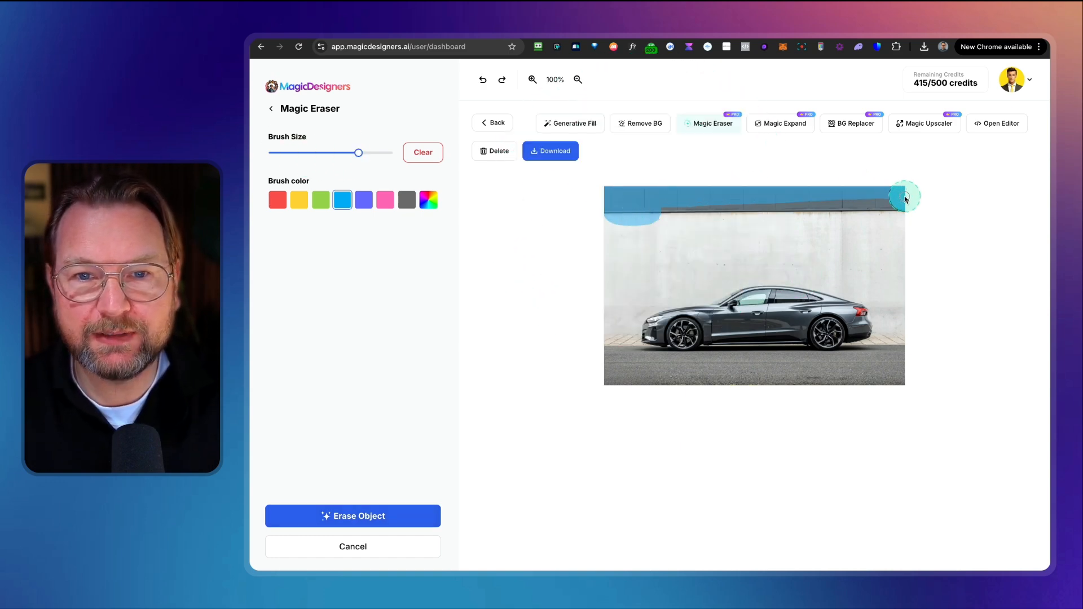
click(353, 516)
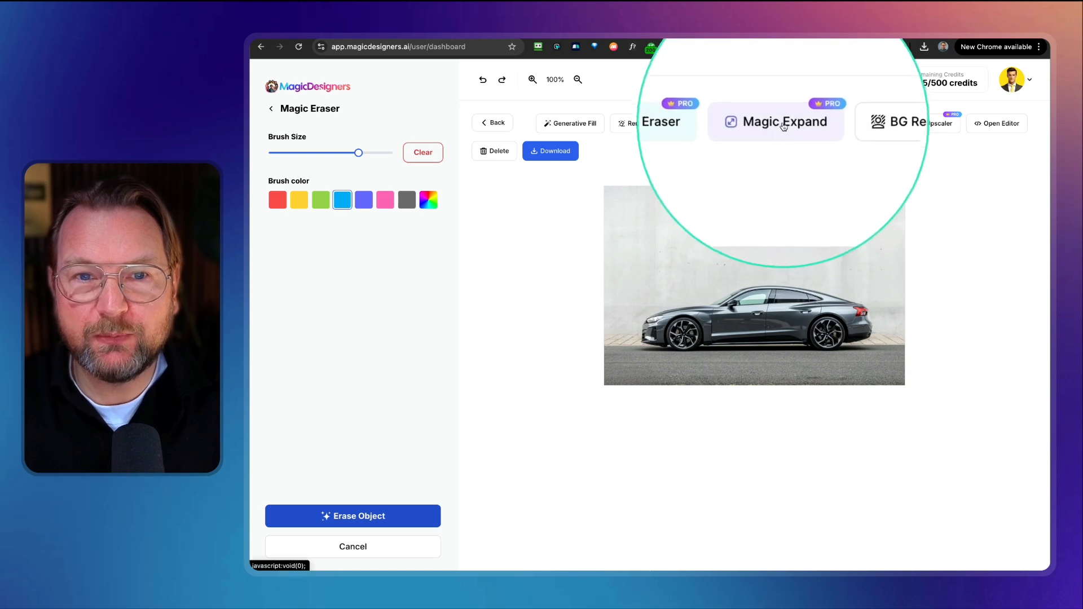
Step: Expand the car photo to a 9:16 portrait format with Magic Expand
click(780, 127)
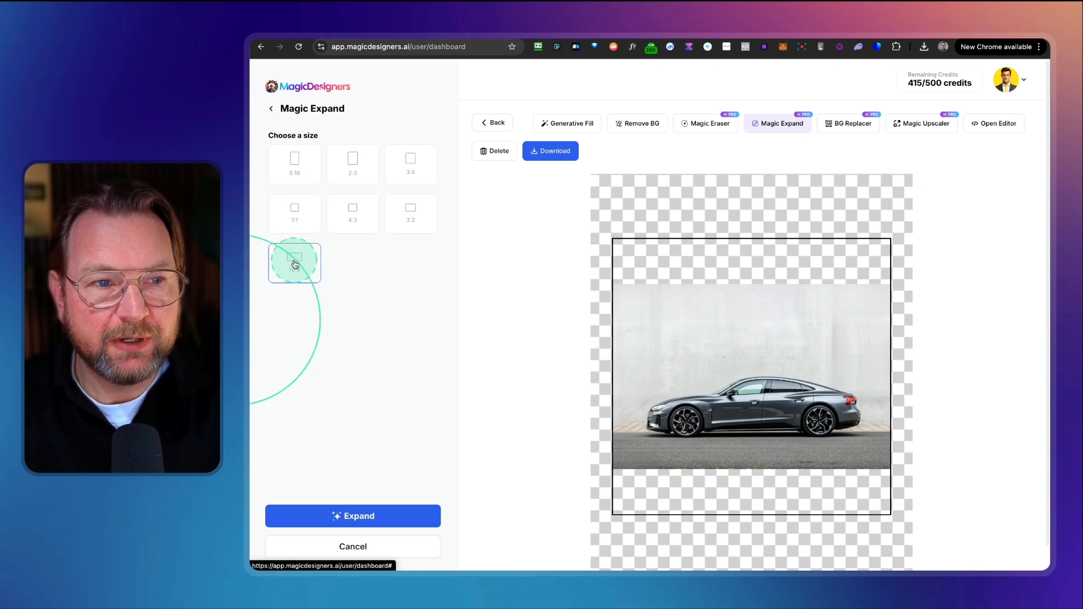
click(300, 171)
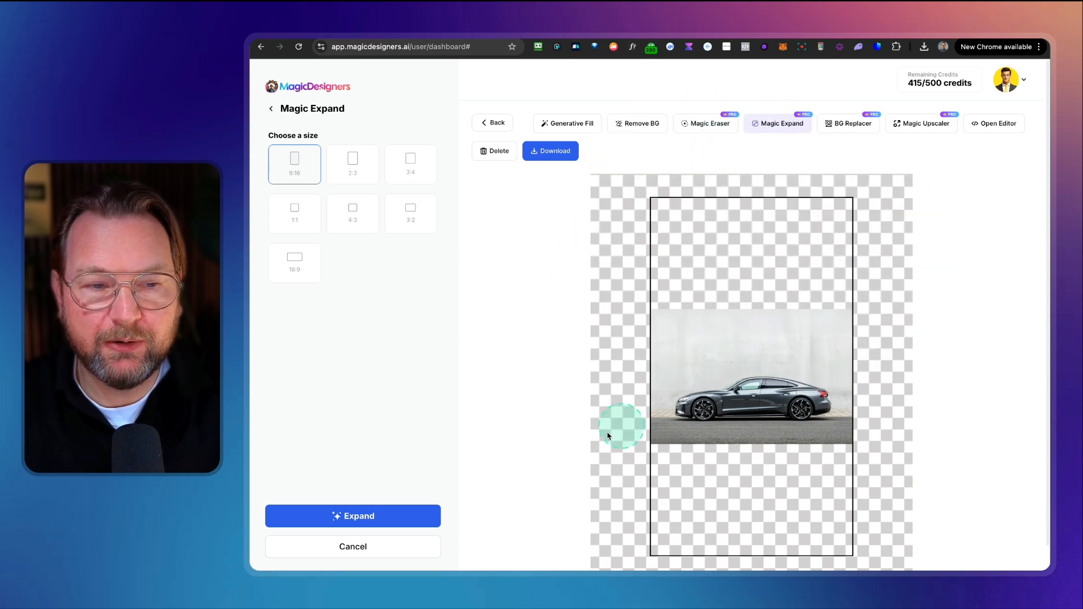
click(347, 516)
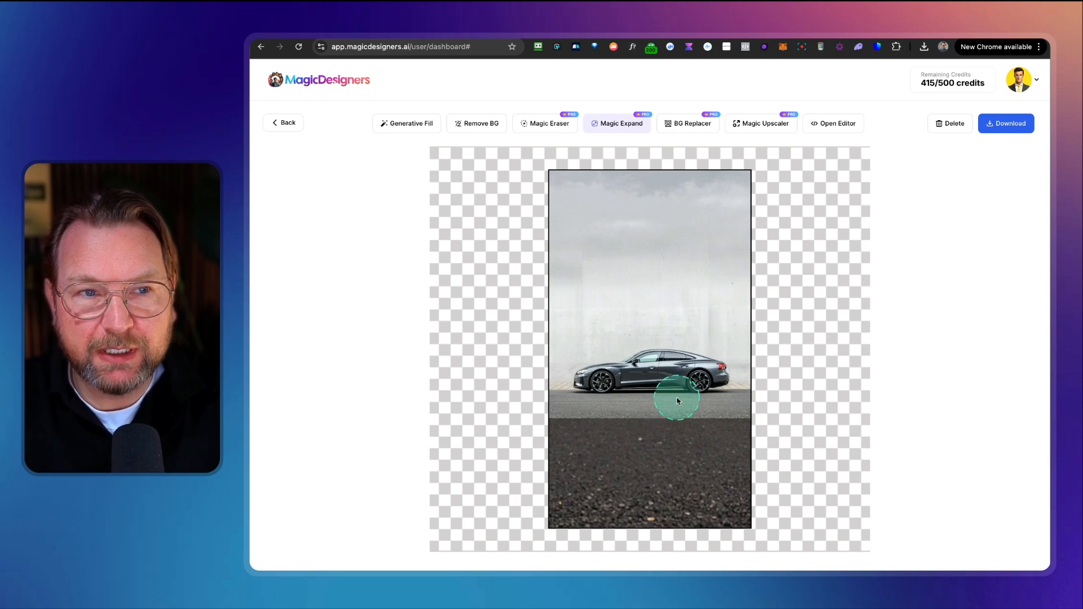
Step: Open Magic Expand from the dashboard, load the T-shirt model photo, and expand it to 16:9
click(285, 124)
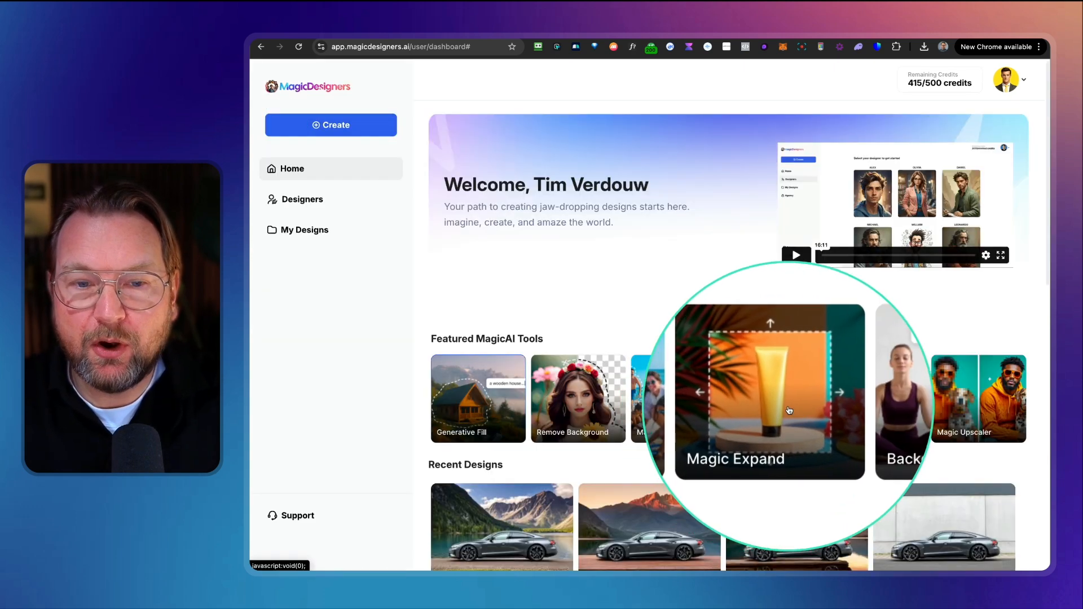
click(789, 410)
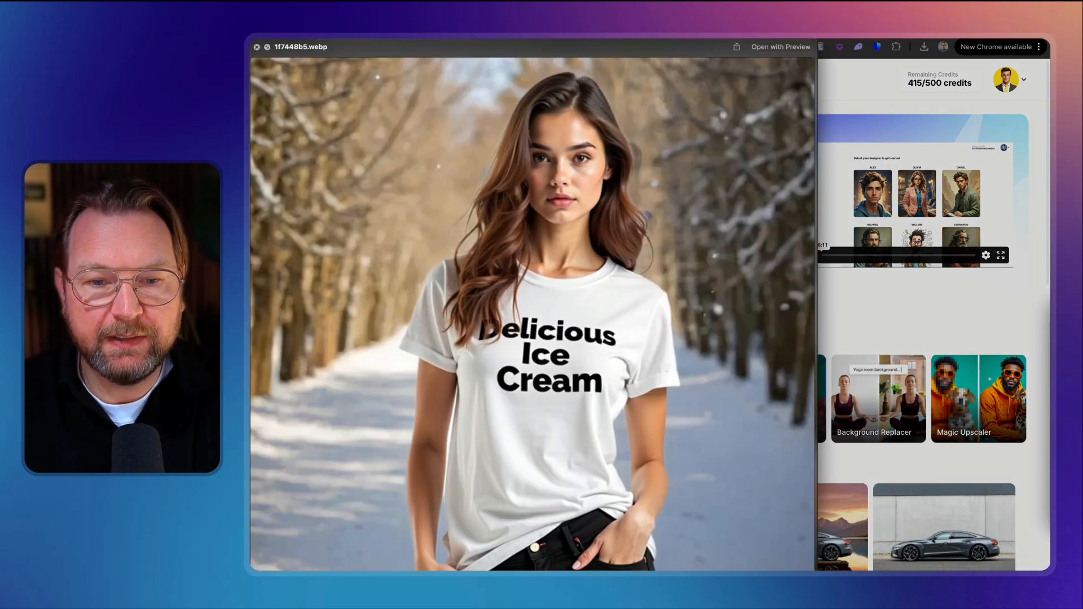
drag(816, 571, 822, 475)
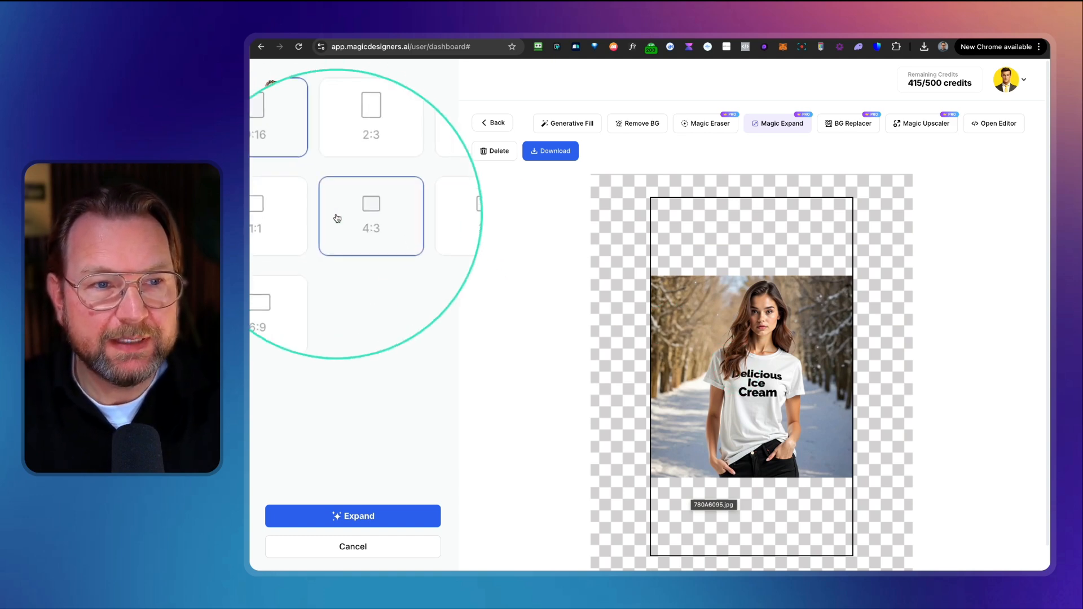
click(295, 260)
click(296, 262)
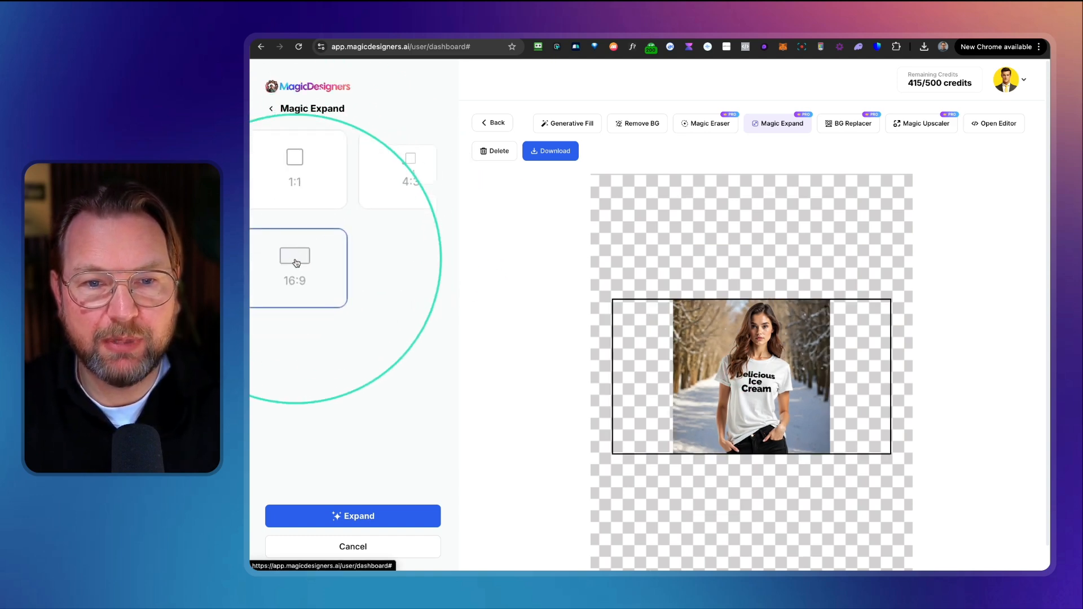
click(347, 520)
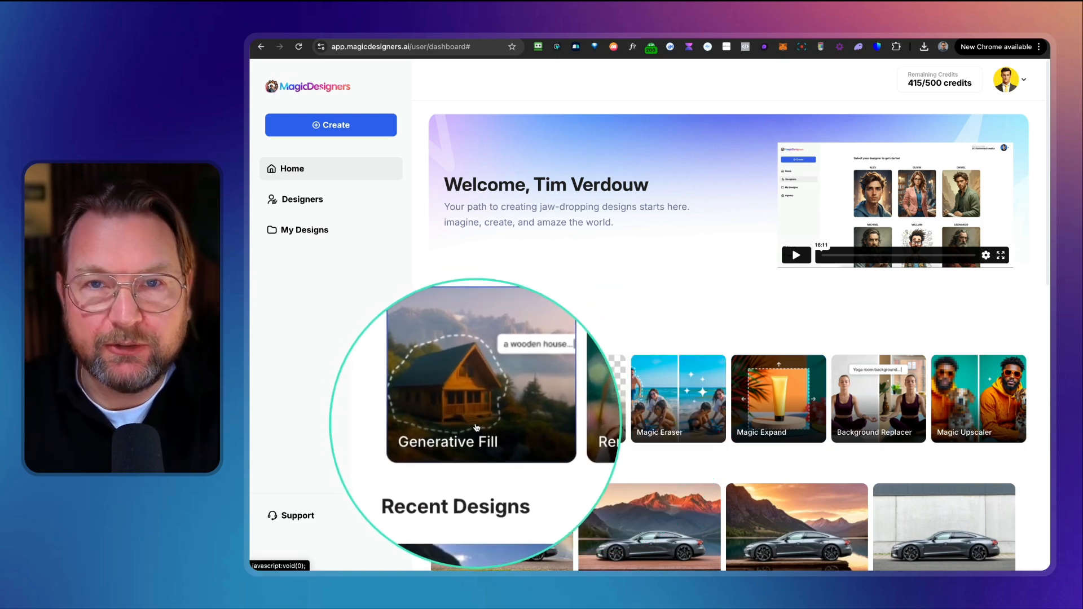
Step: Open Generative Fill and upload the countertop-8607893_1280.jpg photo
click(484, 416)
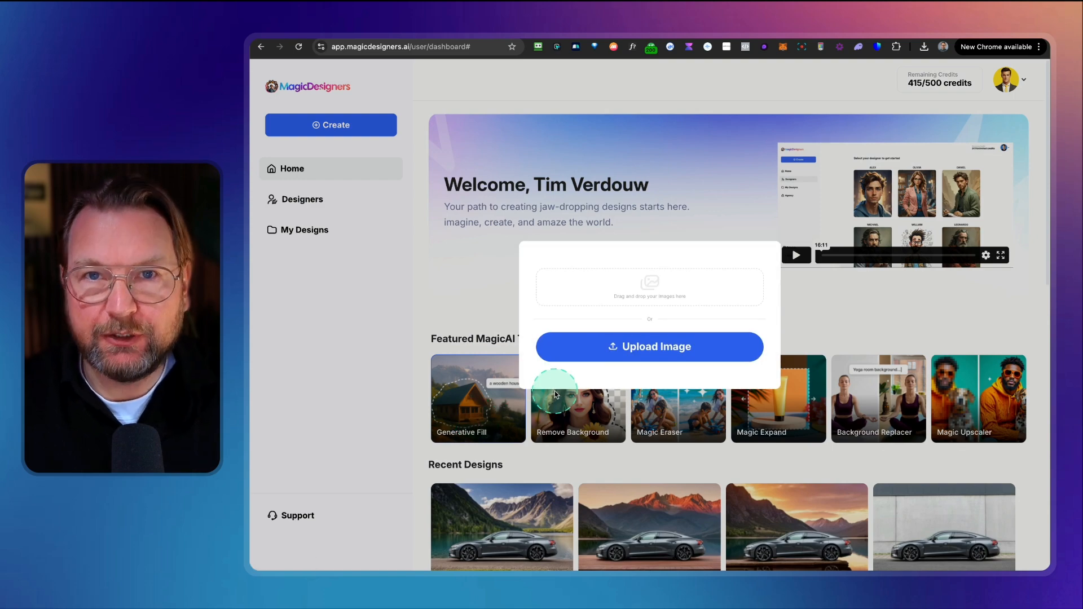
click(671, 298)
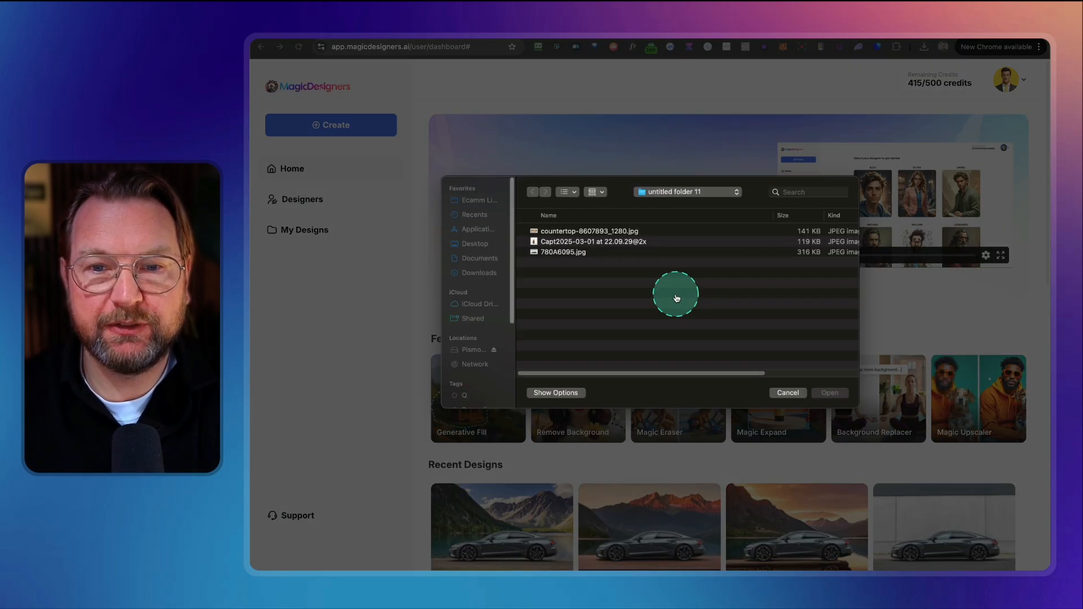
click(558, 234)
key(space)
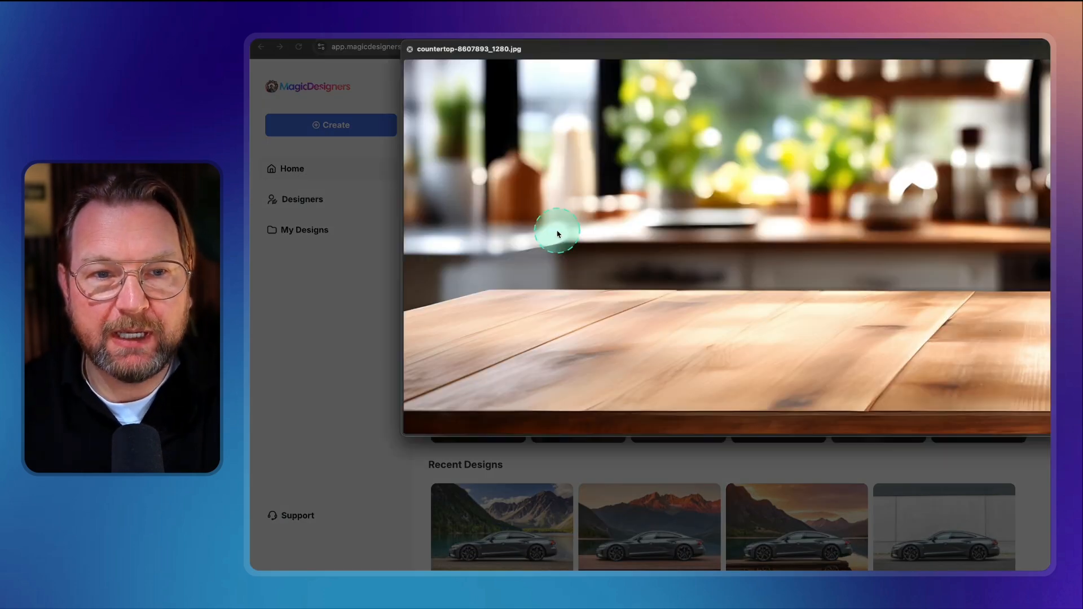
drag(705, 38, 607, 74)
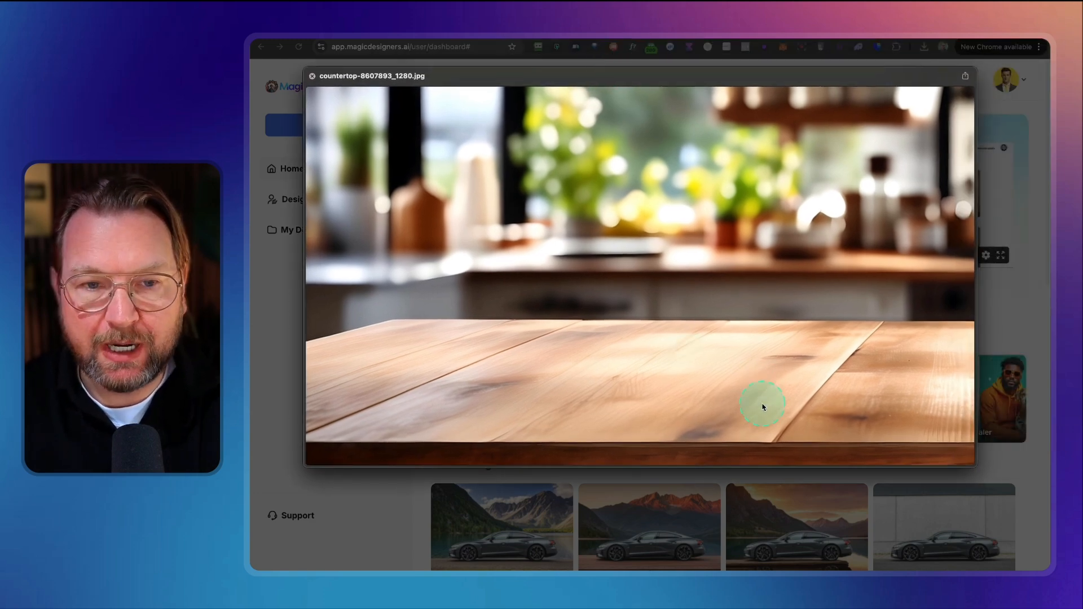
key(space)
click(829, 391)
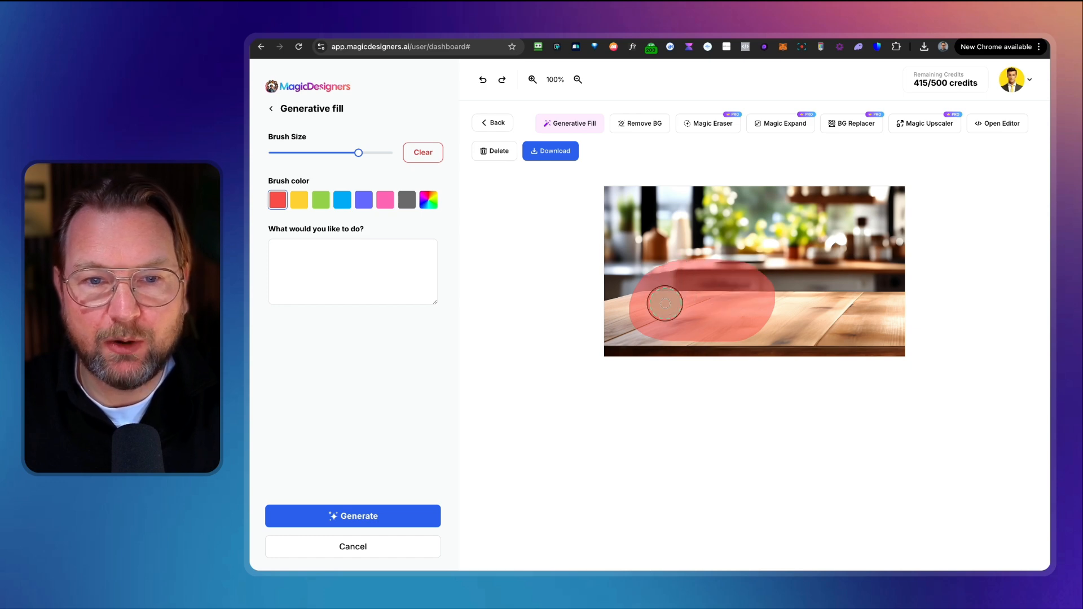
Step: Generate a "fruit bowl" in the painted area on the wooden tabletop
click(337, 264)
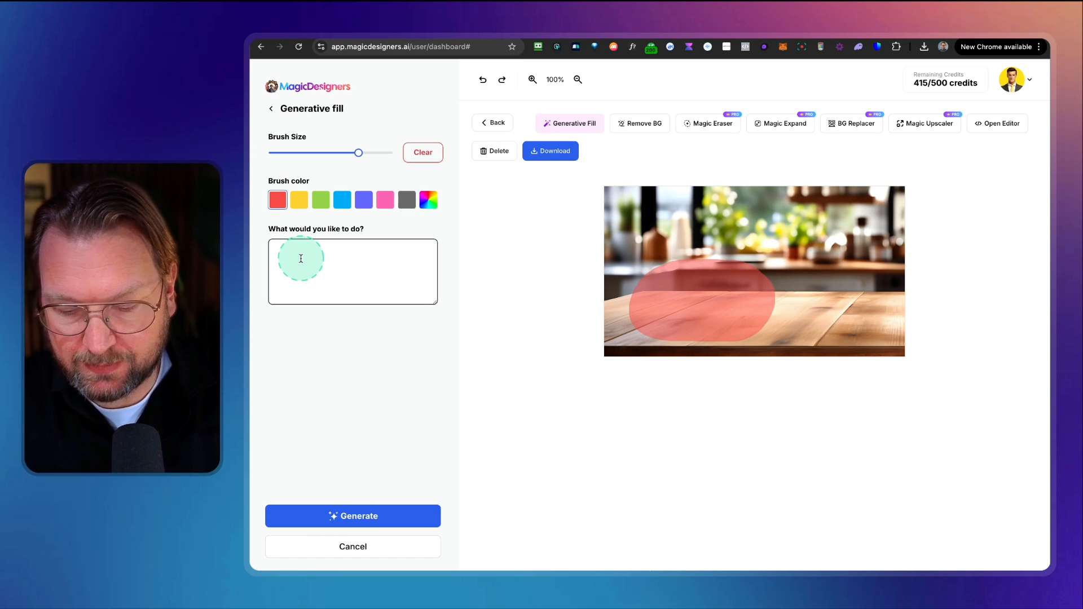
text(fruit bowl)
click(351, 515)
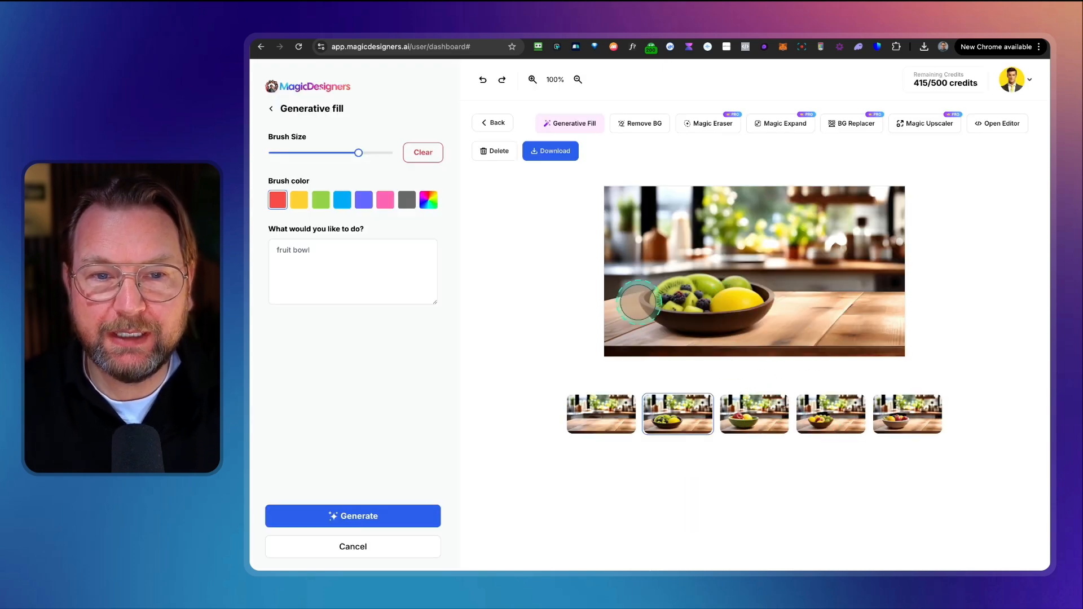
Step: Compare the generated fruit bowl variations
click(756, 420)
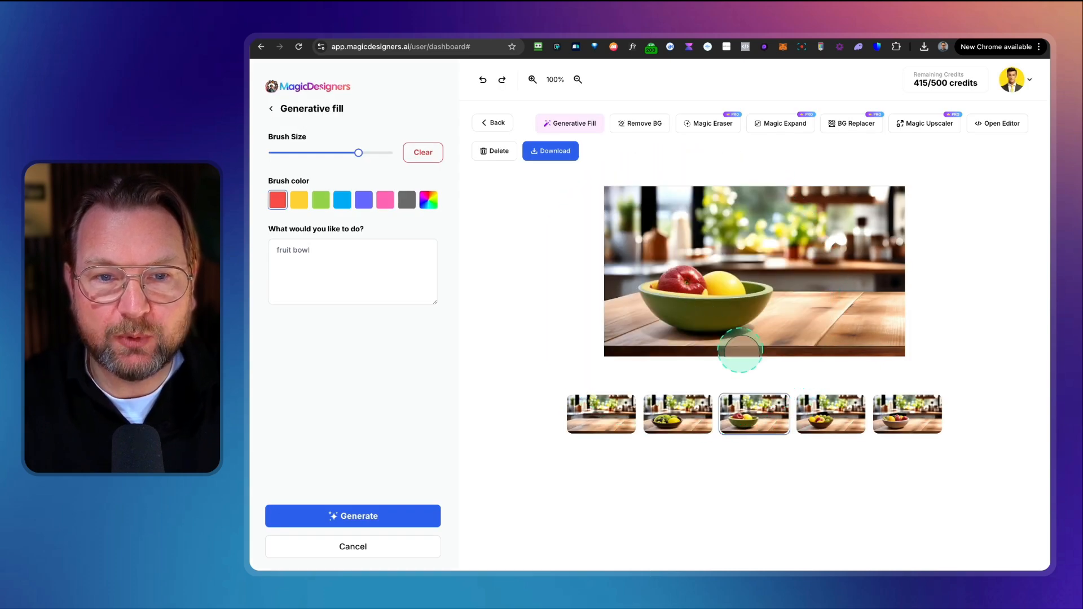
click(829, 418)
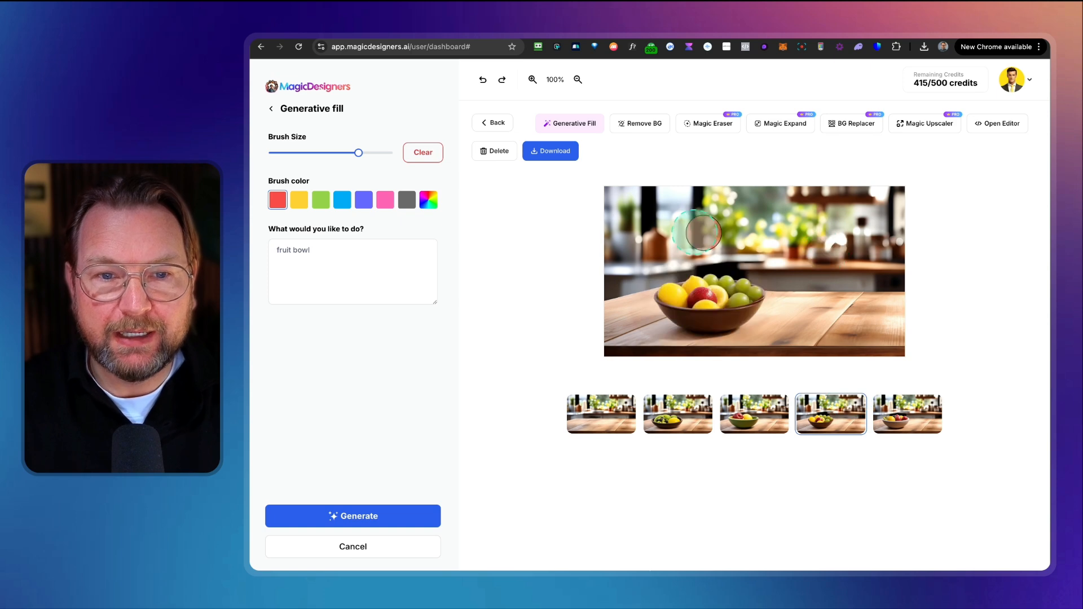
click(920, 424)
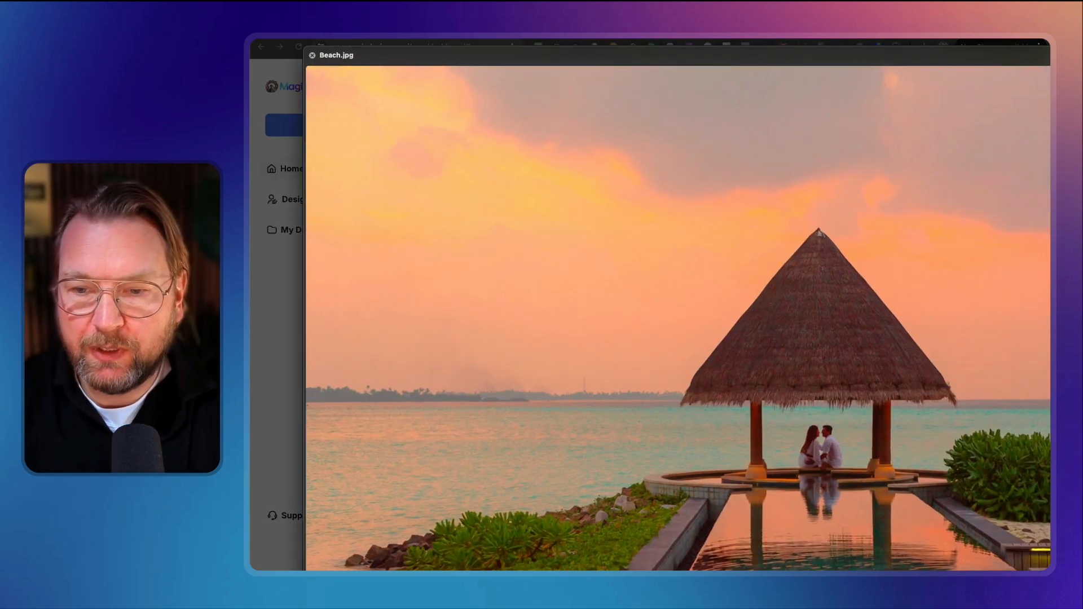
Step: Load Beach.jpg, paint an area over the sea left of the hut, and generate "a boat" there
key(space)
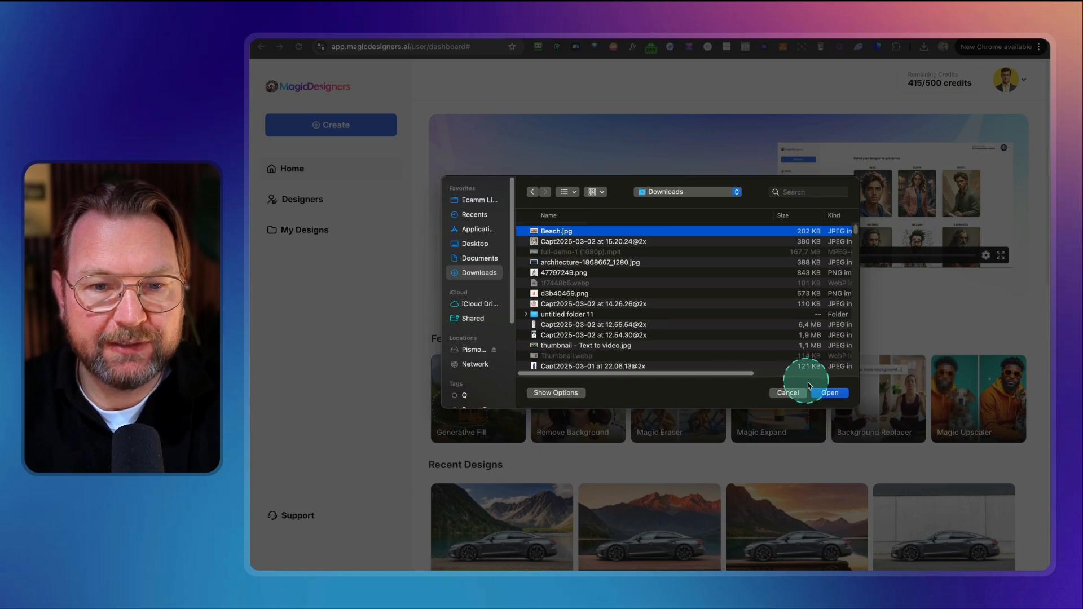
click(830, 393)
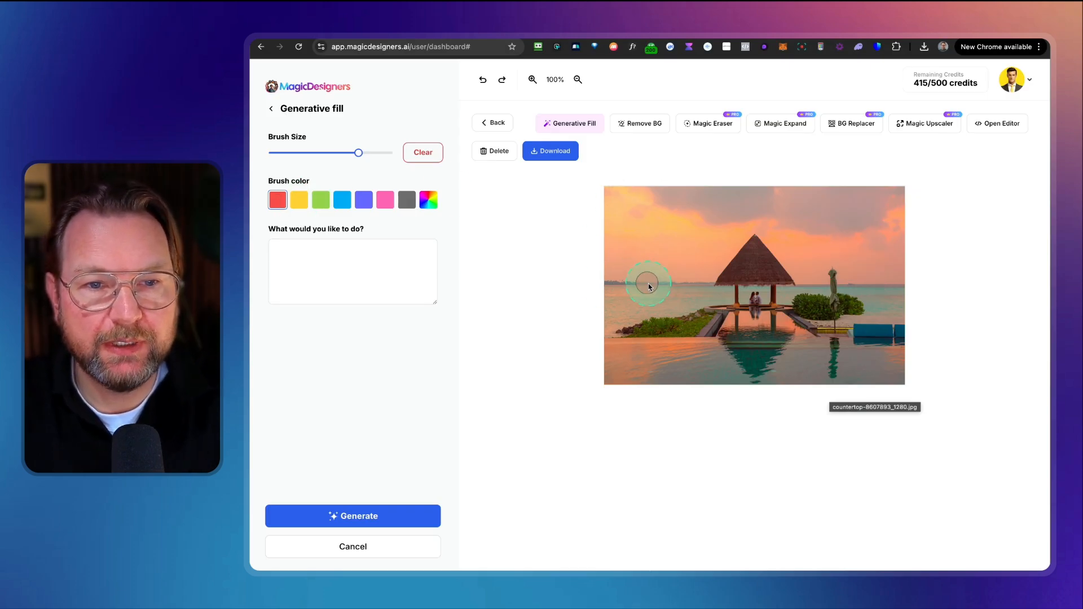
drag(648, 286, 625, 286)
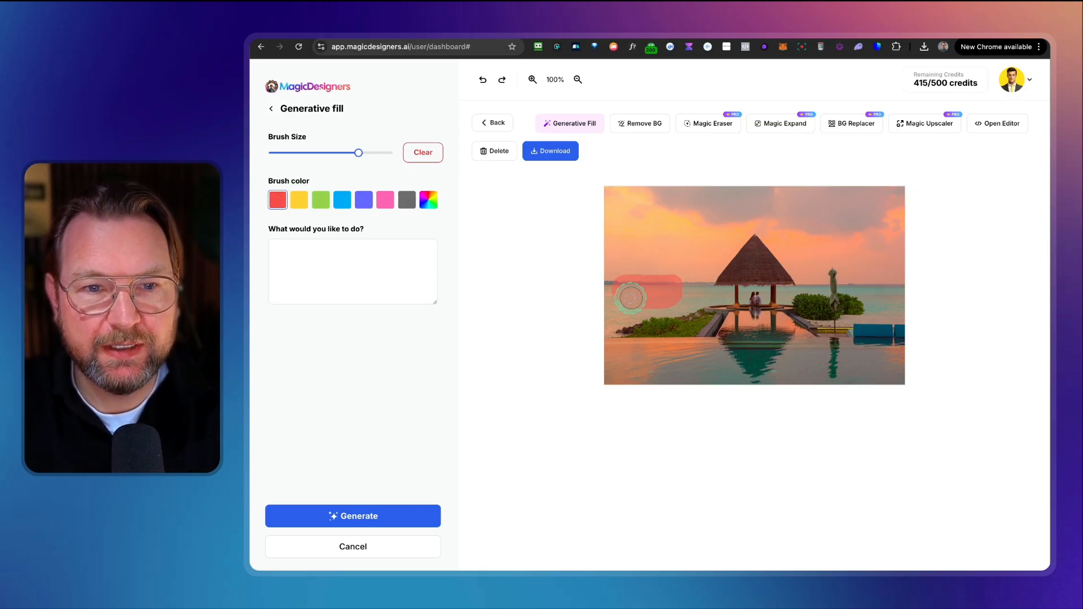
drag(632, 288, 657, 286)
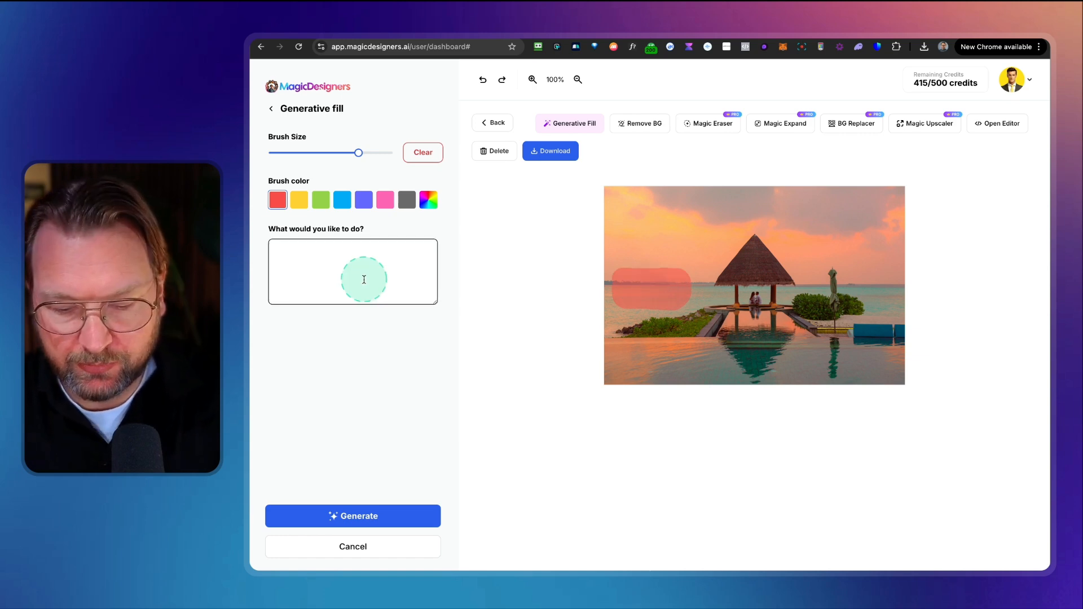
text(a boat)
click(354, 515)
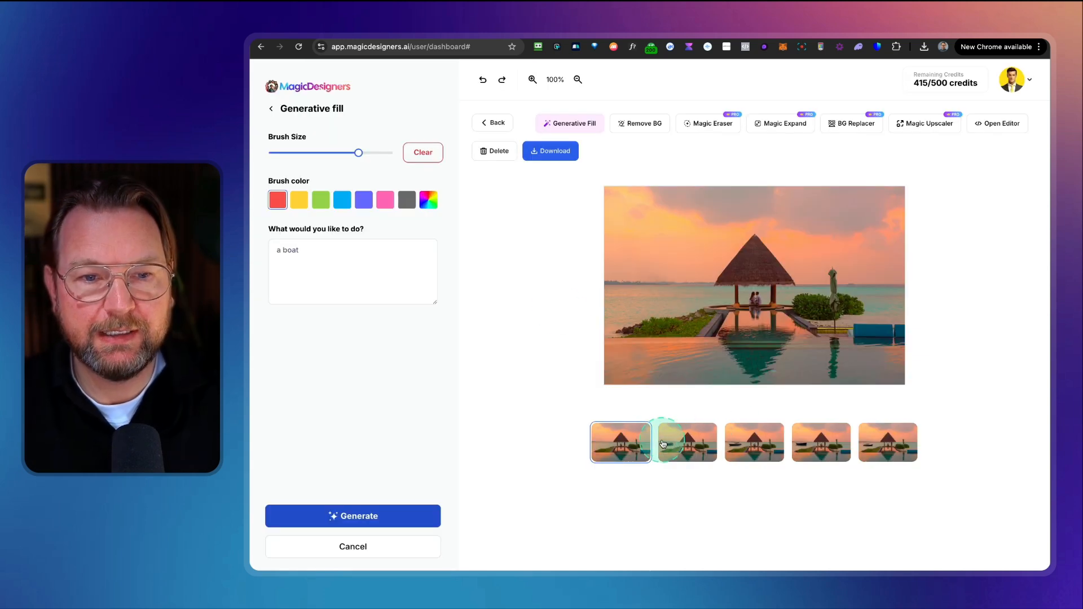
Step: Browse the boat variations and select the fifth one
click(686, 445)
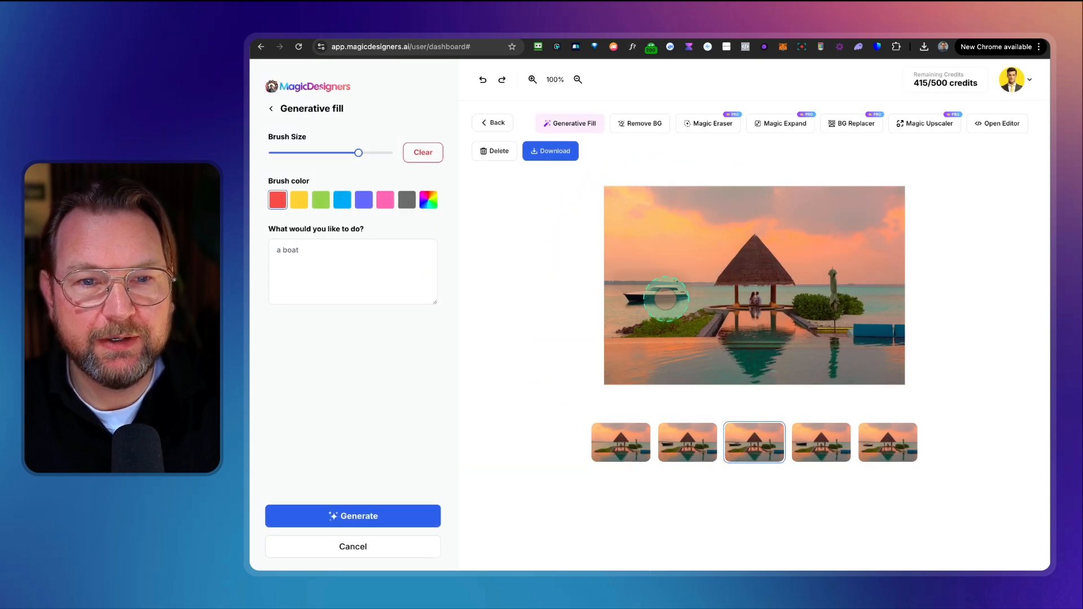
click(821, 452)
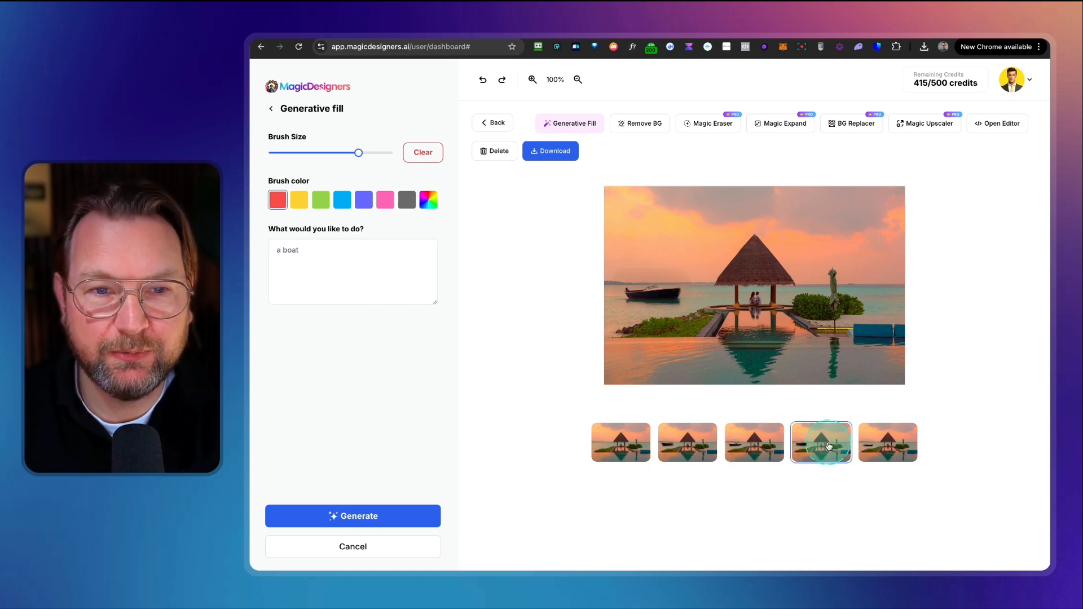
click(890, 443)
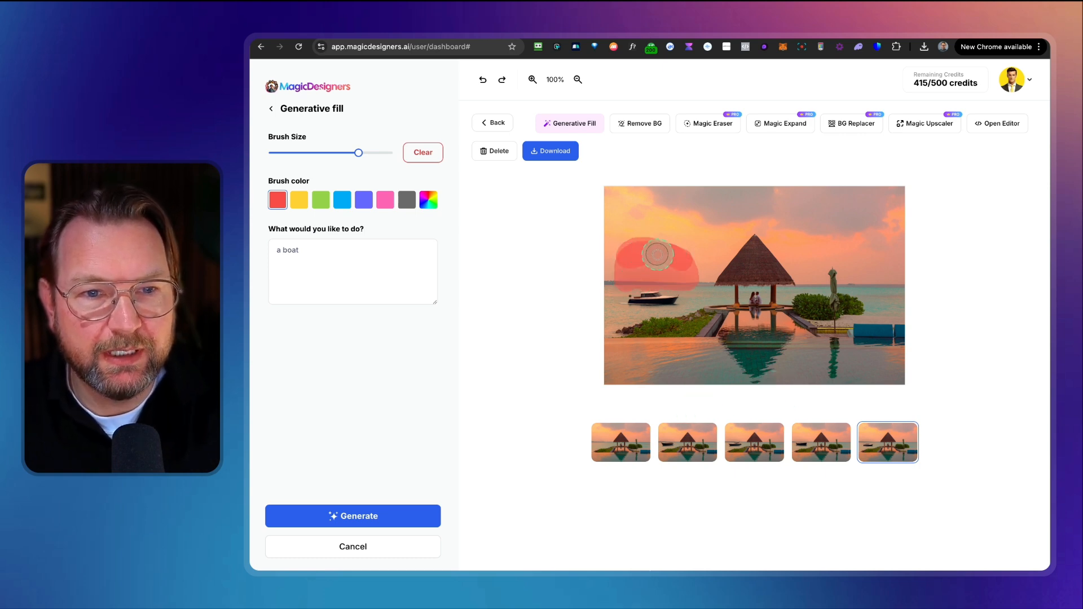
Step: Generate a "sunset" in the painted sky area left of the hut and compare the variations
text(sunset)
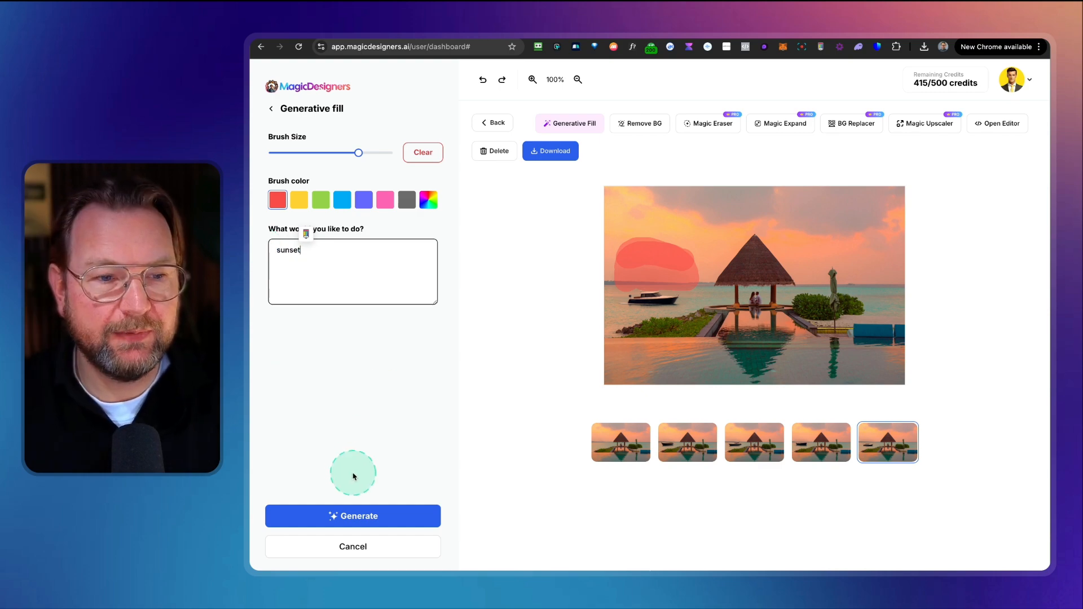
click(355, 516)
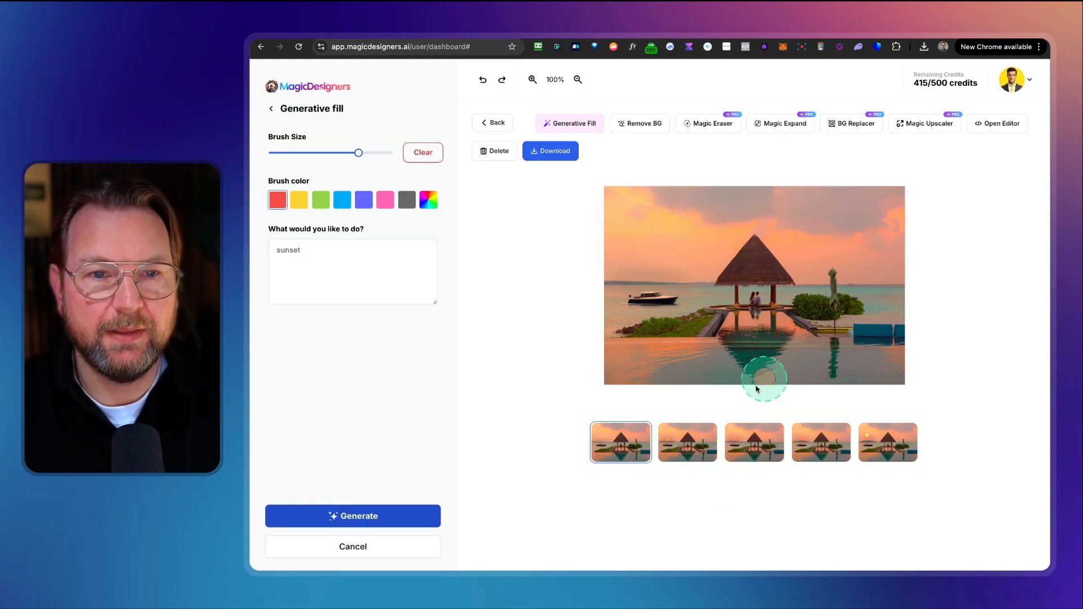
click(686, 449)
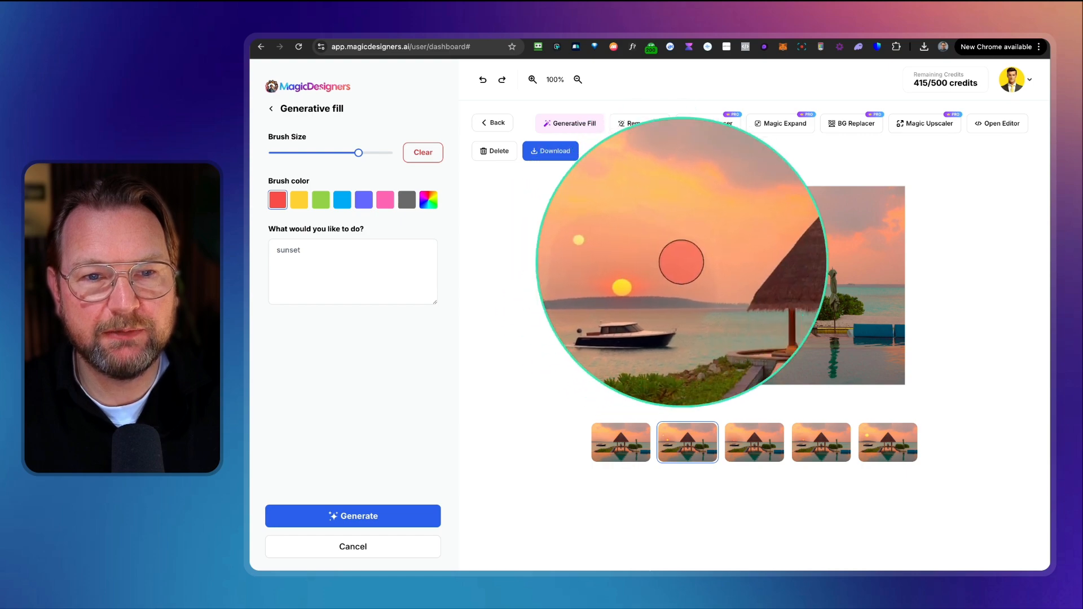
click(754, 448)
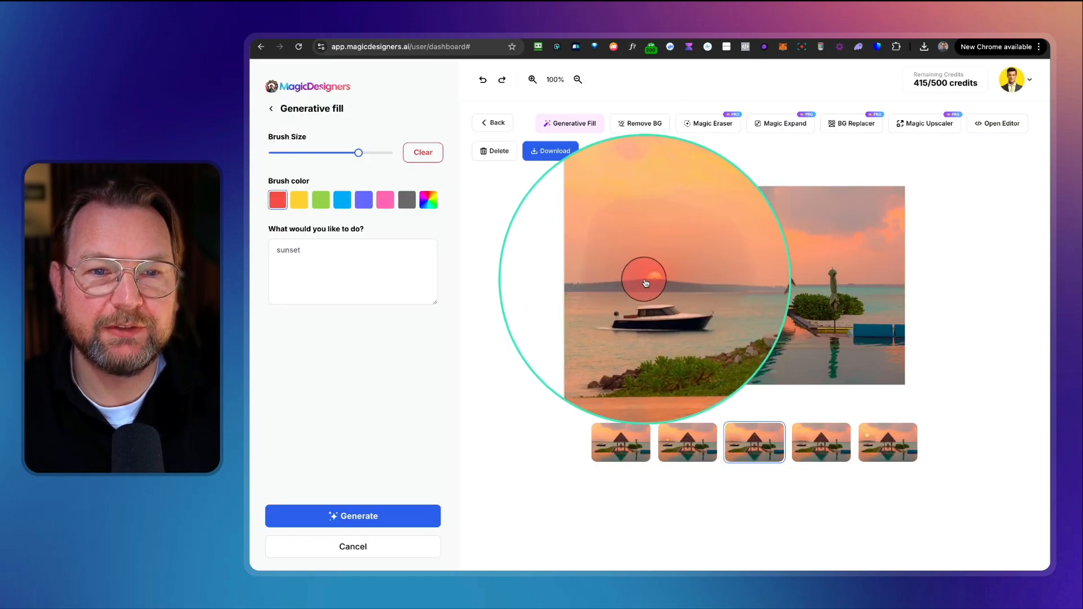
click(869, 449)
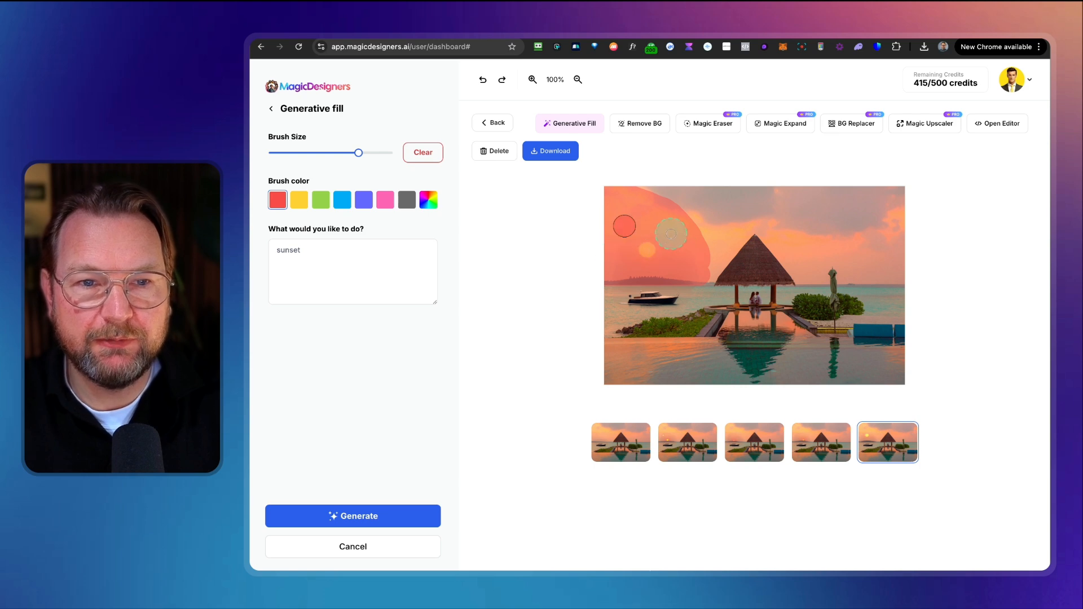
Step: Paint a wider stretch of sky towards the upper right, regenerate the sunset, and compare the new variations
drag(698, 274, 821, 216)
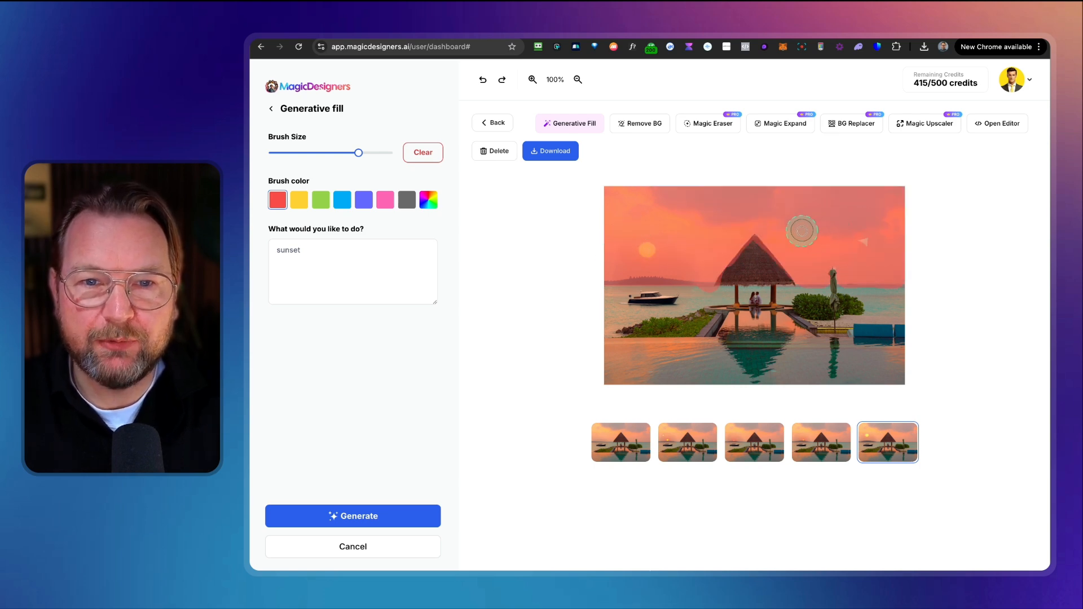
click(311, 515)
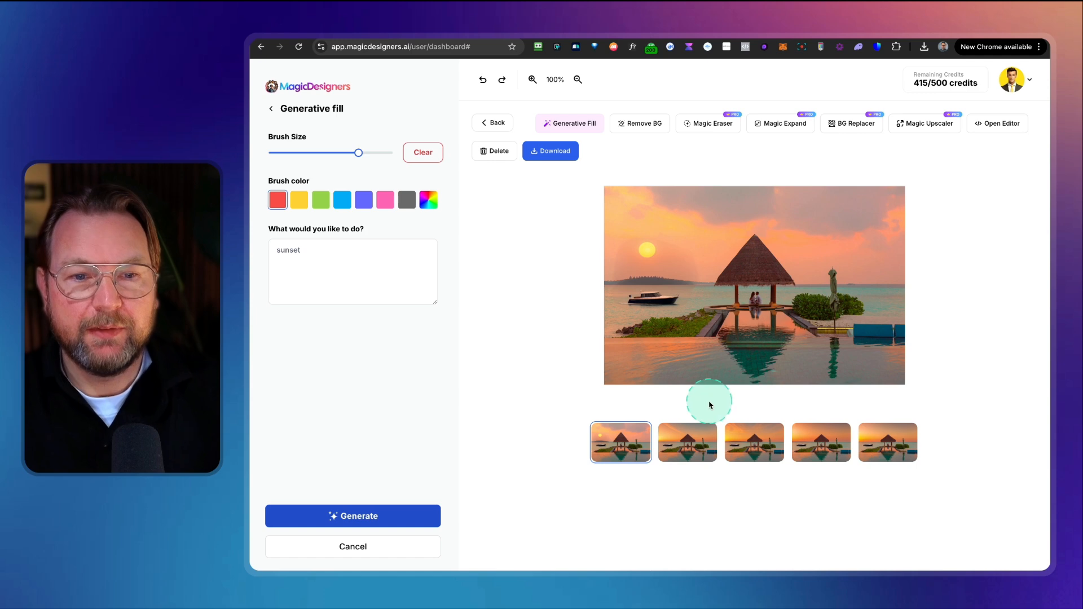
click(702, 441)
click(711, 422)
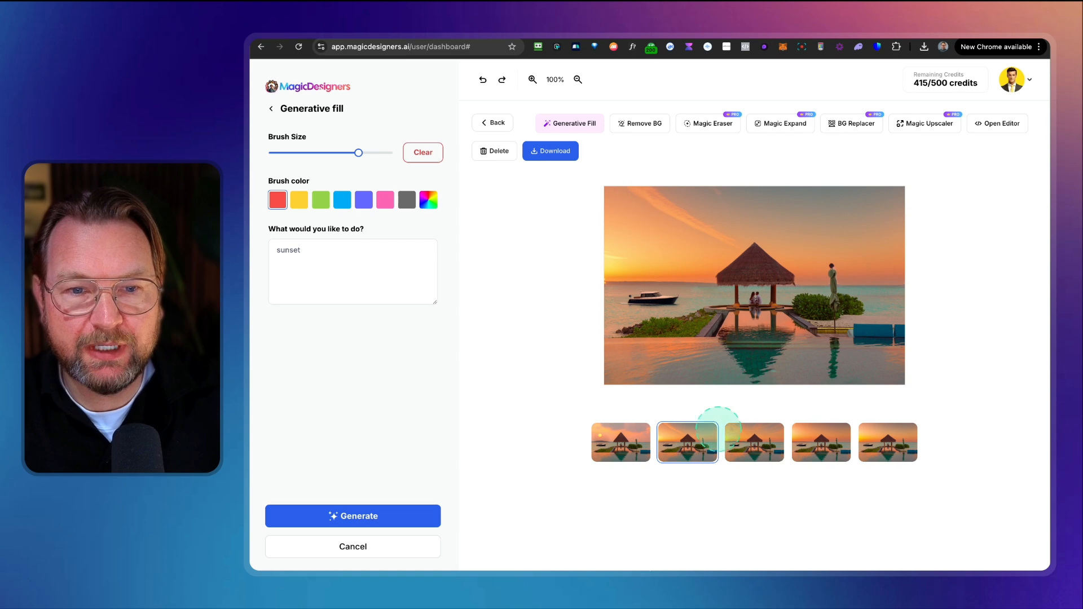
click(751, 446)
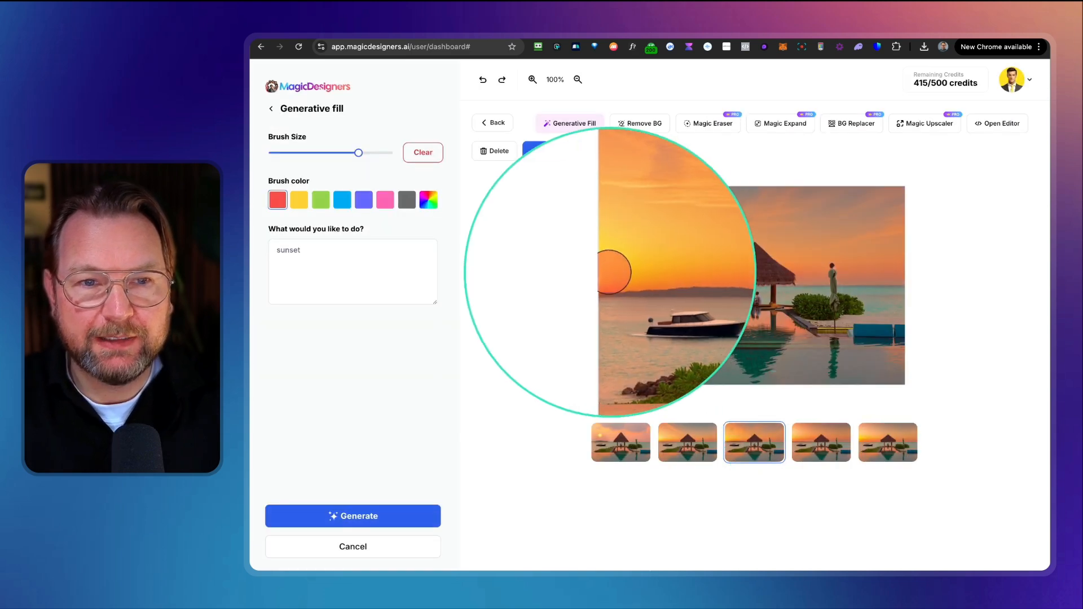
click(863, 445)
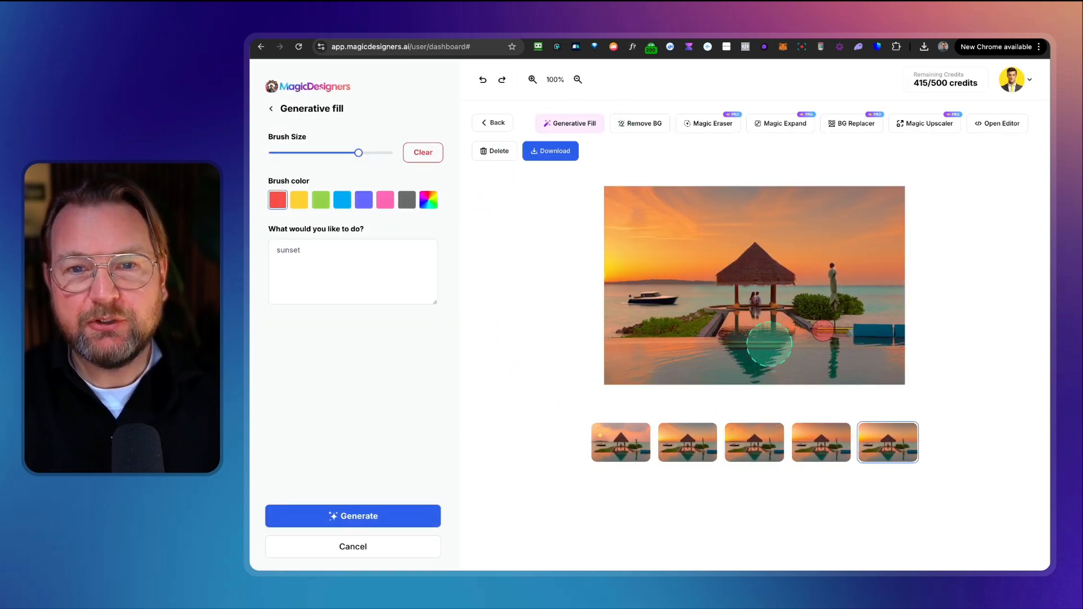